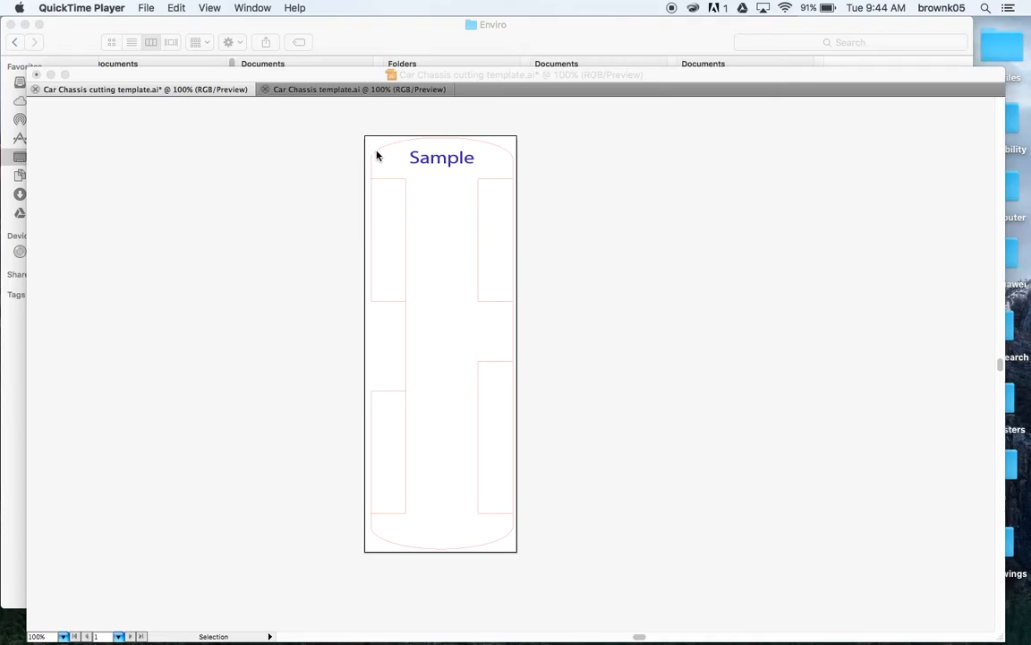
Step: Switch to the blank Car Chassis template.ai document with its empty chassis rectangle
click(336, 95)
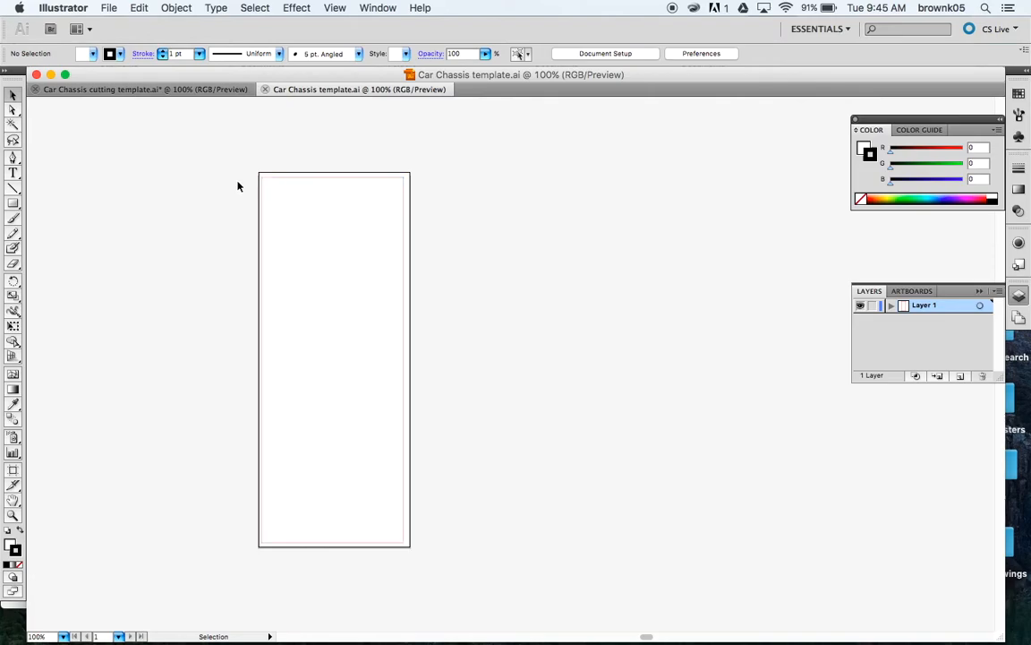
click(297, 177)
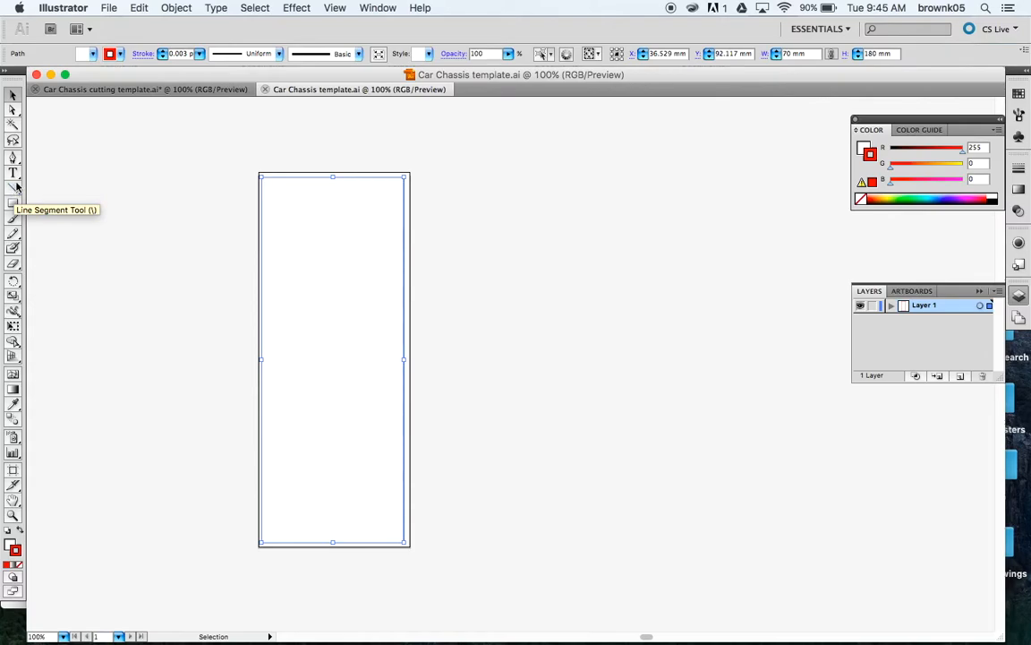
click(375, 8)
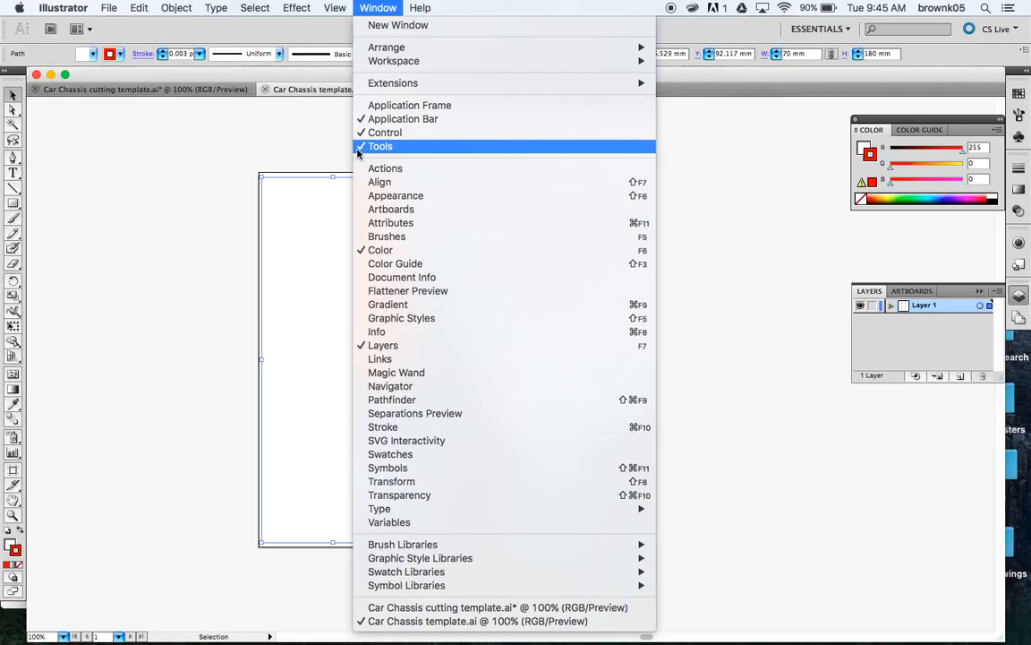
click(178, 174)
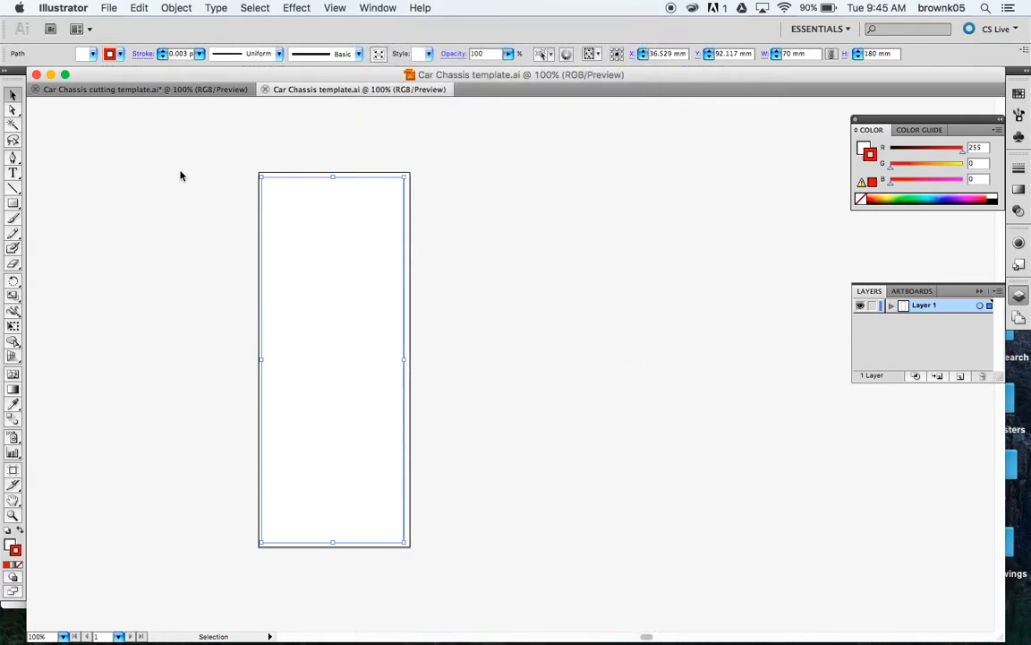
Step: Draw a 17 mm line at 0° from the rectangle's top-left corner along its top edge
click(13, 191)
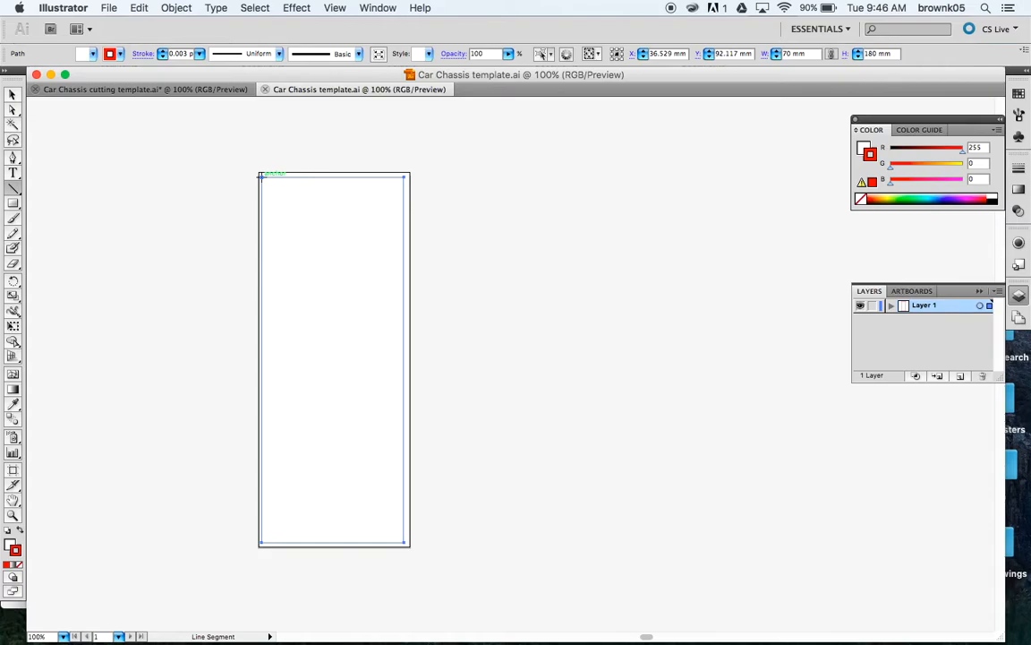
click(262, 175)
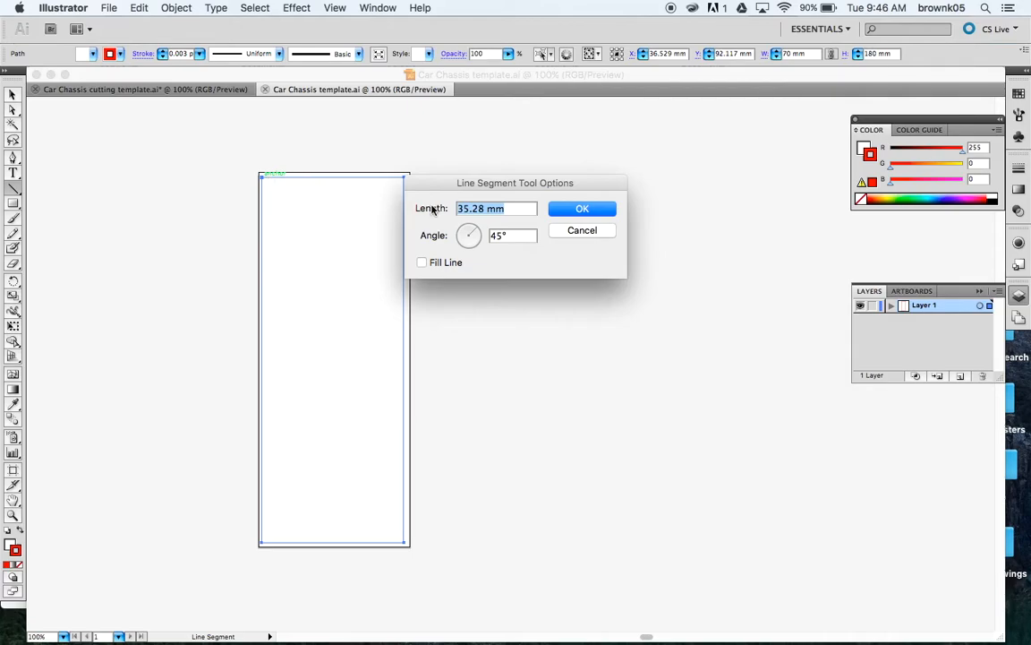
text(17)
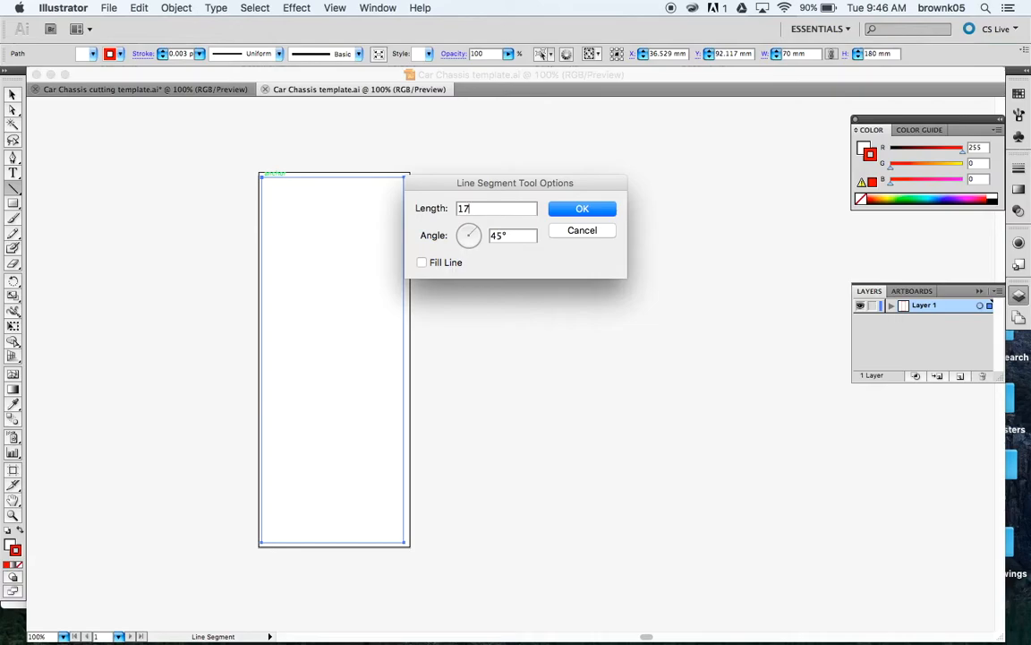
key(Tab)
text(0)
key(Tab)
click(583, 210)
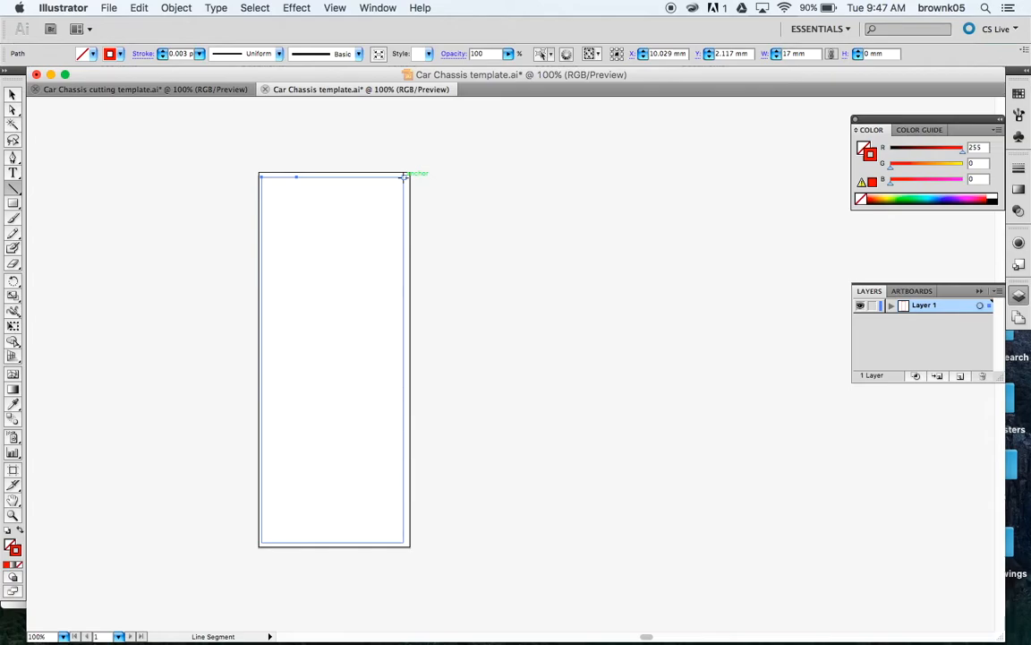
Step: Draw a 17 mm line at 180° inward from the rectangle's top-right corner
click(404, 176)
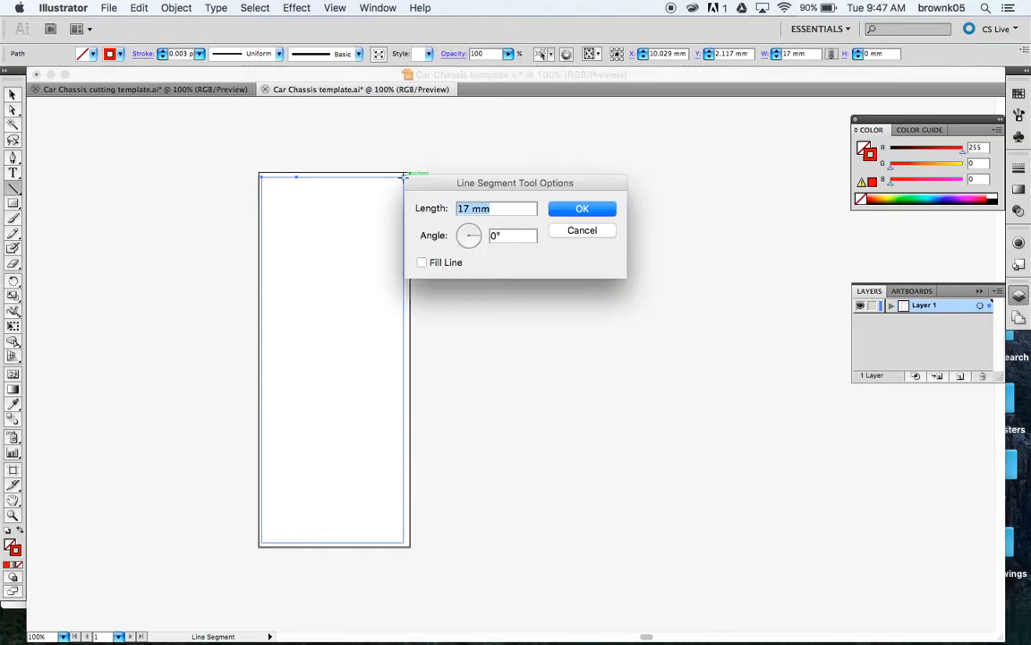
click(459, 235)
click(508, 235)
key(BackSpace)
text(0)
key(Tab)
click(578, 215)
click(580, 212)
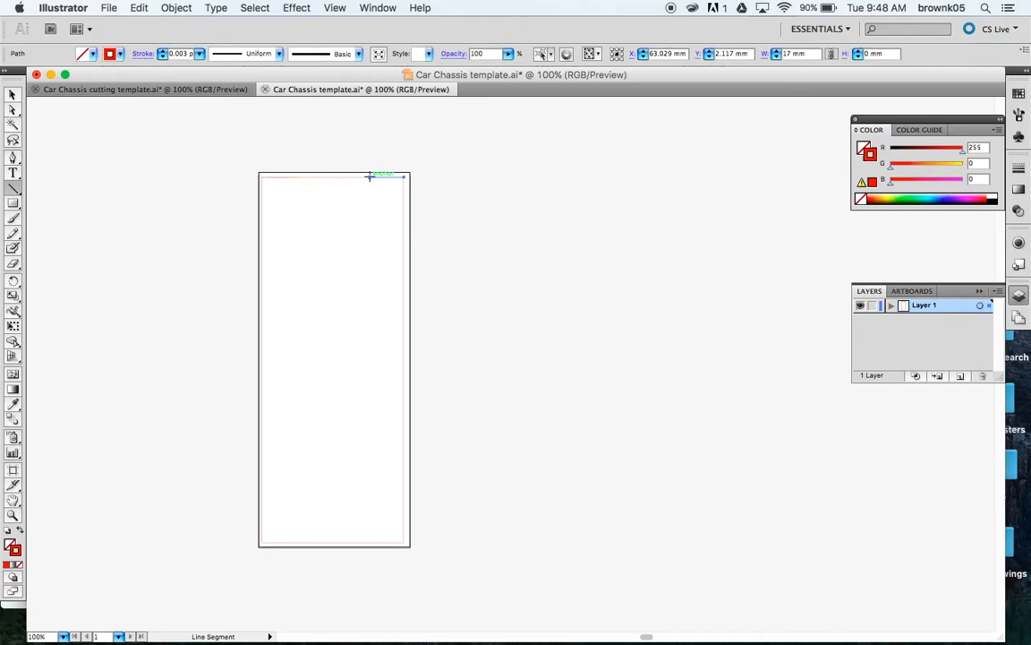
Step: Drag a vertical line from that line's end down to the bottom edge, then deselect it
drag(370, 176, 374, 489)
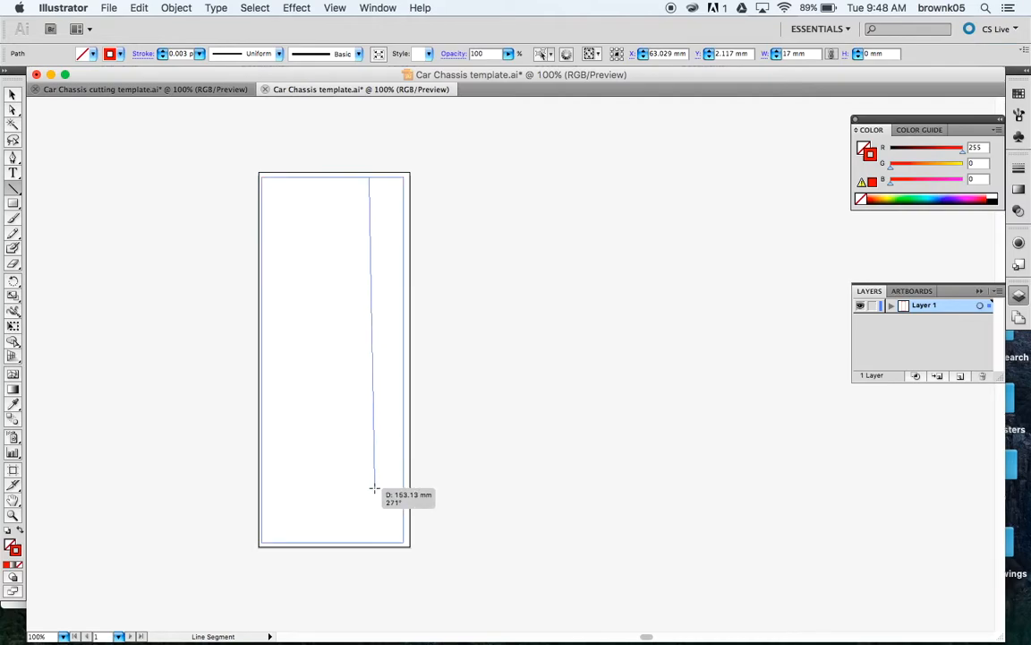
drag(374, 489, 369, 541)
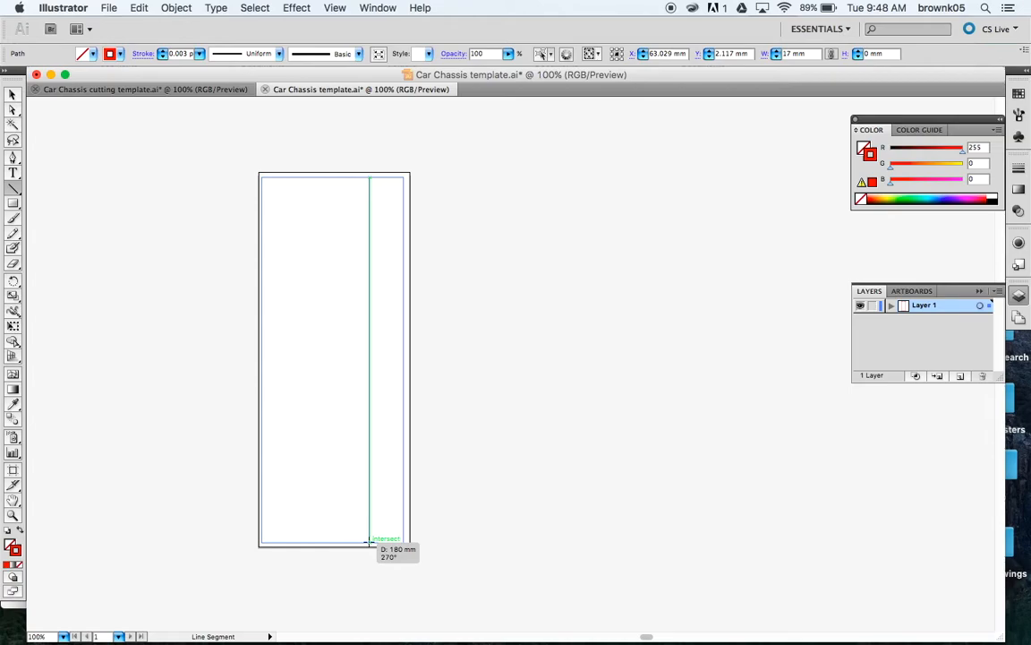
drag(369, 540, 369, 540)
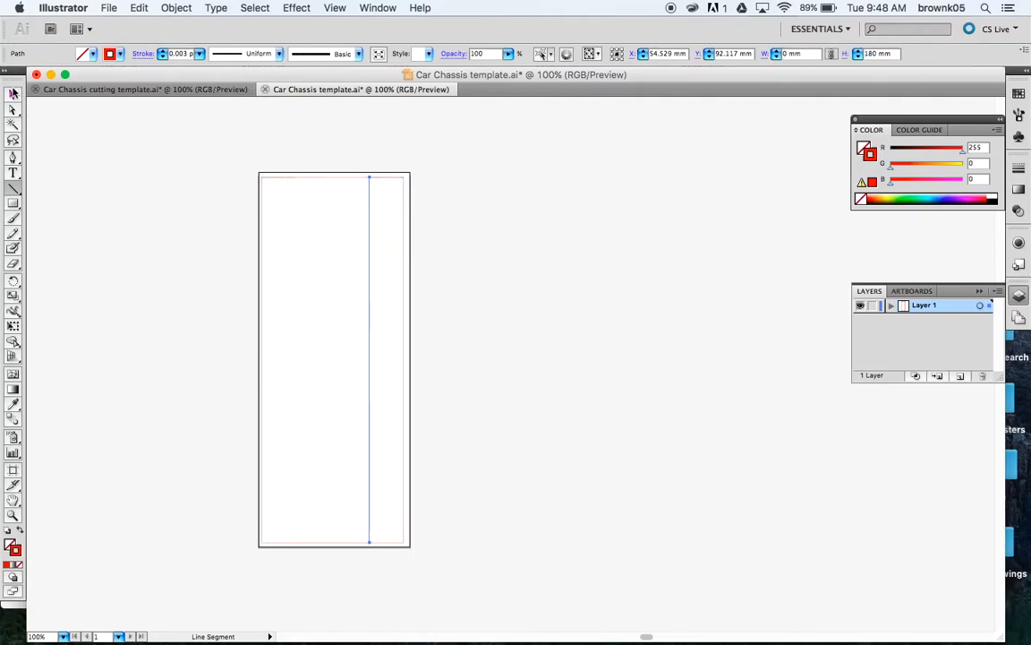
click(12, 96)
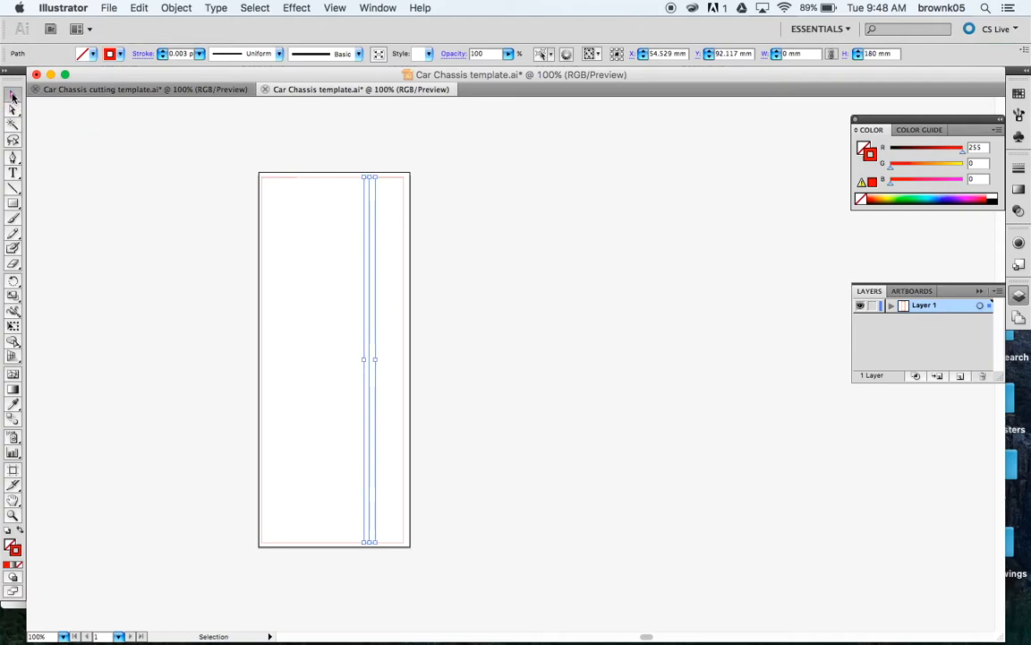
click(162, 211)
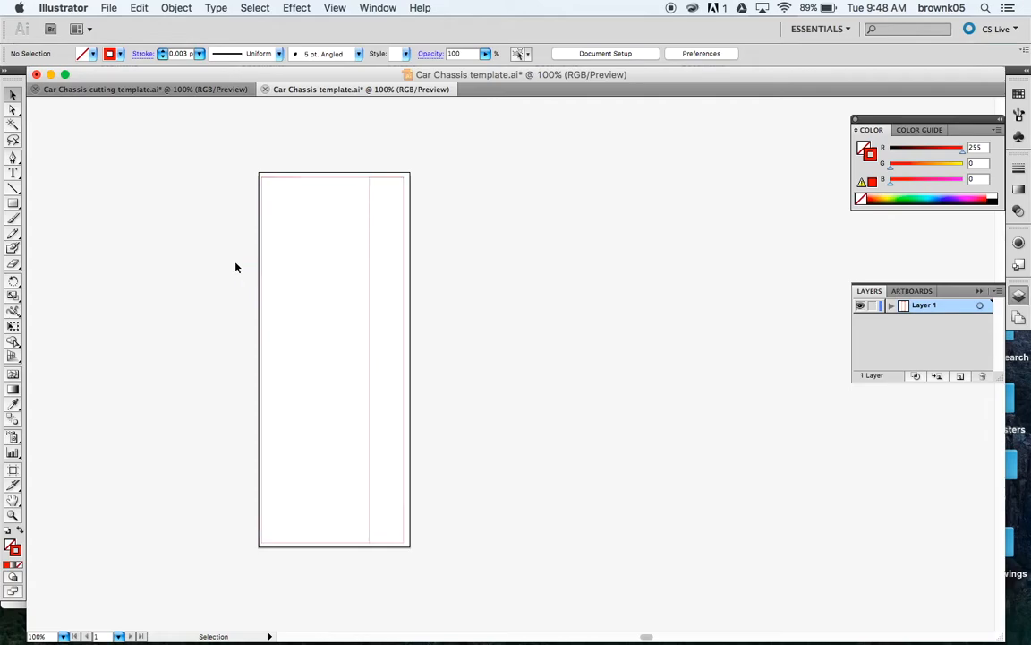
click(12, 189)
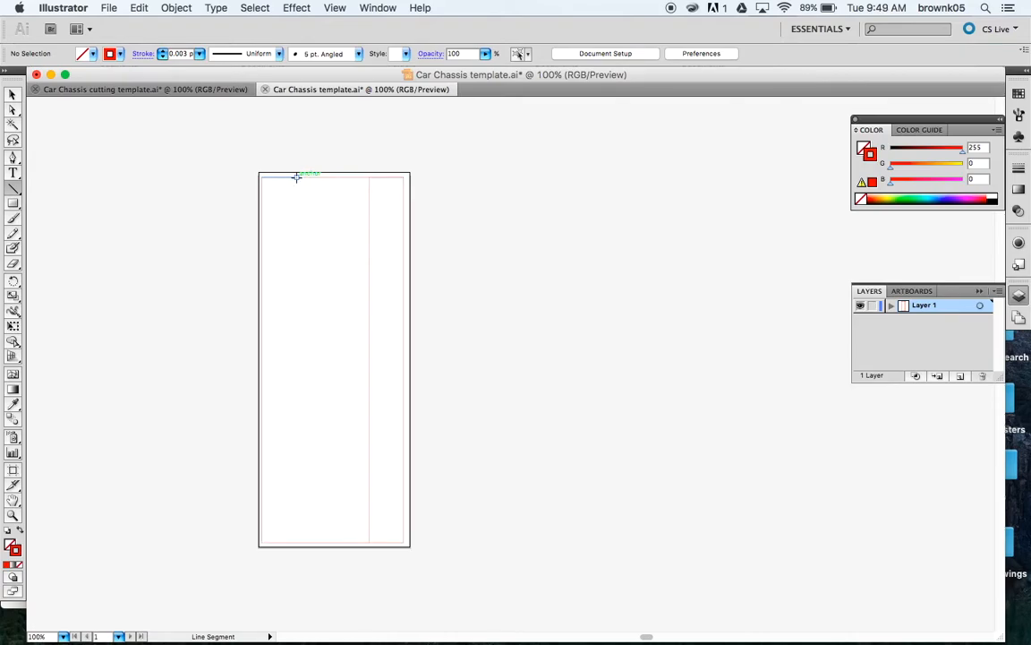
Step: Fit the artboard in the window, then zoom to 200% on the rectangle's top edge
key(super+equal)
key(super+equal)
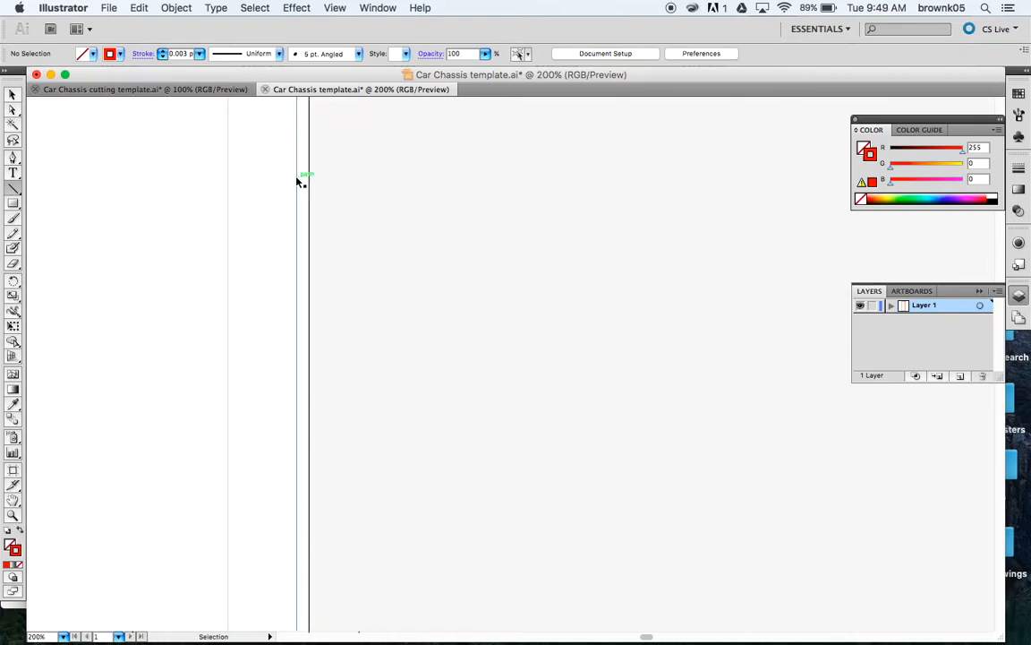
scroll(212, 205, up, 10)
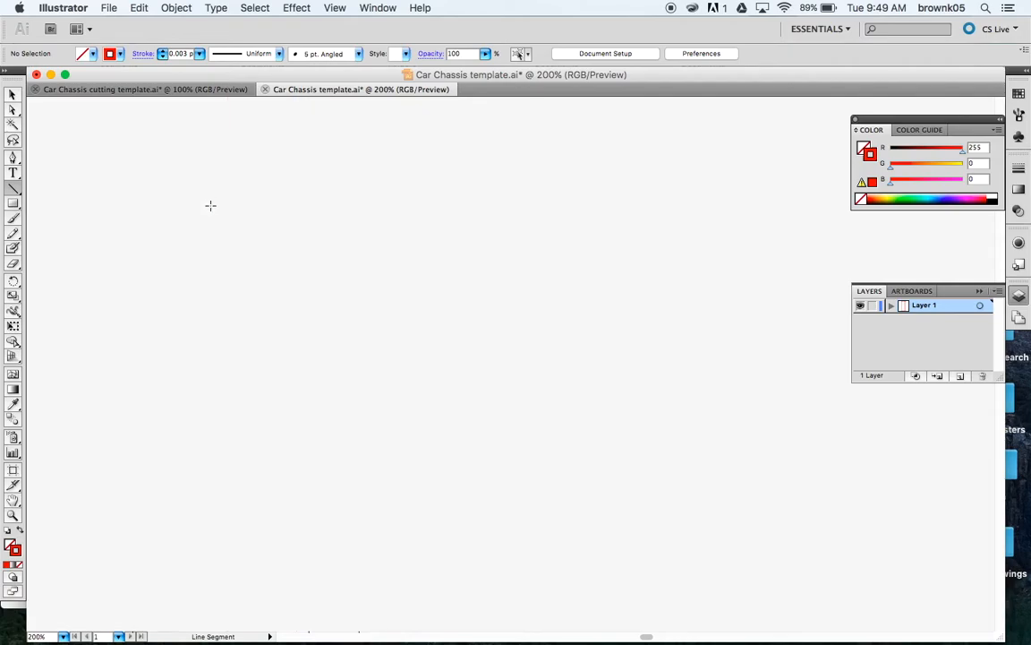
click(336, 9)
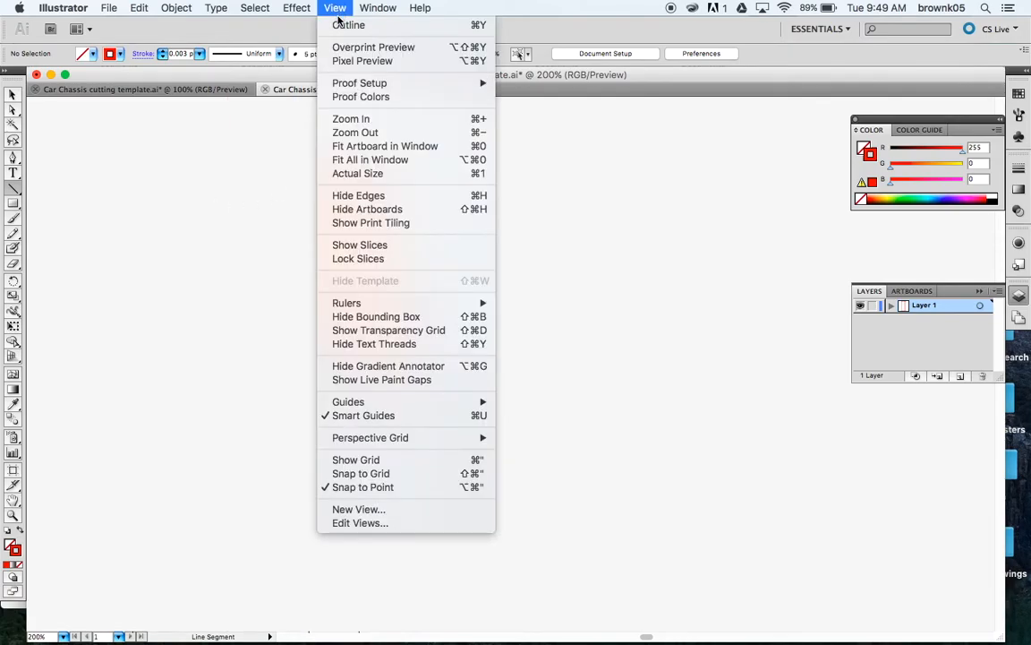
click(349, 161)
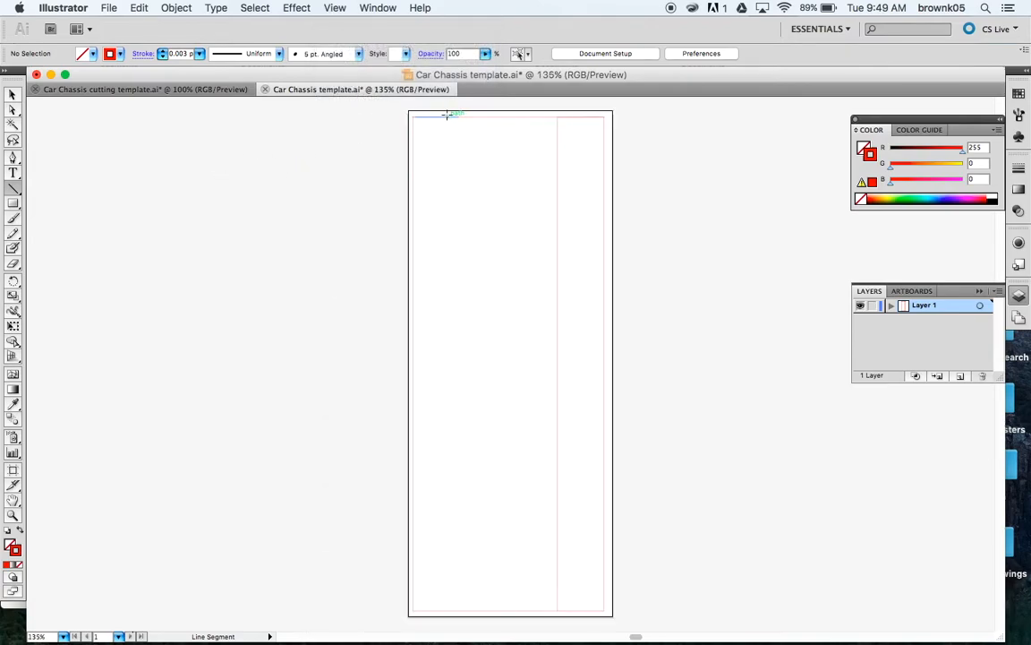
scroll(447, 113, down, 1)
scroll(446, 114, up, 2)
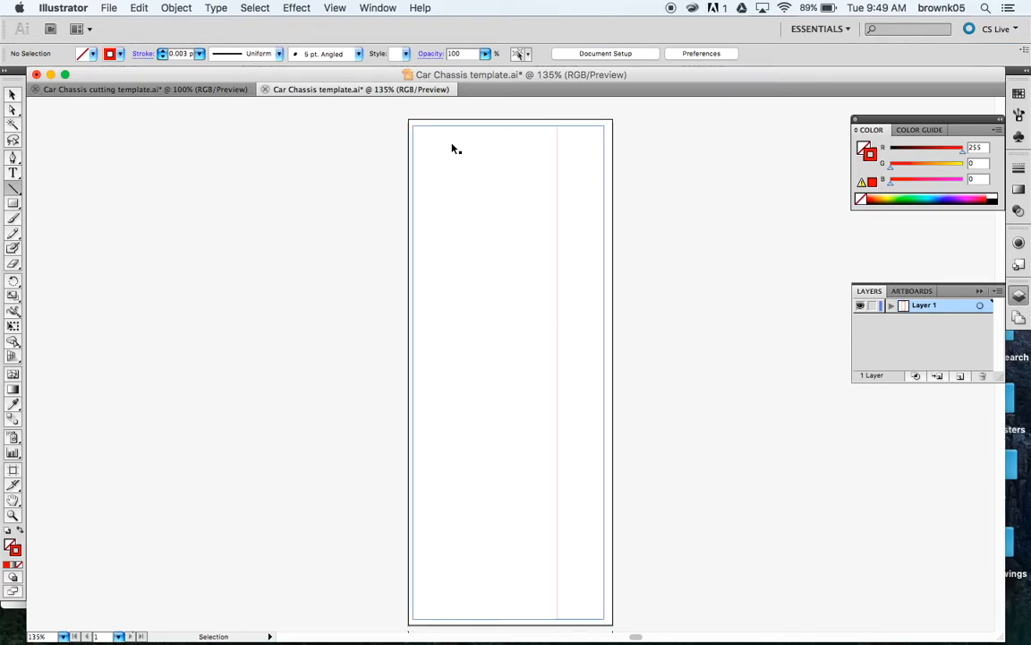
scroll(452, 145, up, 1)
scroll(452, 145, down, 1)
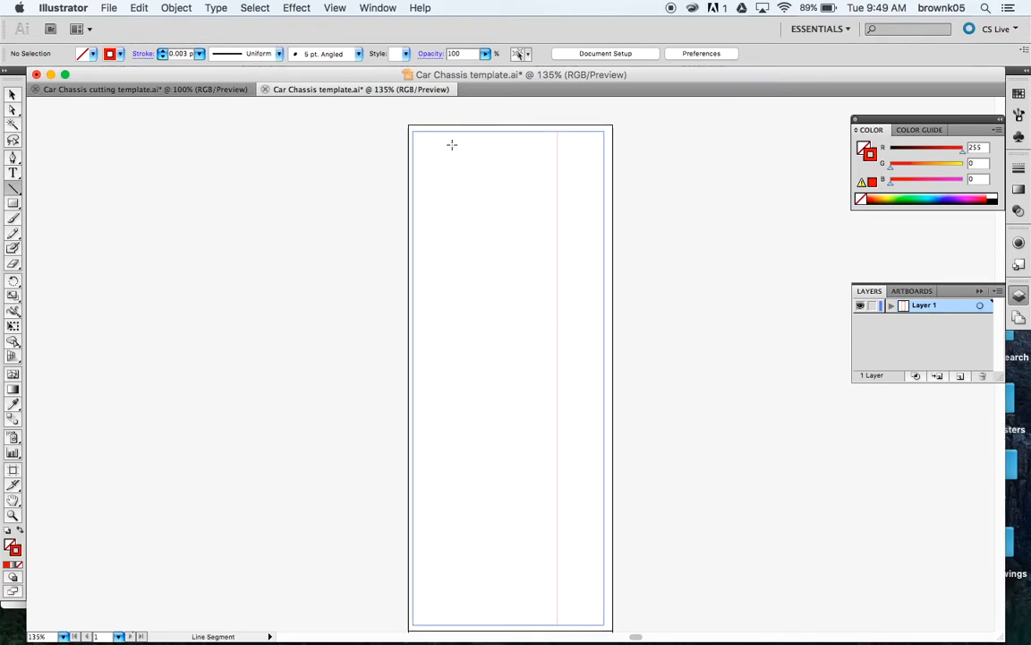
scroll(451, 145, up, 10)
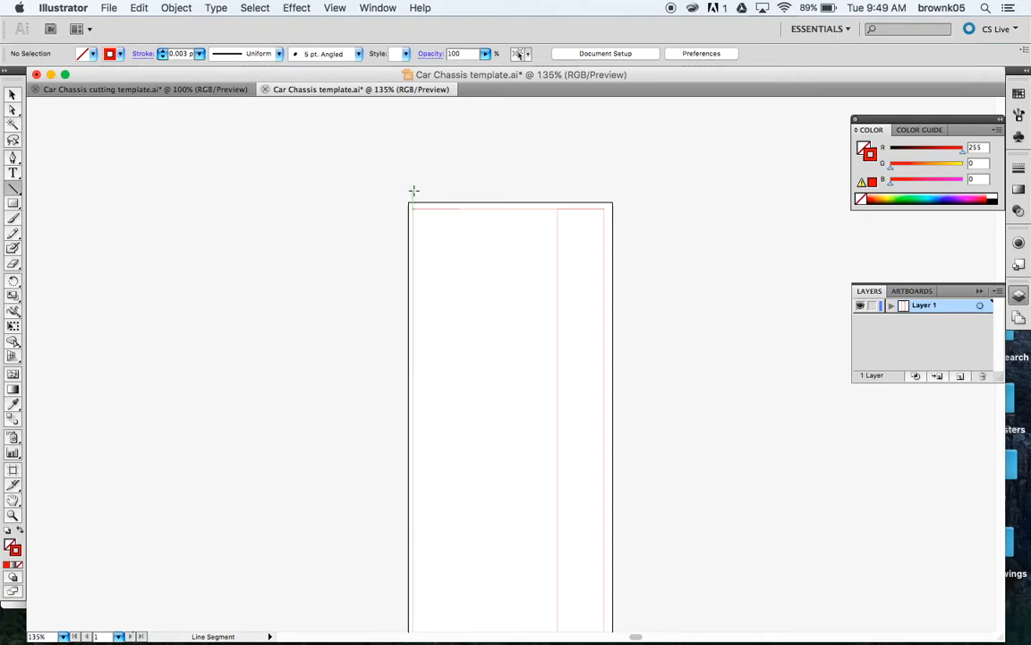
click(334, 8)
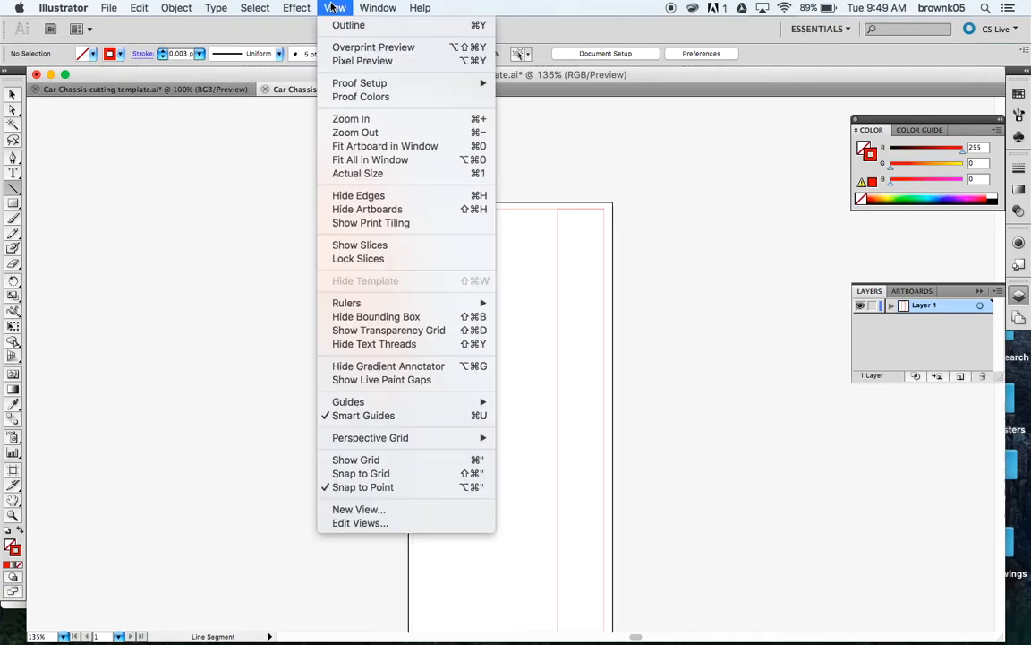
click(350, 120)
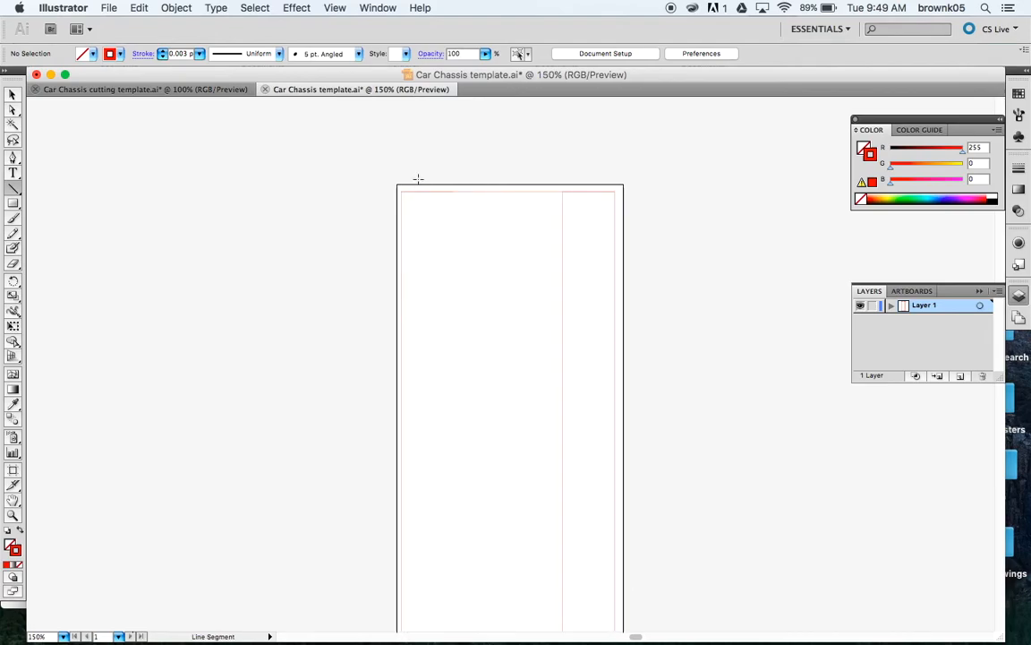
key(super+equal)
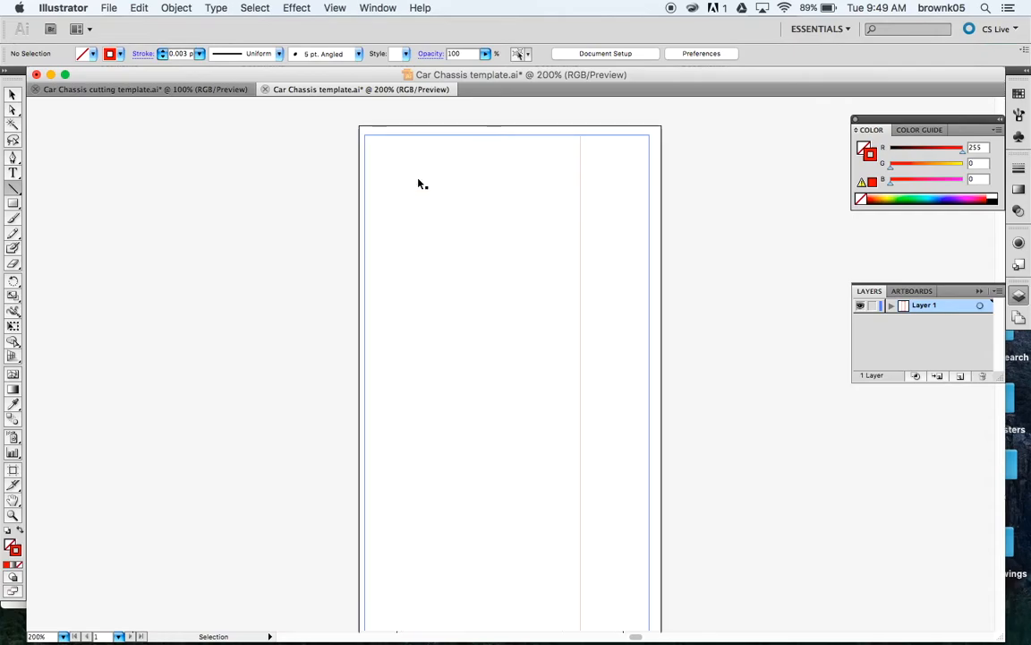
scroll(426, 161, up, 3)
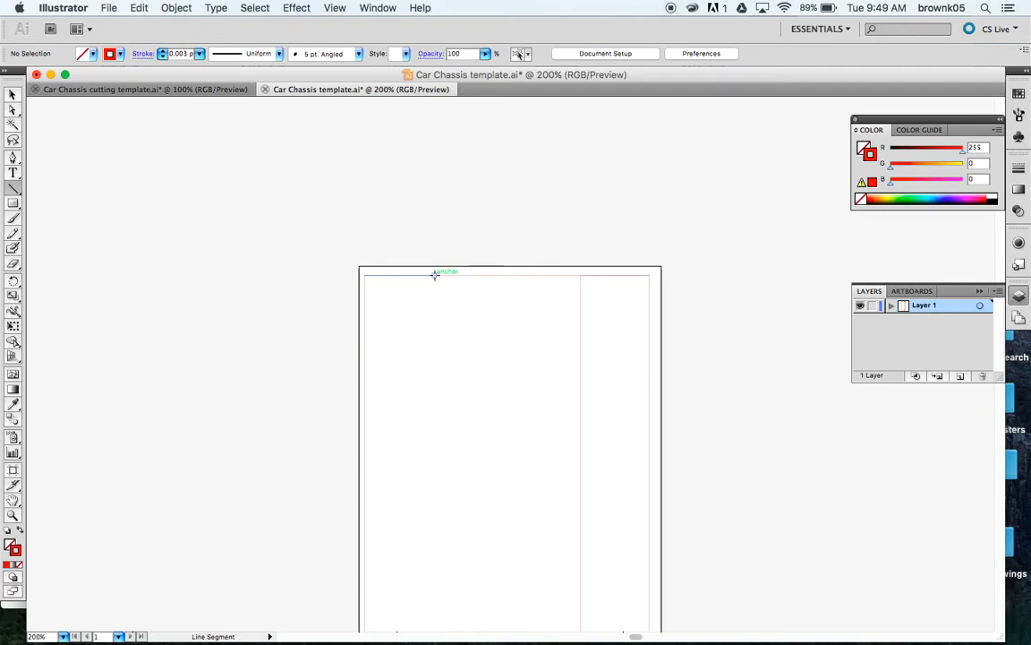
Step: Drag a vertical line down from the end of the top-left 17 mm segment
drag(434, 275, 435, 459)
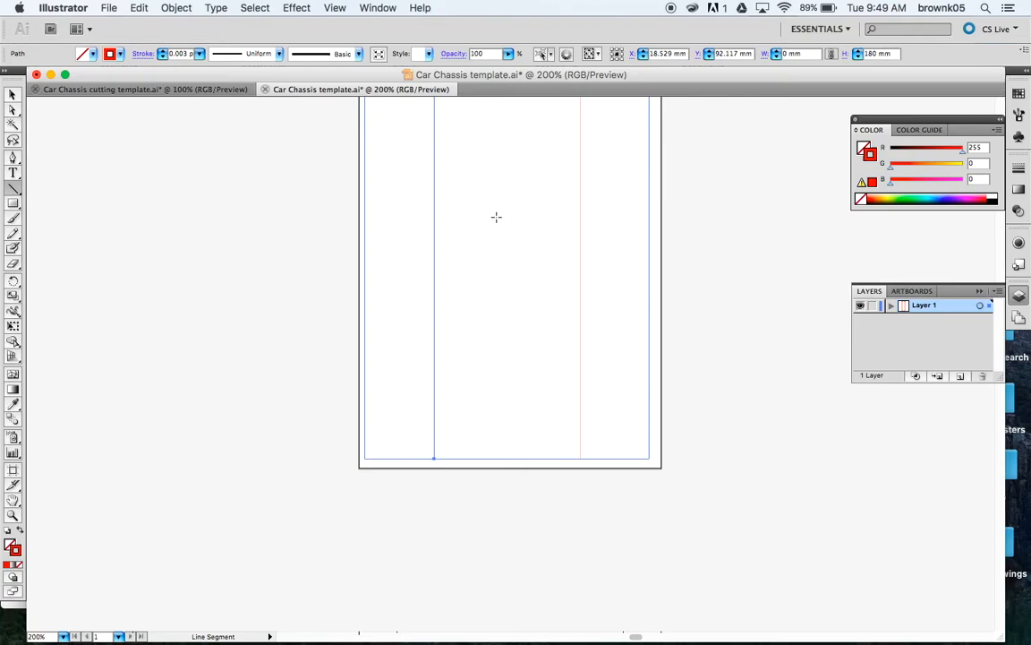
click(12, 94)
scroll(283, 277, up, 10)
scroll(282, 276, up, 1)
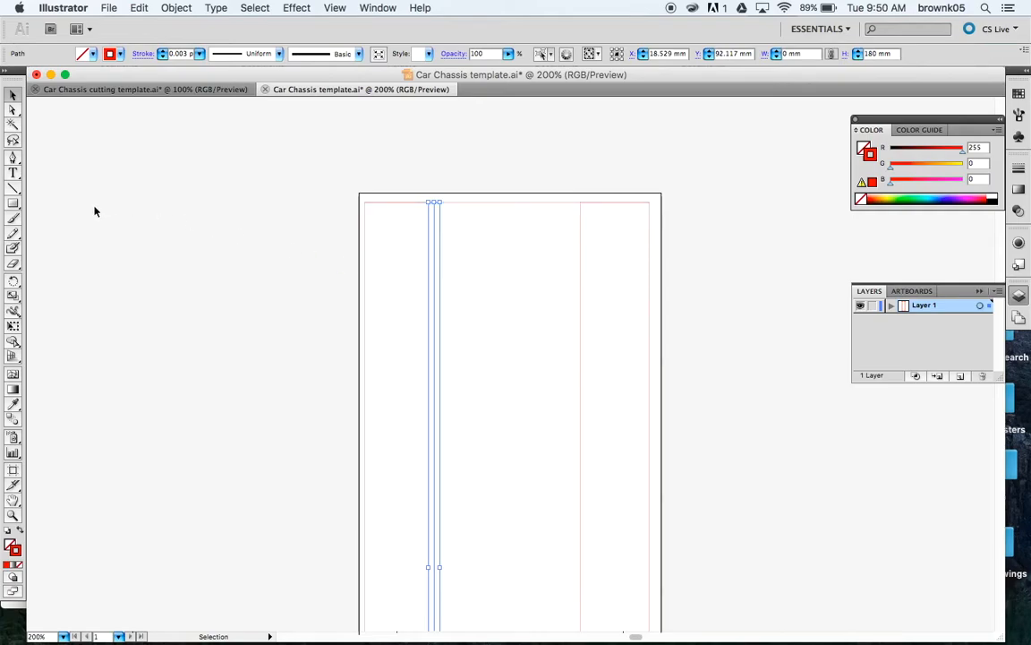
Step: Draw a 15 mm line down at 270° from the top-left corner, then a 70 mm horizontal line from its end
click(14, 189)
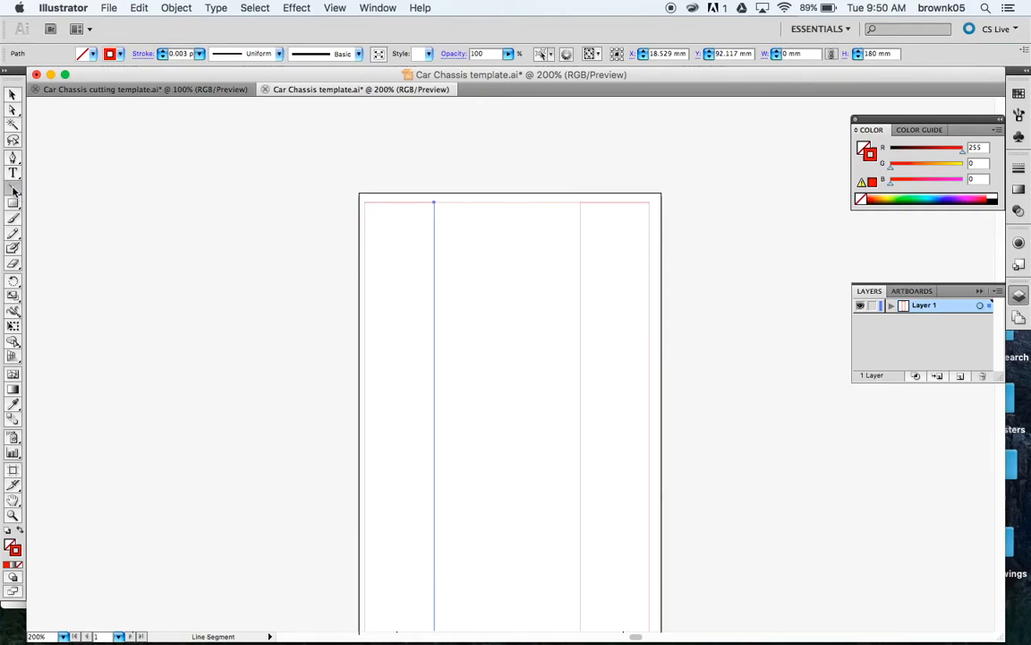
click(364, 202)
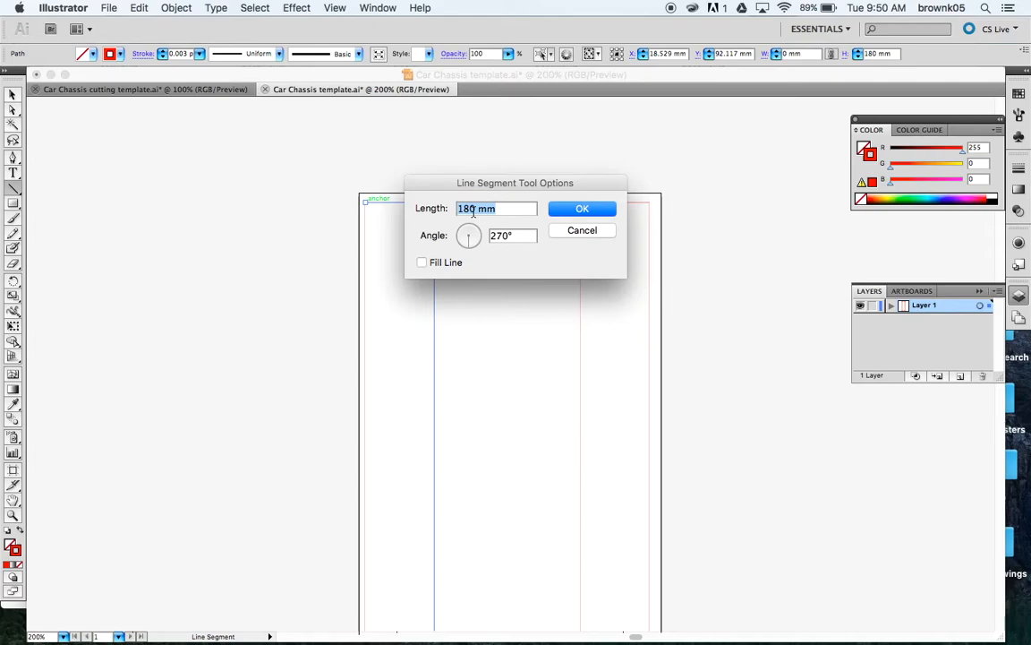
text(15)
key(Tab)
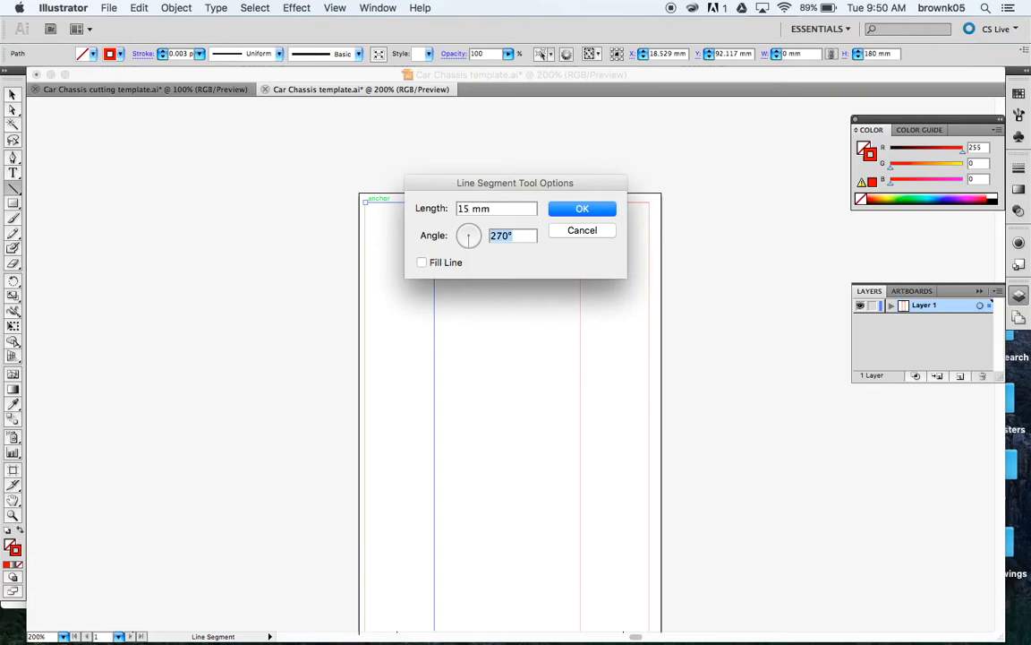
click(577, 211)
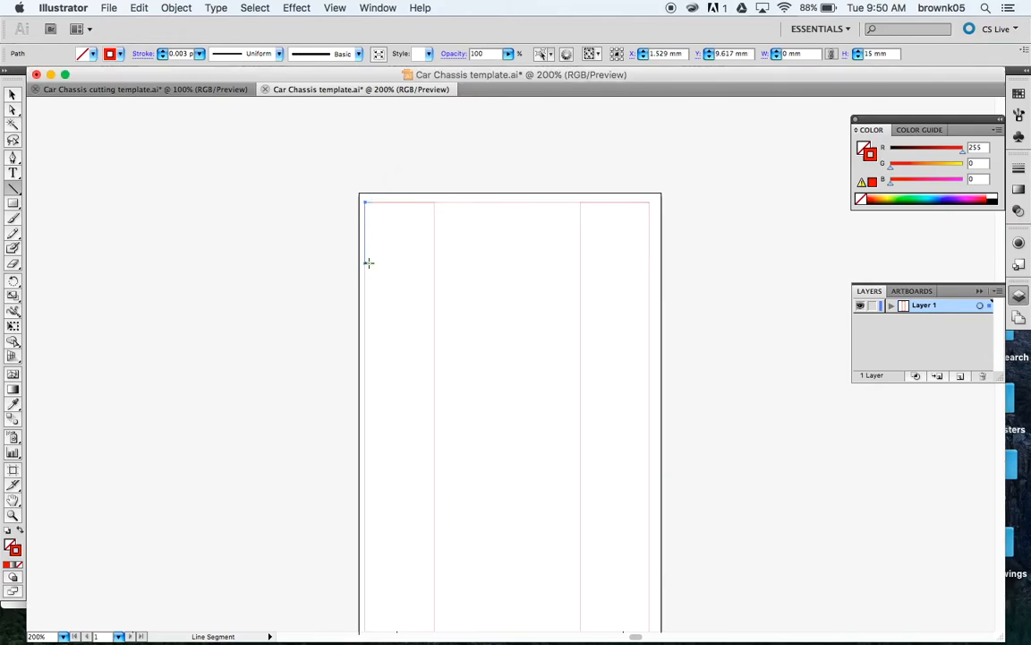
drag(365, 261, 651, 262)
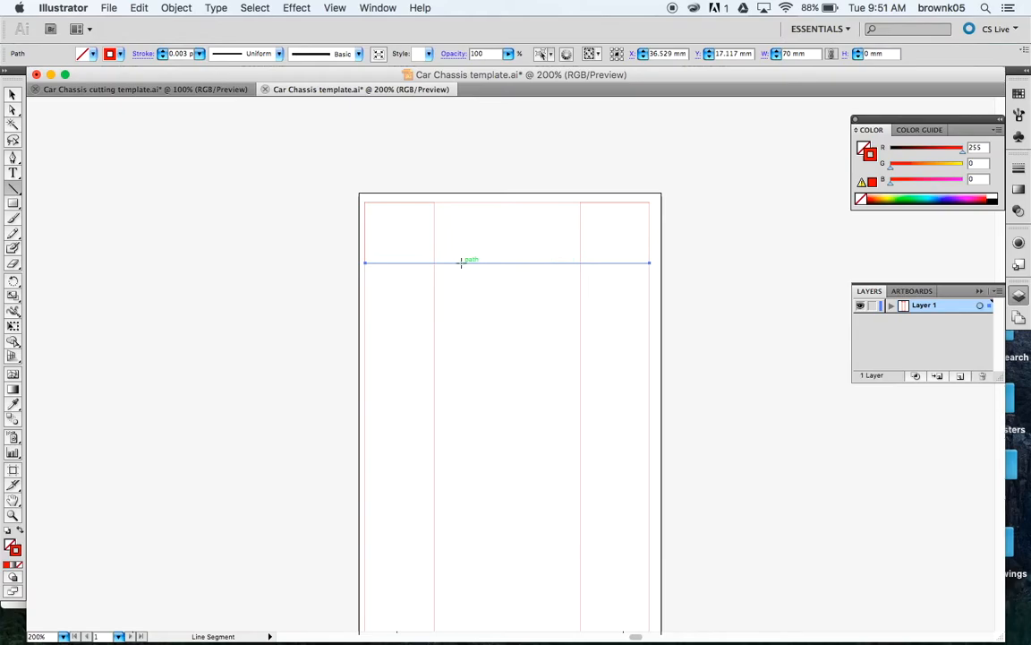
scroll(418, 323, down, 2)
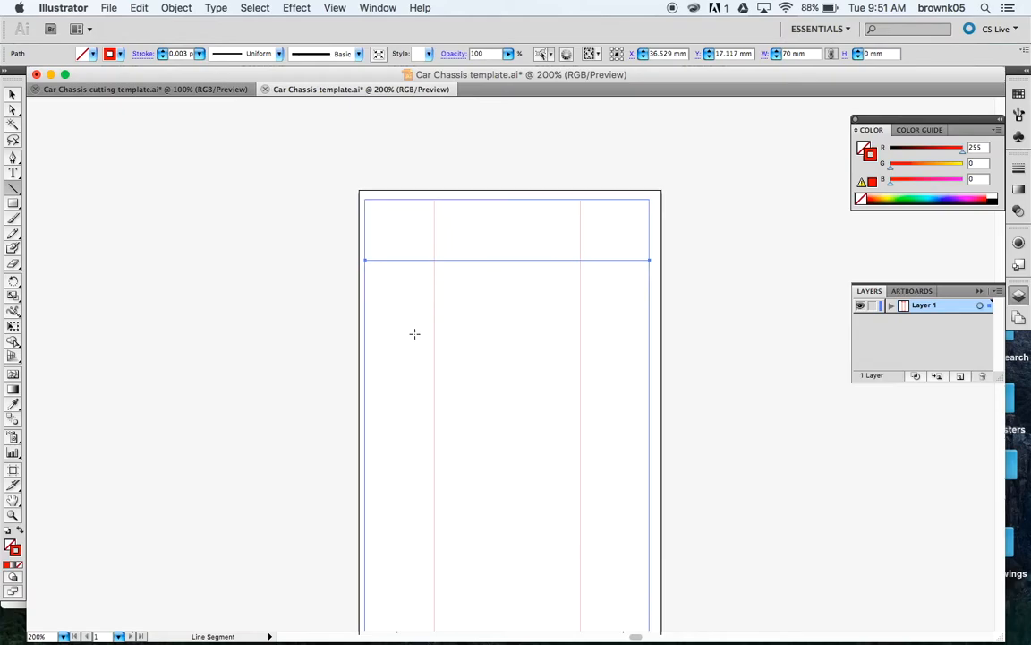
scroll(414, 334, down, 5)
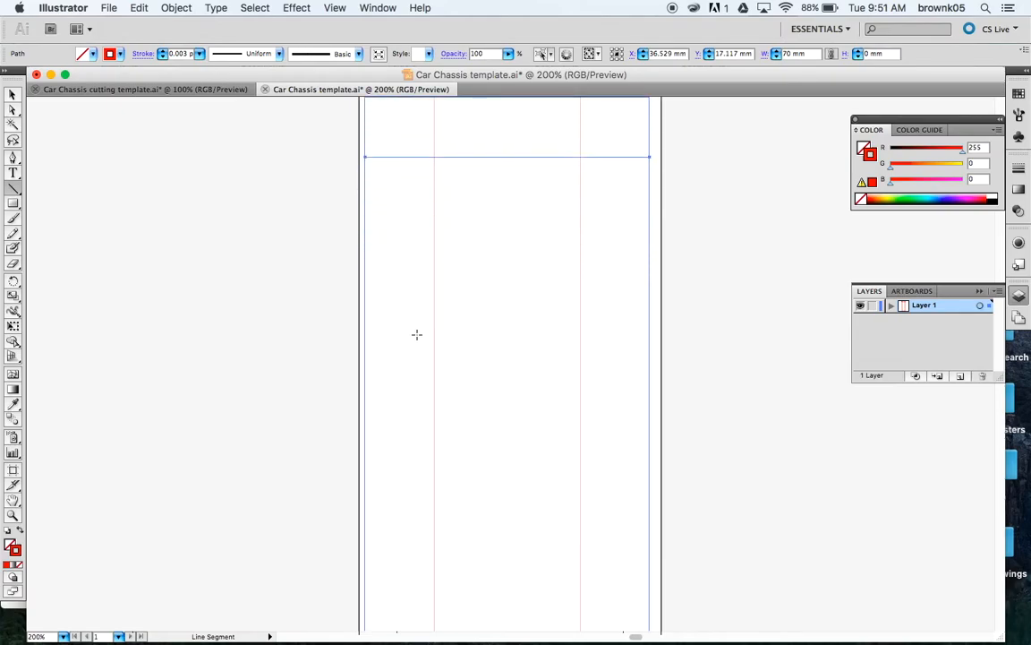
Step: Draw a 60 mm line at 270° down from the left end, then a 70 mm crossbar to the right edge
click(366, 157)
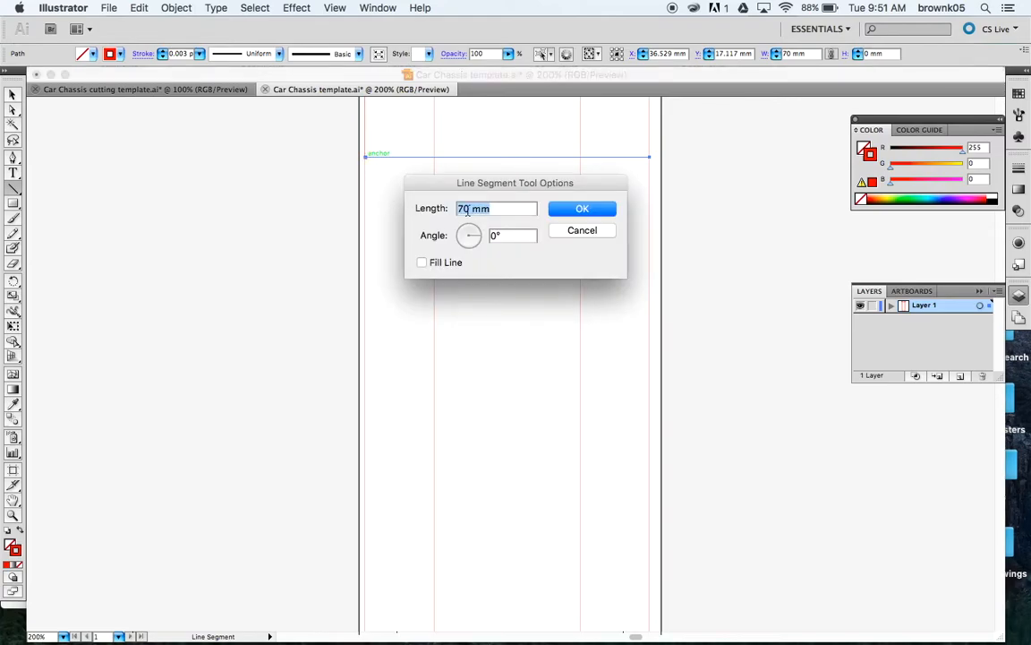
text(60)
key(Tab)
click(468, 244)
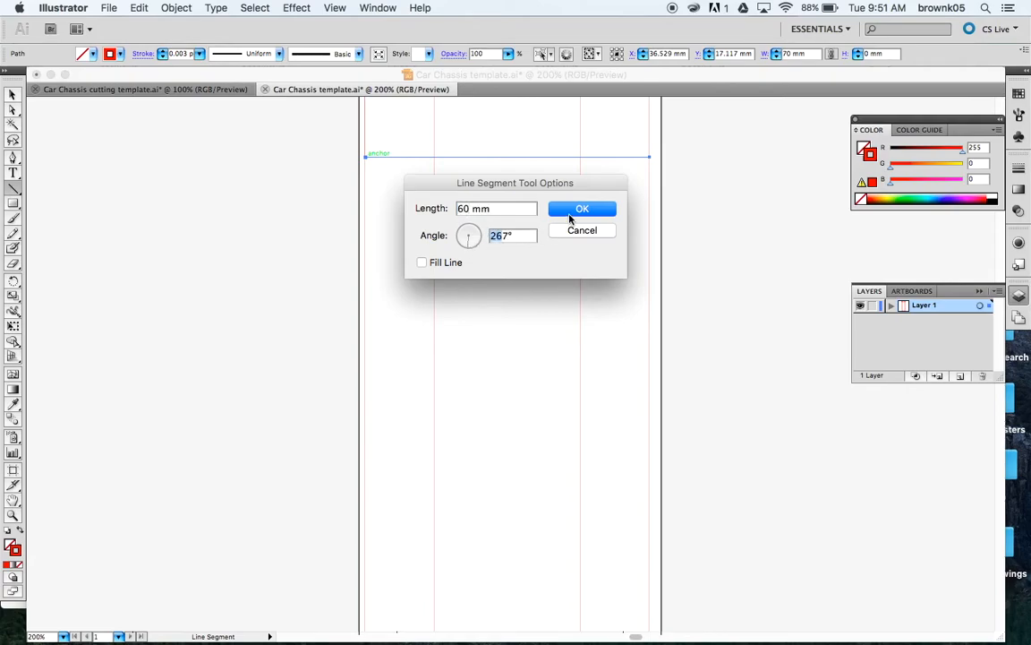
text(270)
key(Tab)
click(571, 212)
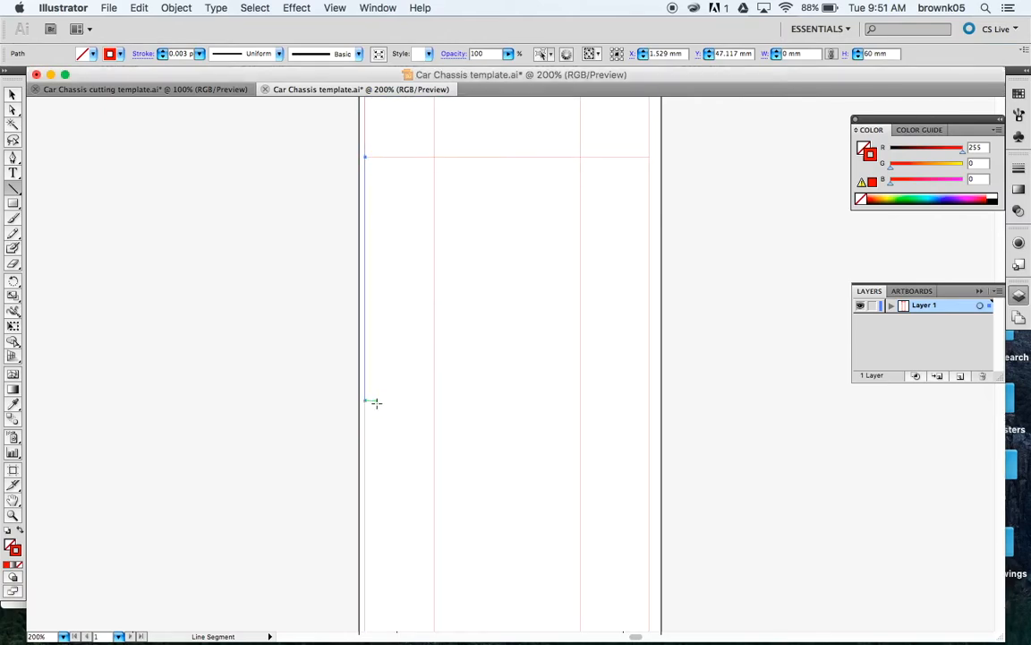
drag(365, 400, 649, 401)
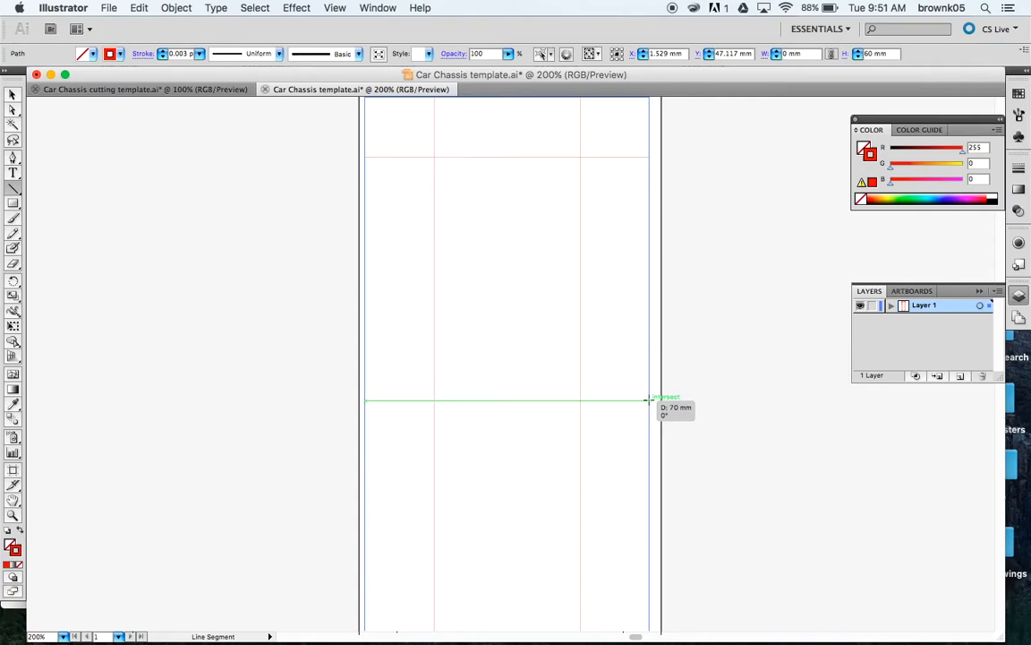
drag(648, 400, 650, 400)
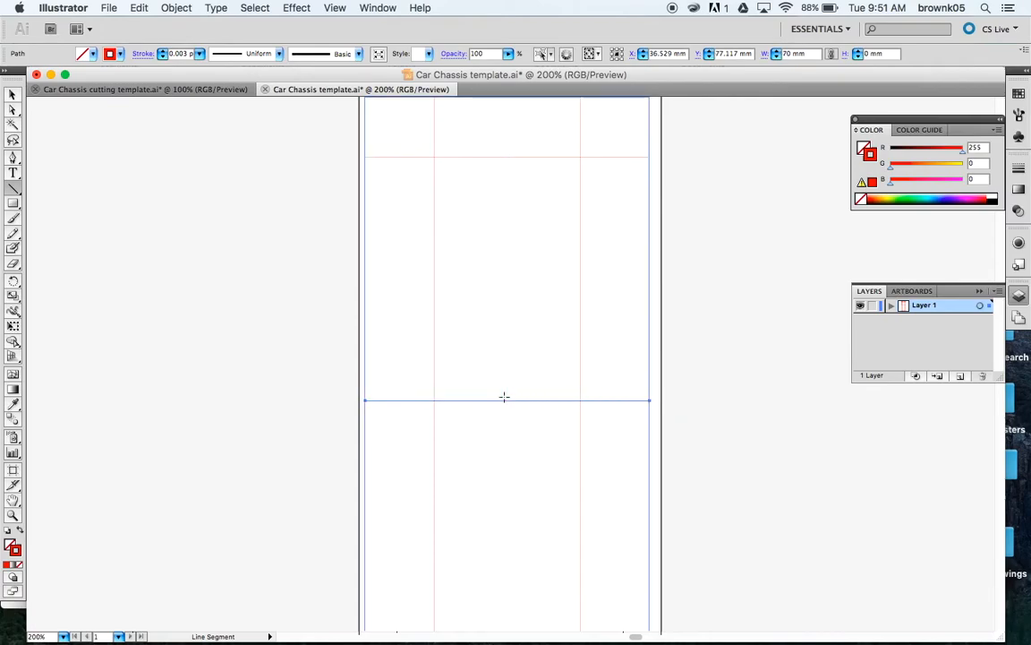
scroll(475, 412, down, 5)
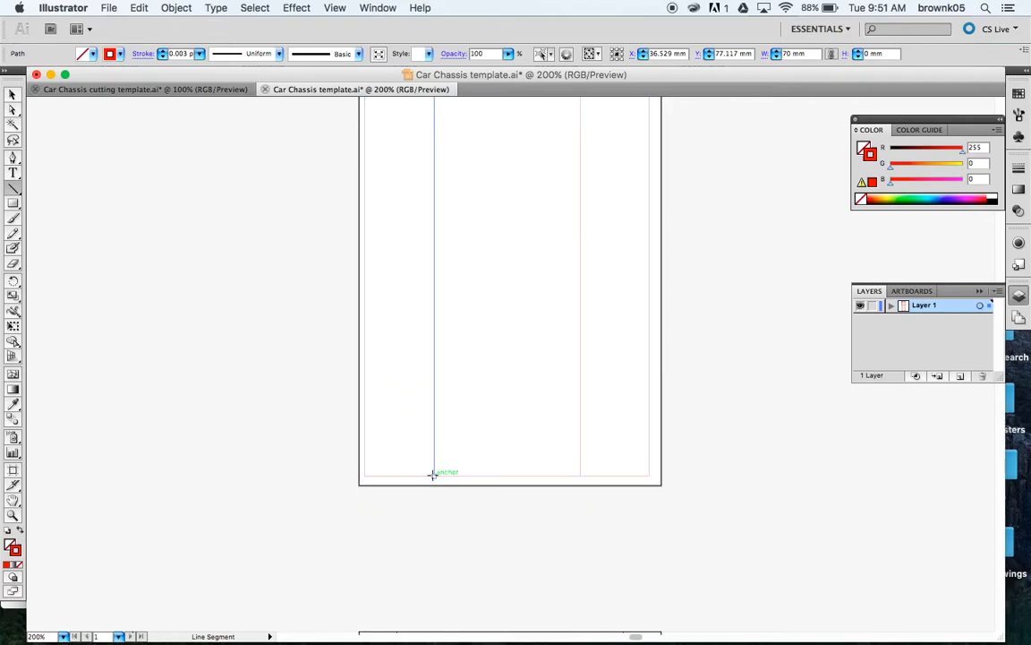
Step: Draw a 15 mm line at 90° up from the bottom-left corner, then a 70 mm crossbar to the right edge
click(364, 473)
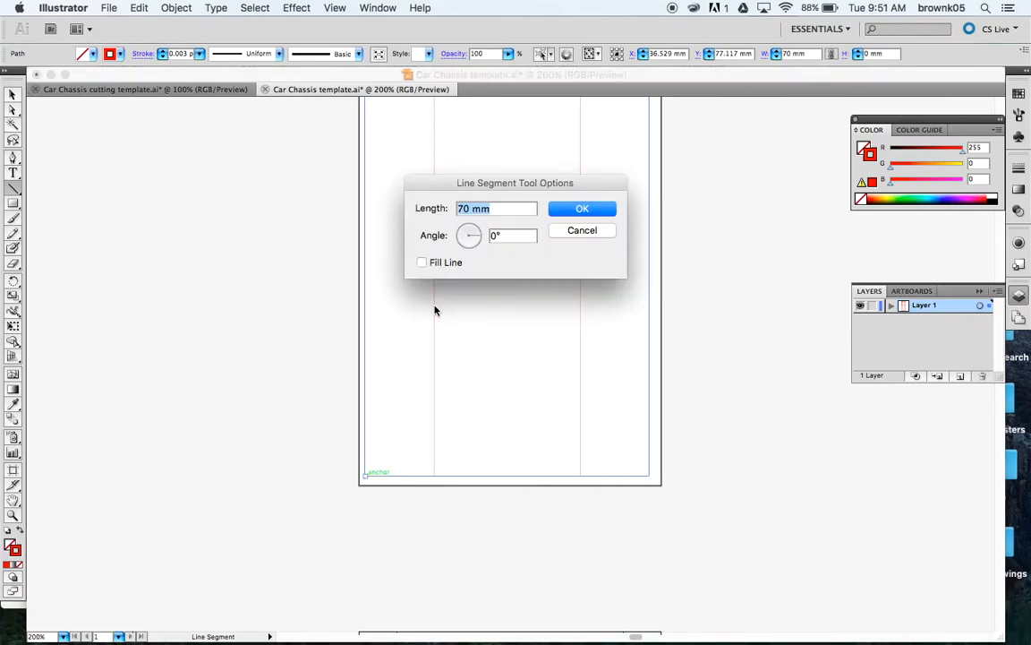
text(15)
key(Tab)
click(468, 227)
click(509, 234)
key(BackSpace)
text(0)
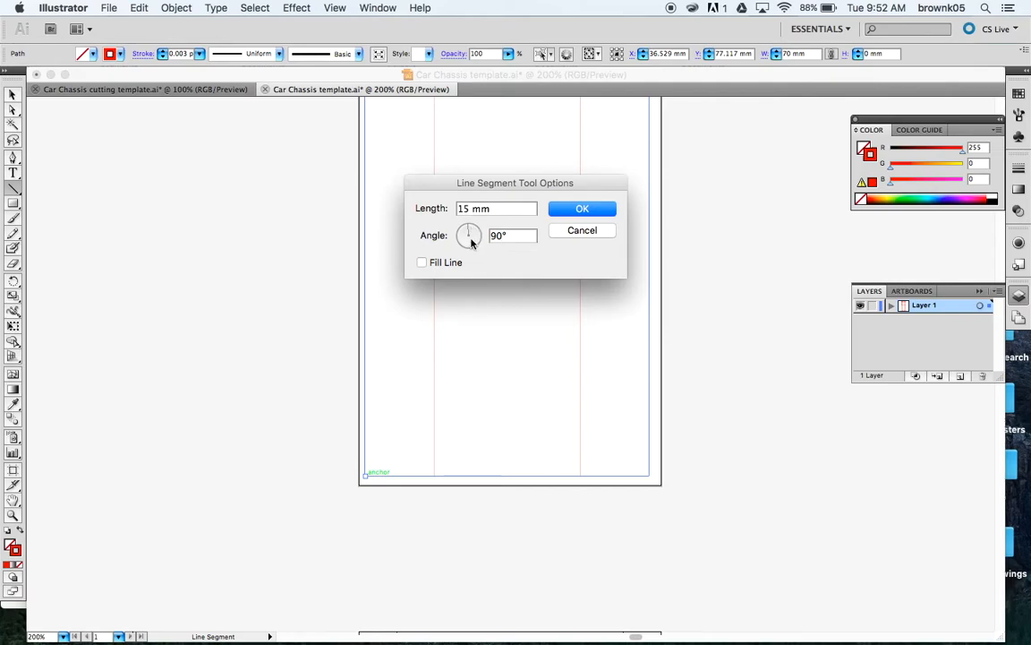
double_click(498, 234)
key(Tab)
click(582, 213)
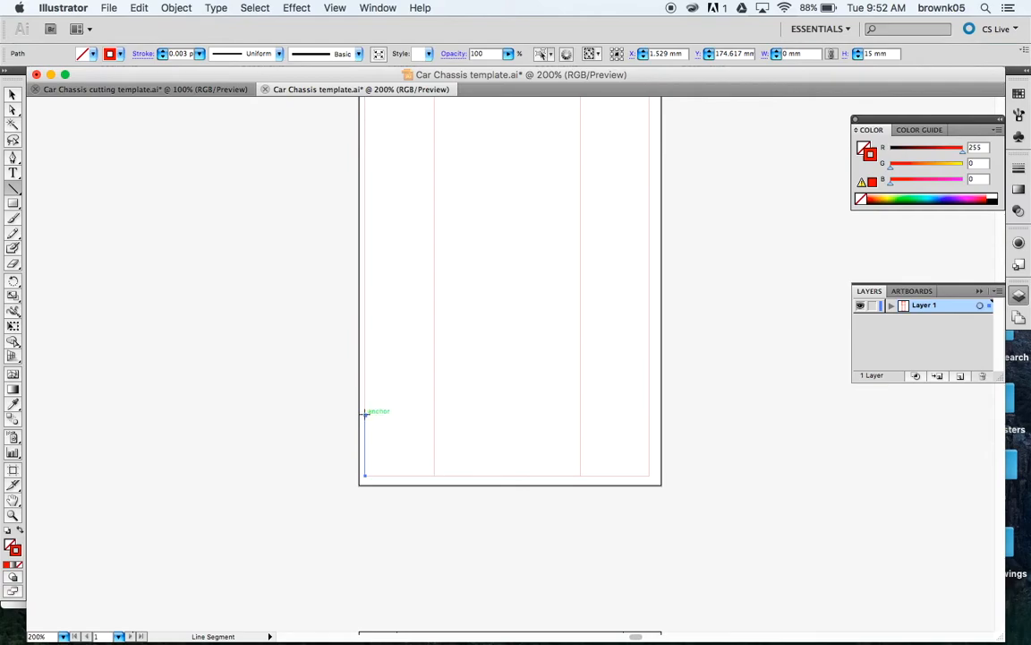
drag(365, 412, 650, 414)
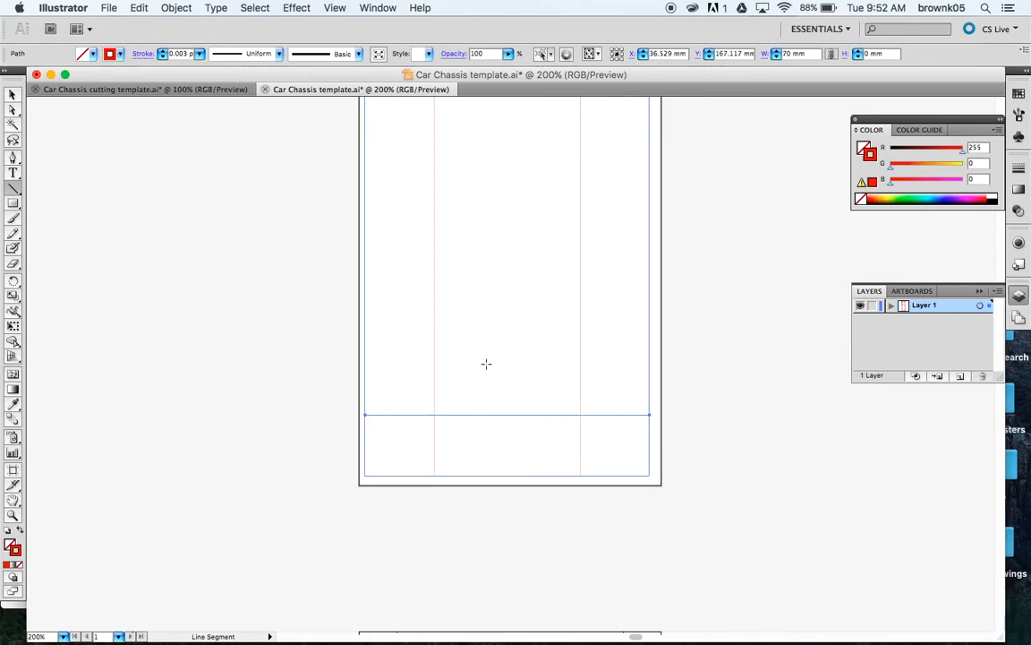
Step: Draw a 60 mm line at 90° up from the bottom crossbar's left end, capped by a 17 mm line to the guide
click(366, 414)
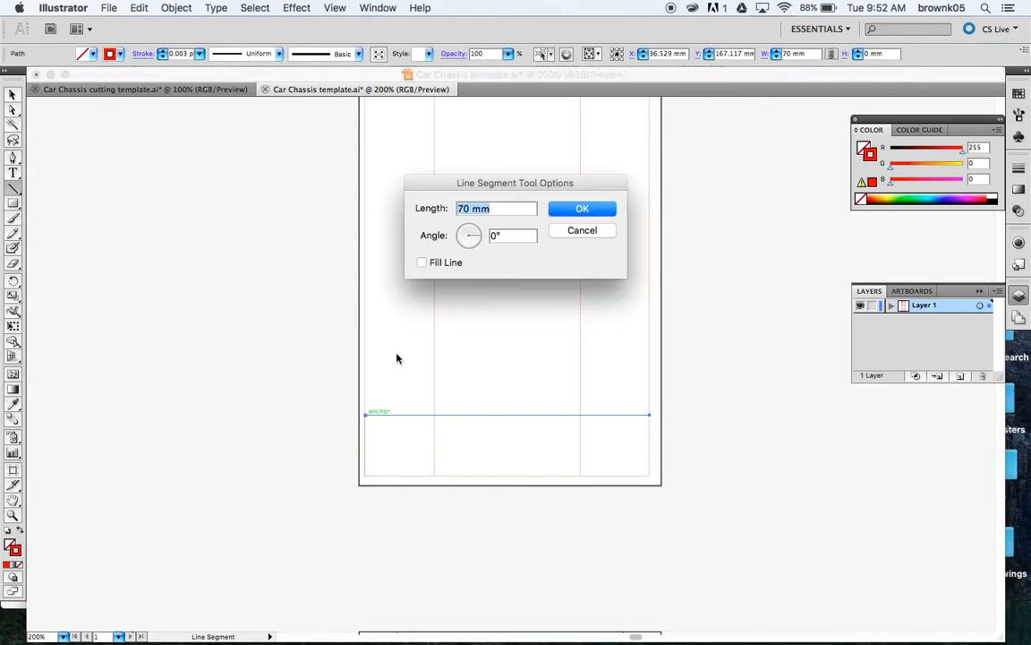
text(60)
key(Tab)
text(90)
key(Tab)
click(580, 211)
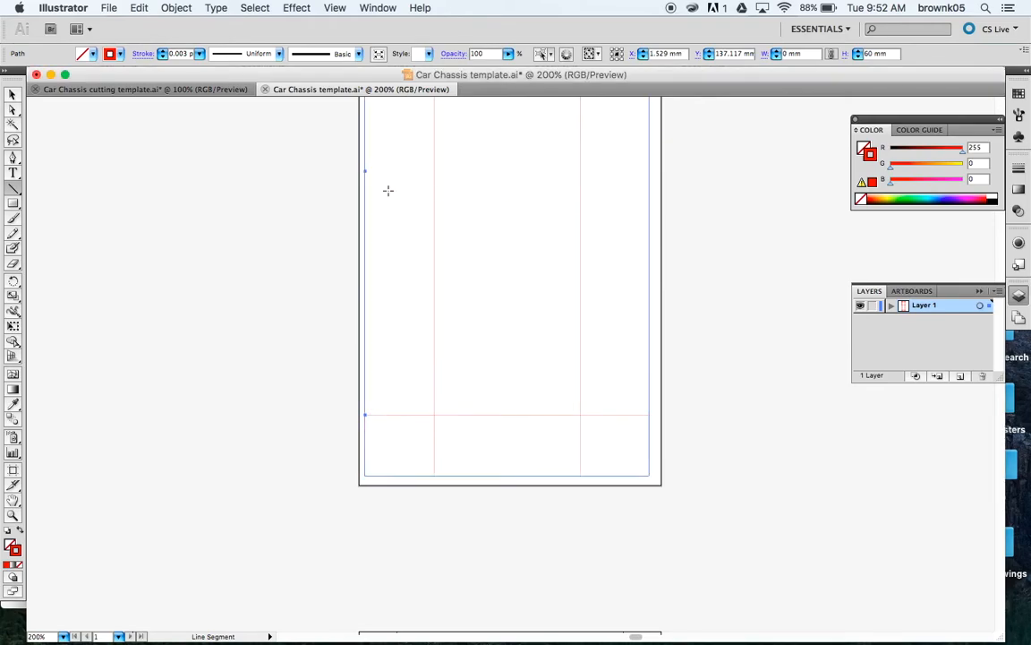
drag(365, 171, 434, 170)
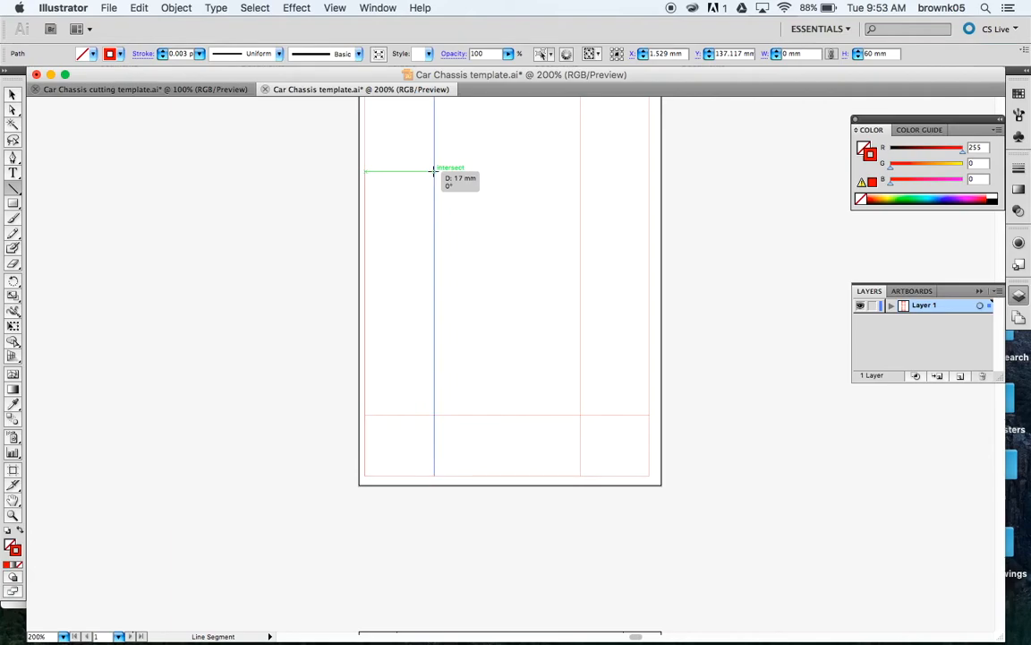
drag(435, 170, 433, 169)
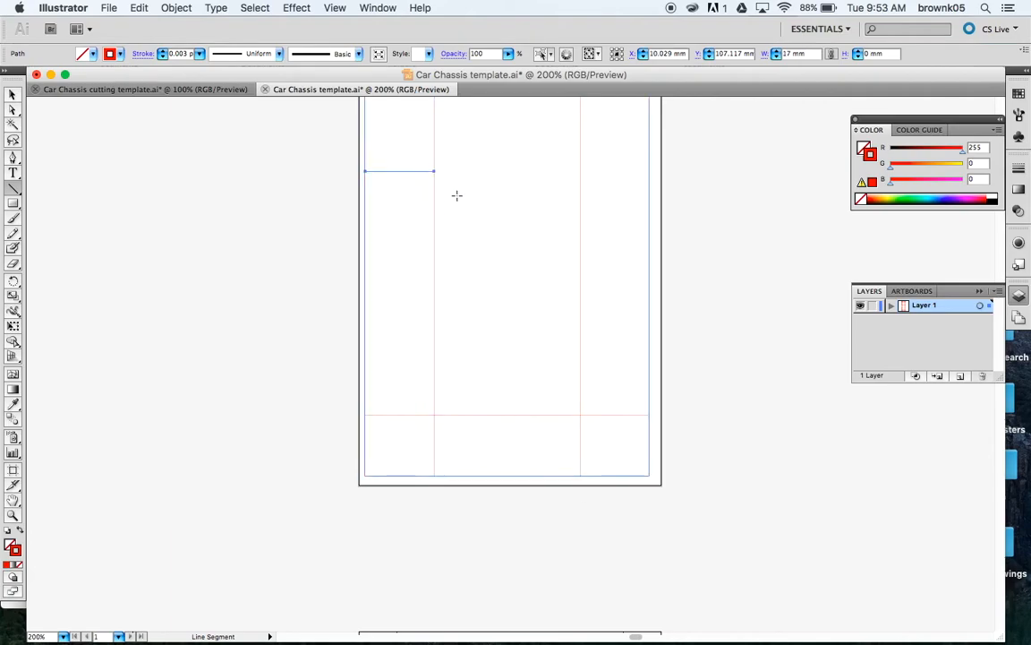
scroll(458, 206, up, 1)
scroll(457, 205, up, 1)
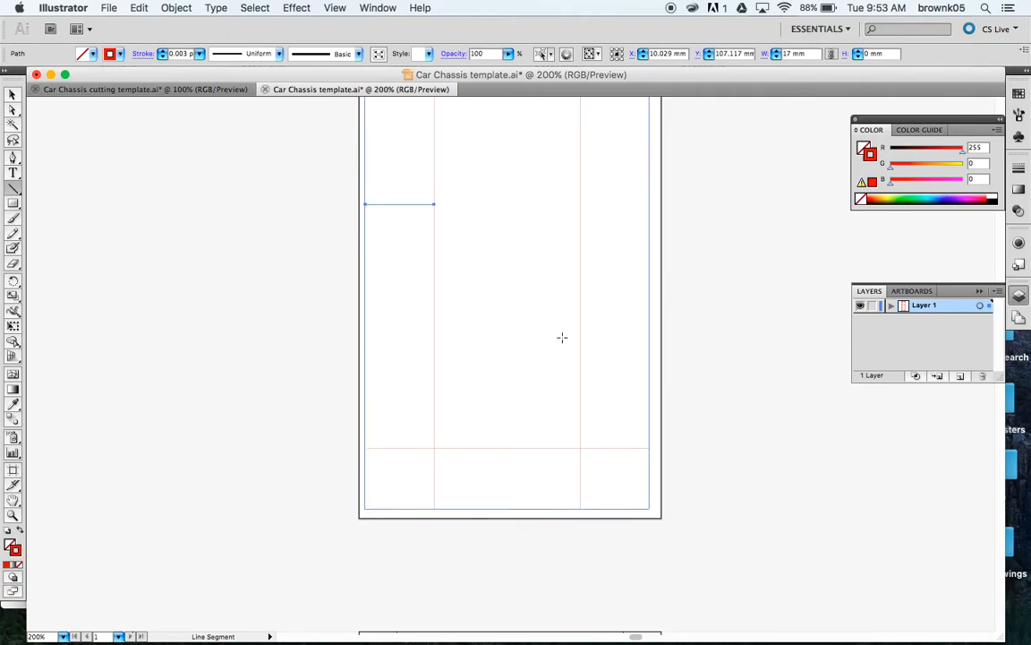
Step: Draw an 80 mm line at 90° up from the lower crossbar's right end, then a 17 mm line left to the guide
click(649, 447)
text(80)
key(Tab)
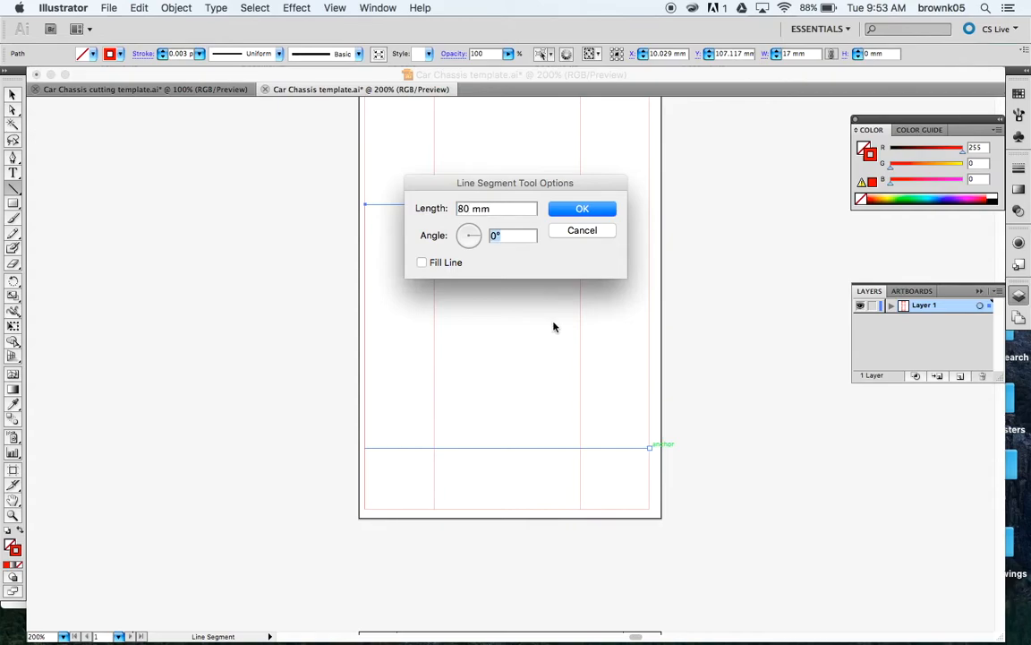
text(90)
key(Tab)
click(580, 209)
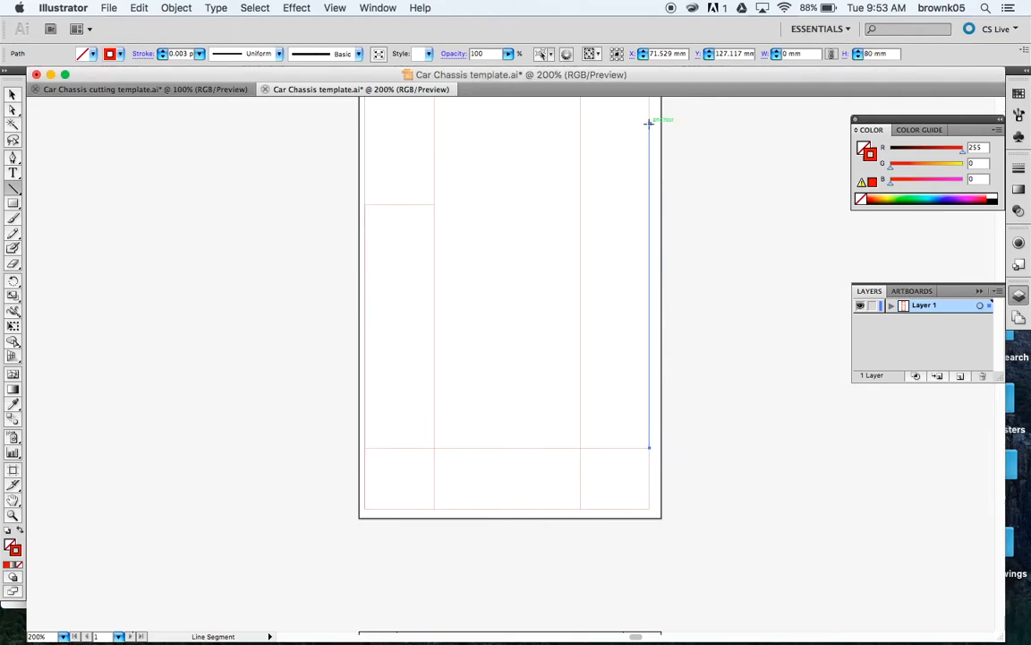
drag(649, 121, 581, 123)
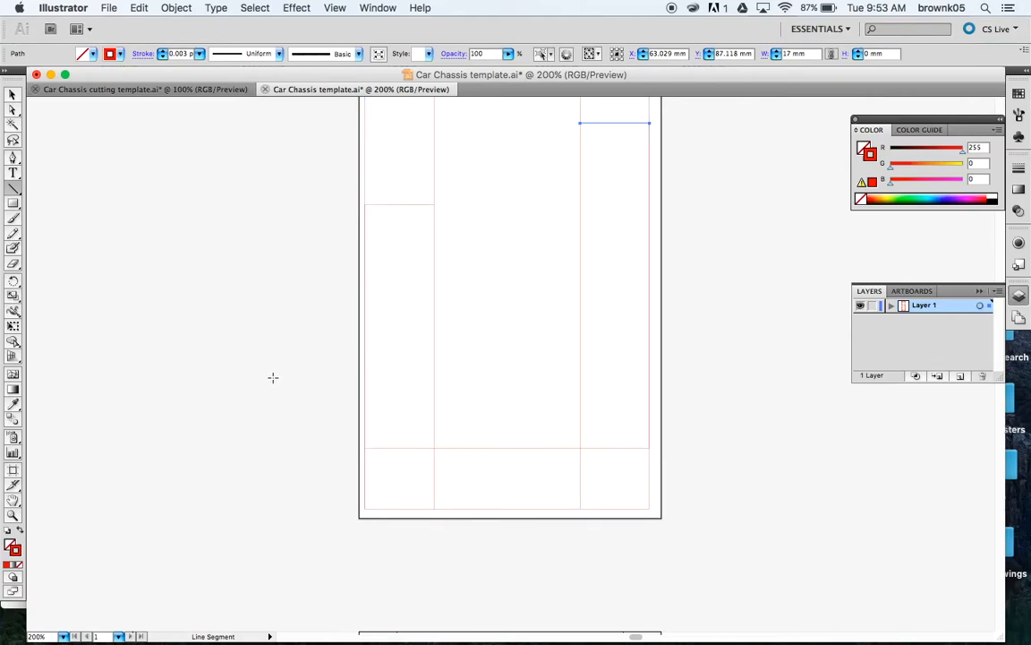
drag(509, 445, 510, 346)
scroll(508, 346, up, 3)
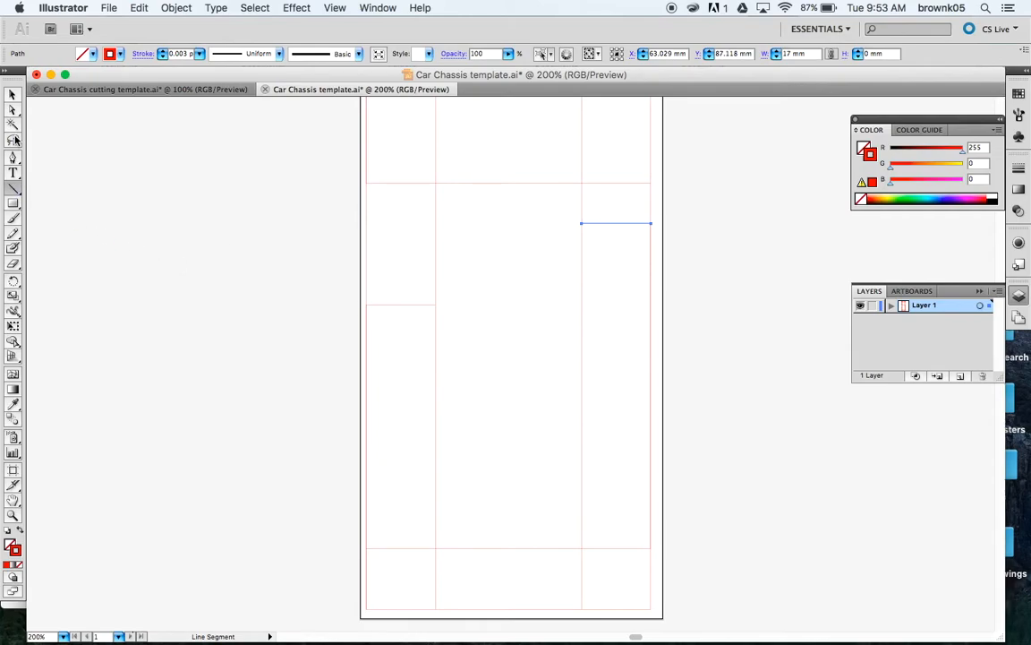
Step: Delete the tall outline path, restore it with undo, then bring up the Eraser/Scissors tool group
click(12, 95)
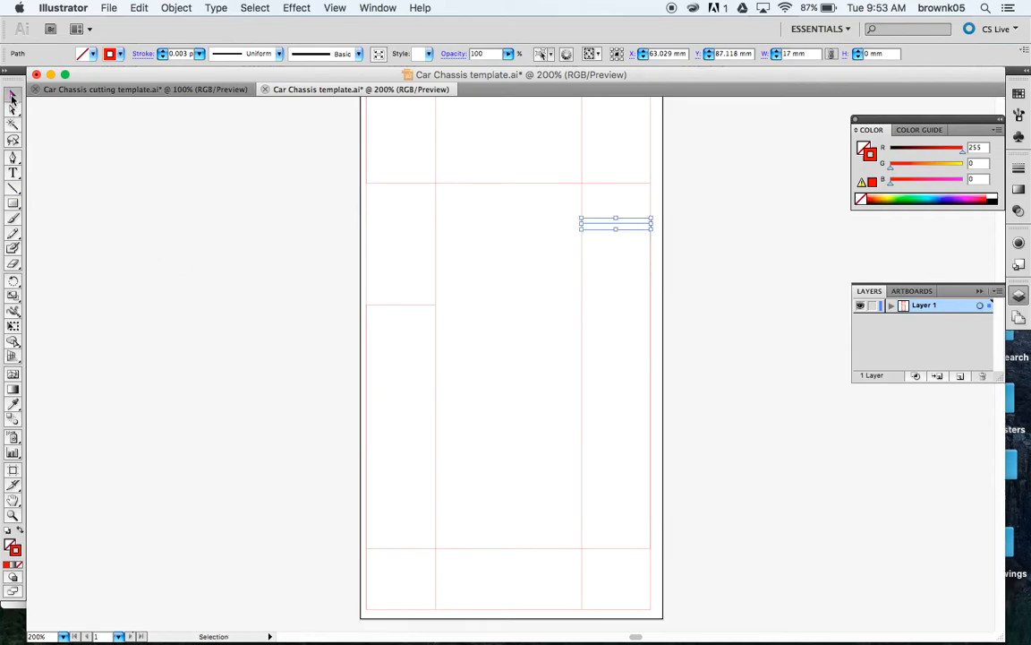
click(368, 264)
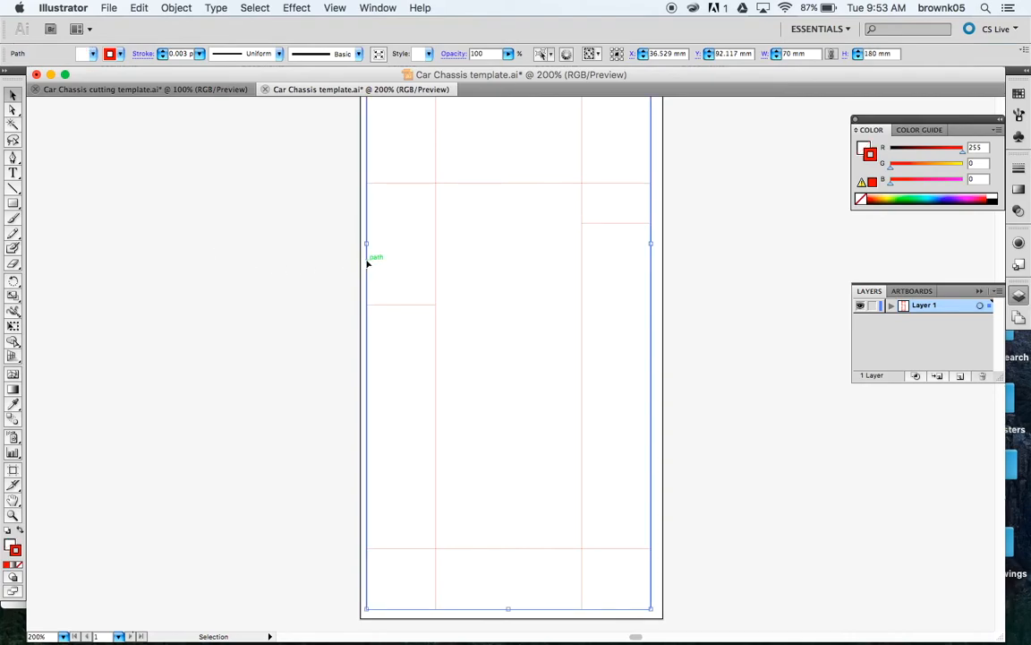
key(Delete)
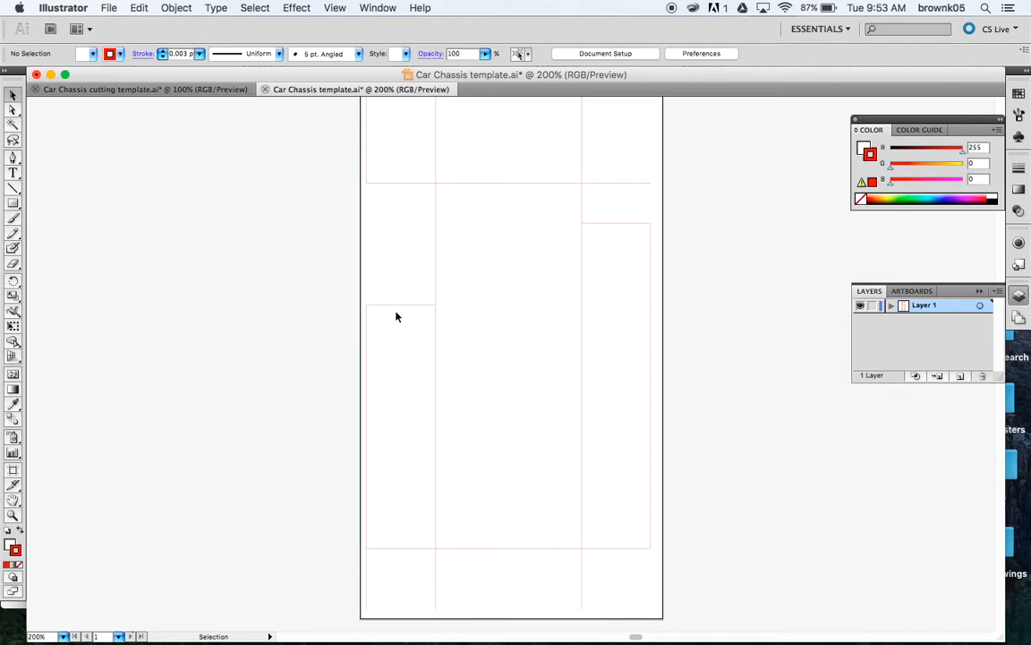
key(super+z)
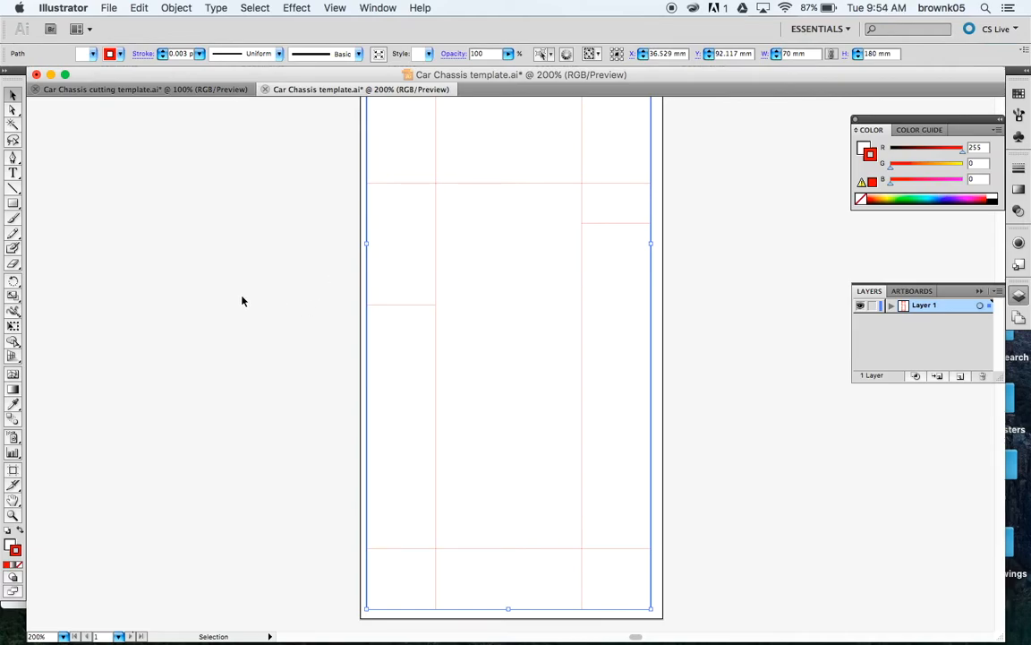
click(14, 263)
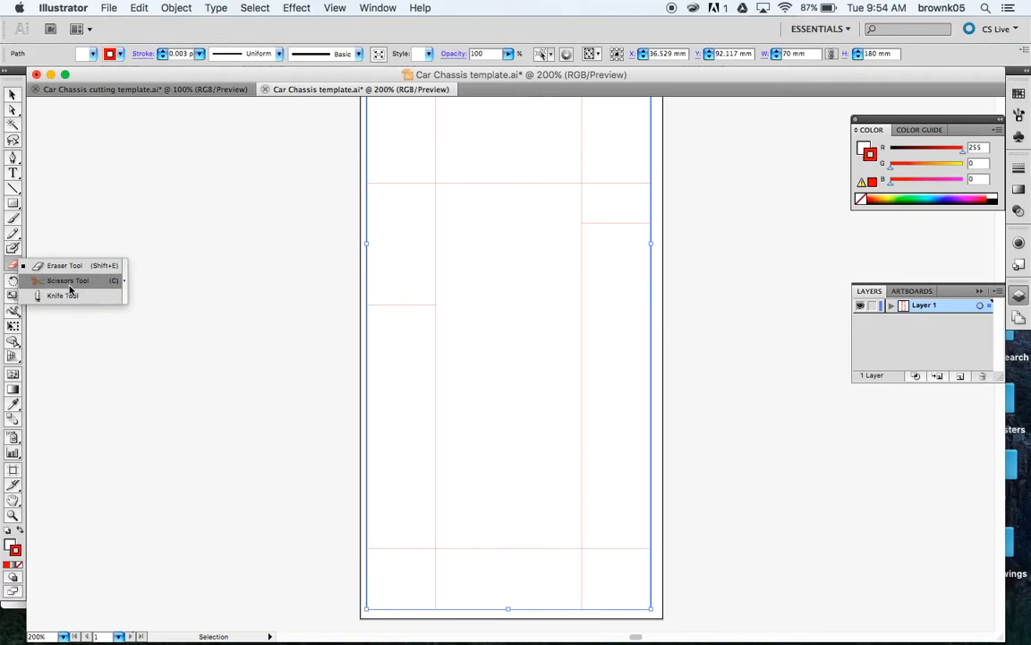
Step: Cut both inner vertical lines with Scissors near the bottom and at the top and lower crossbar intersections
click(69, 287)
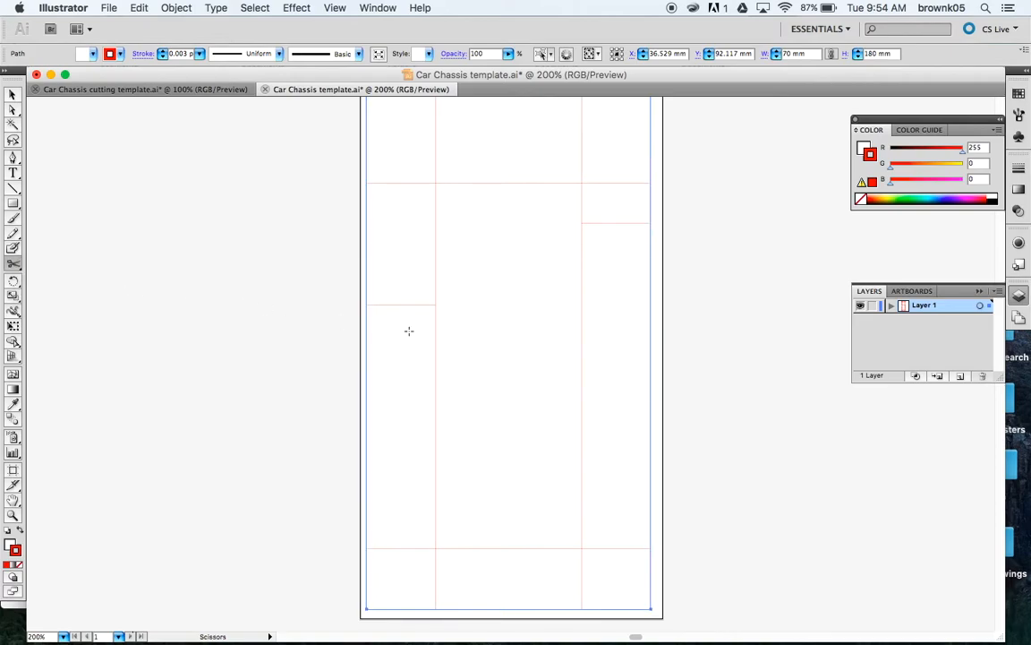
scroll(431, 421, down, 5)
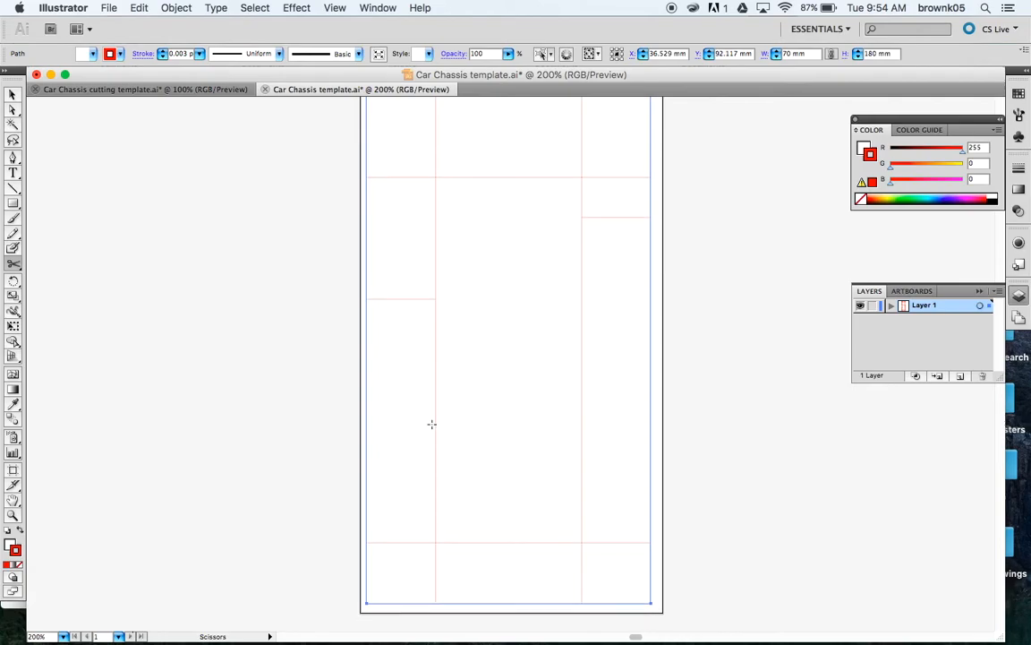
scroll(432, 423, down, 1)
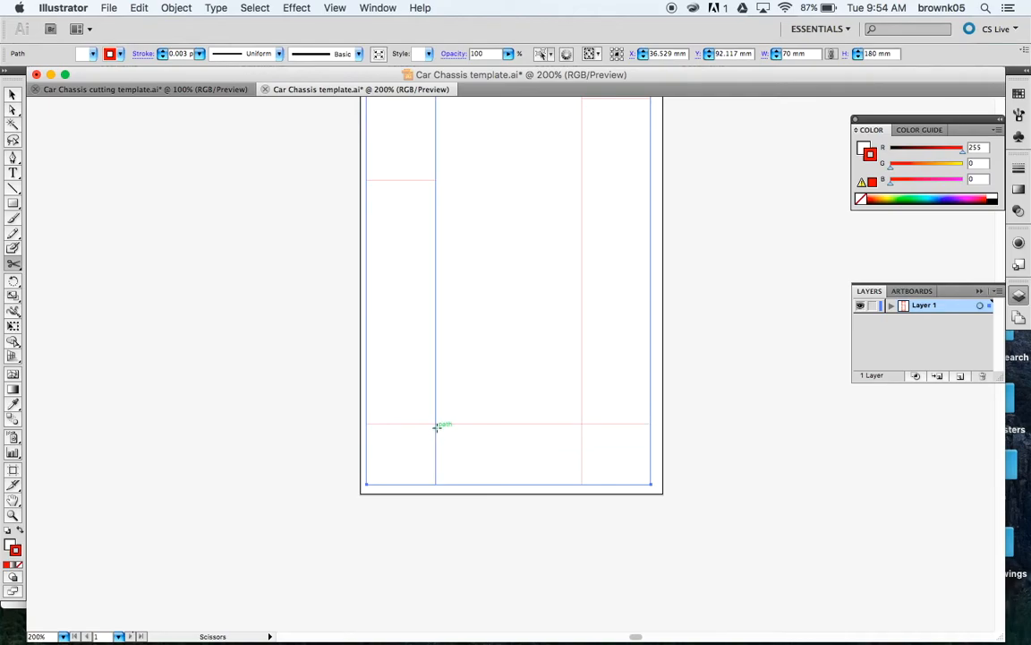
click(436, 426)
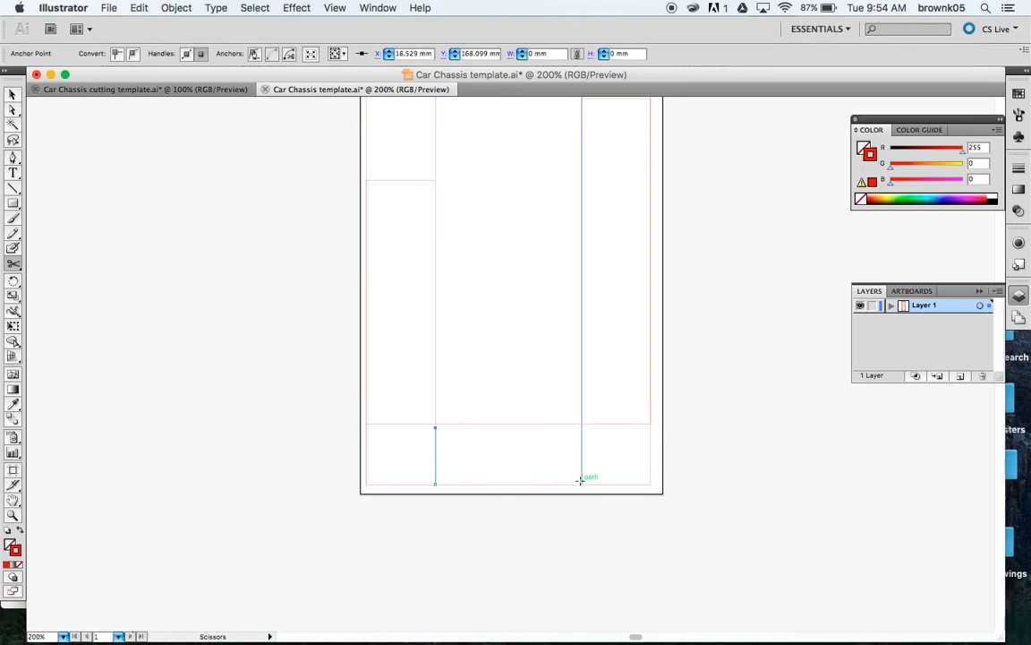
click(582, 427)
scroll(584, 318, up, 1)
scroll(582, 319, up, 10)
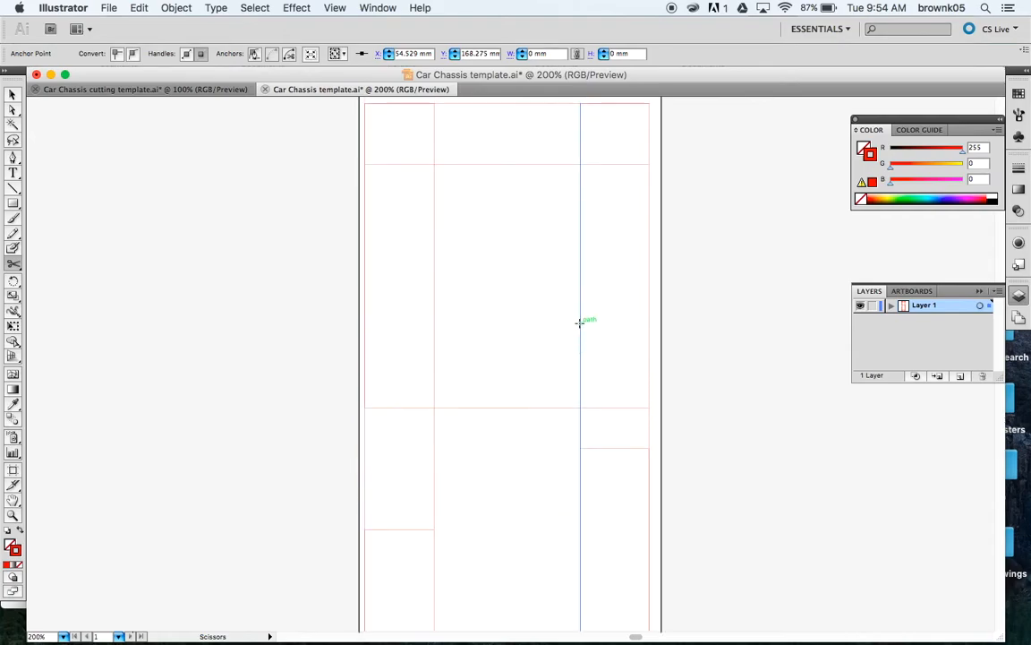
click(435, 160)
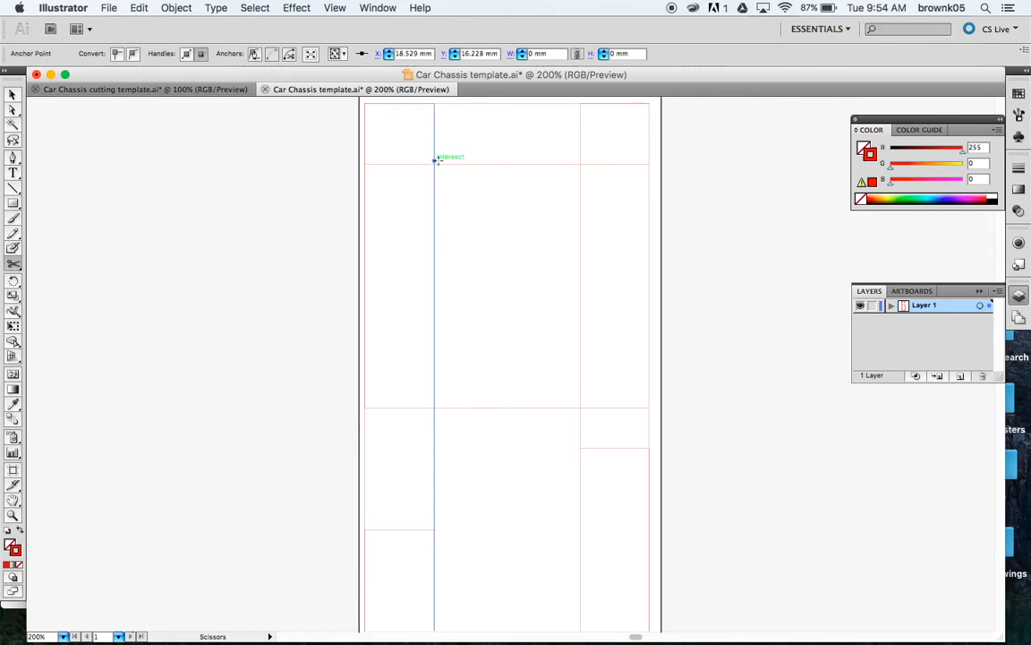
click(580, 161)
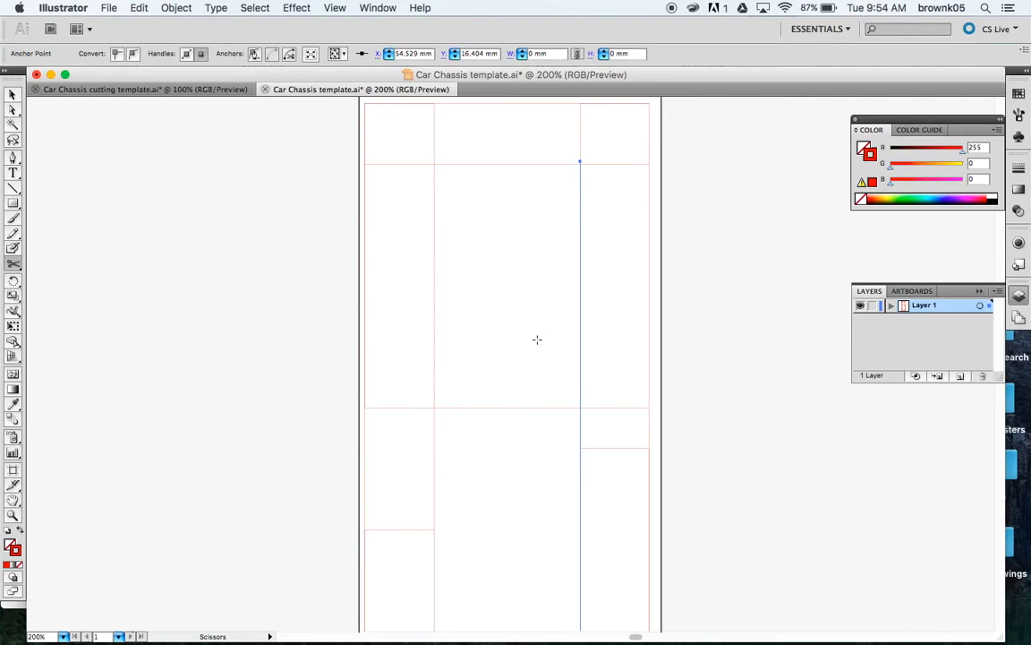
click(434, 411)
click(580, 411)
click(13, 95)
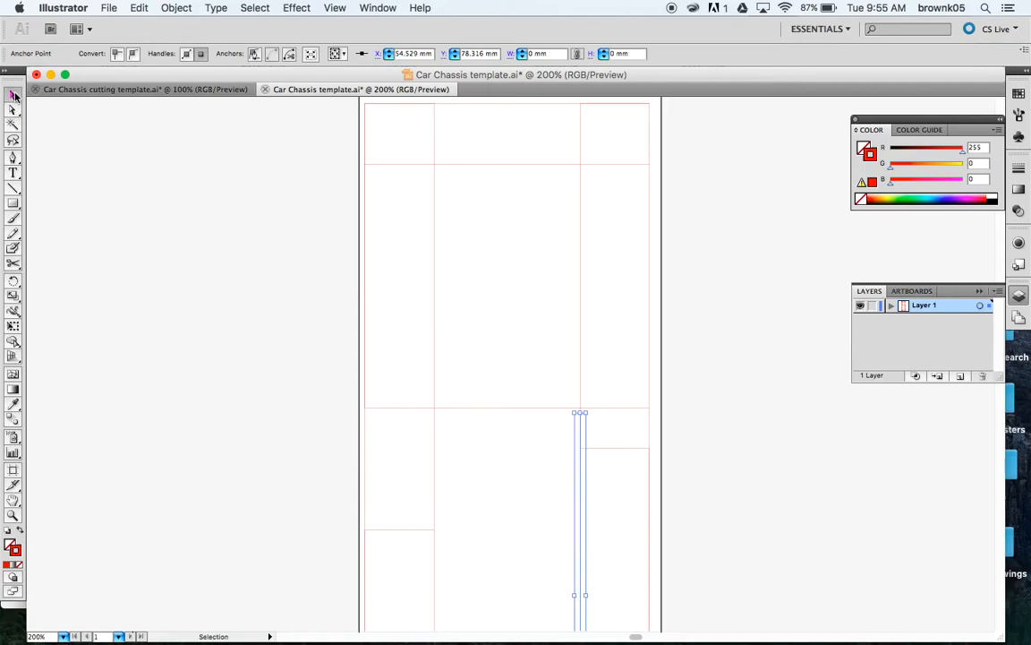
Step: Delete the short left and right vertical pieces above the top crossing
click(435, 138)
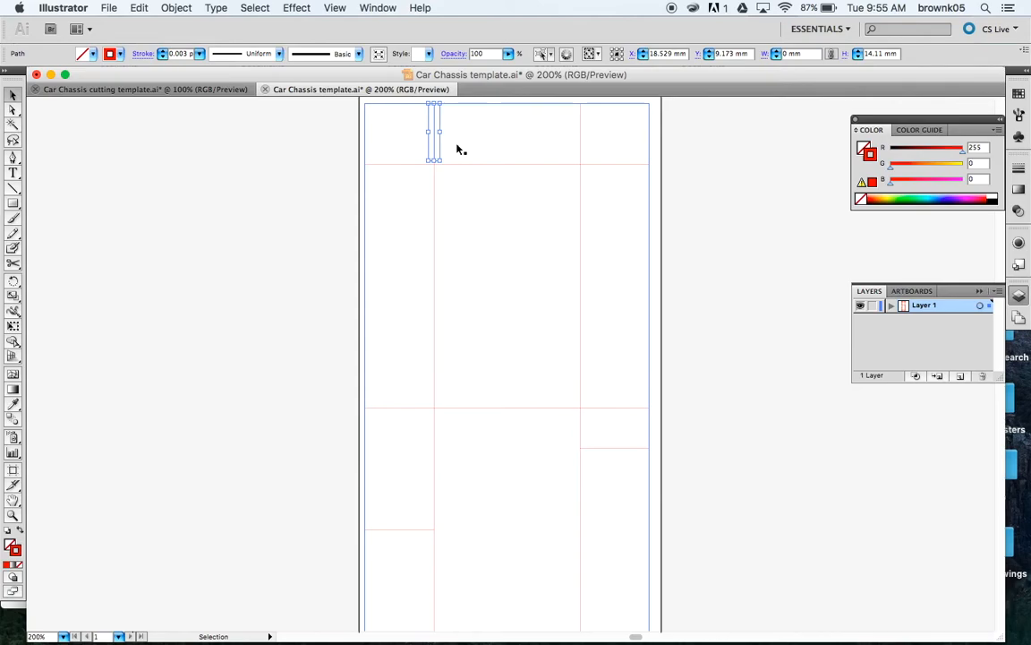
key(Delete)
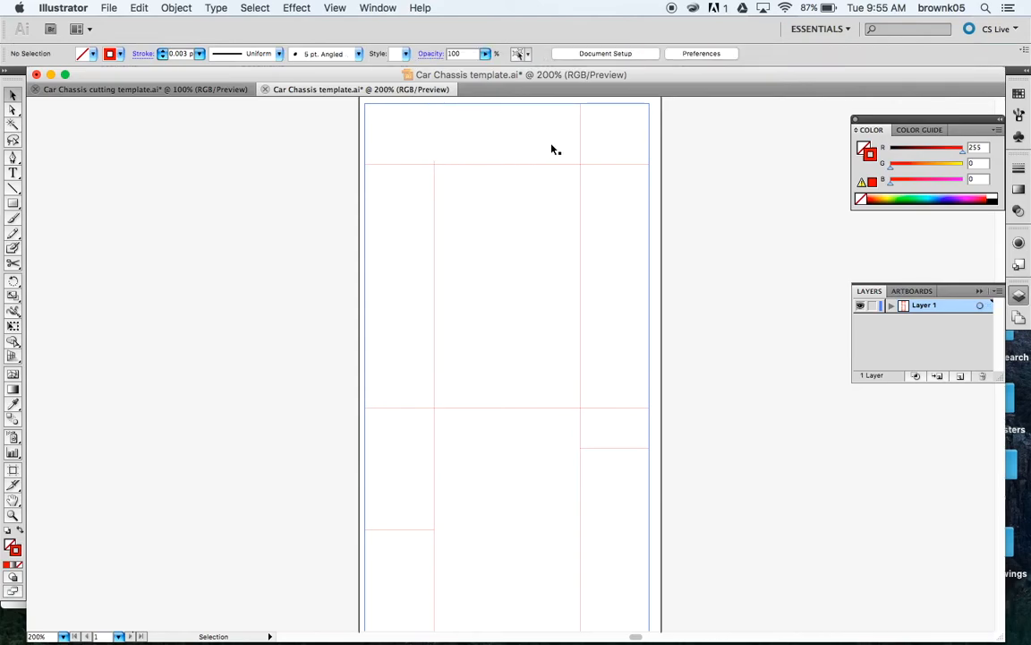
click(582, 137)
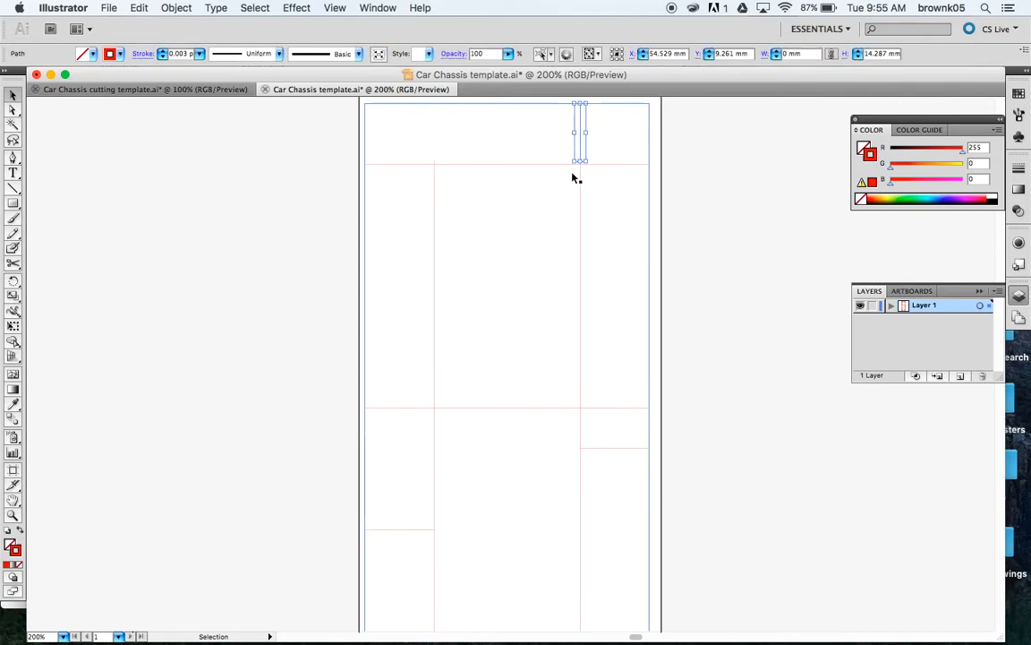
key(Delete)
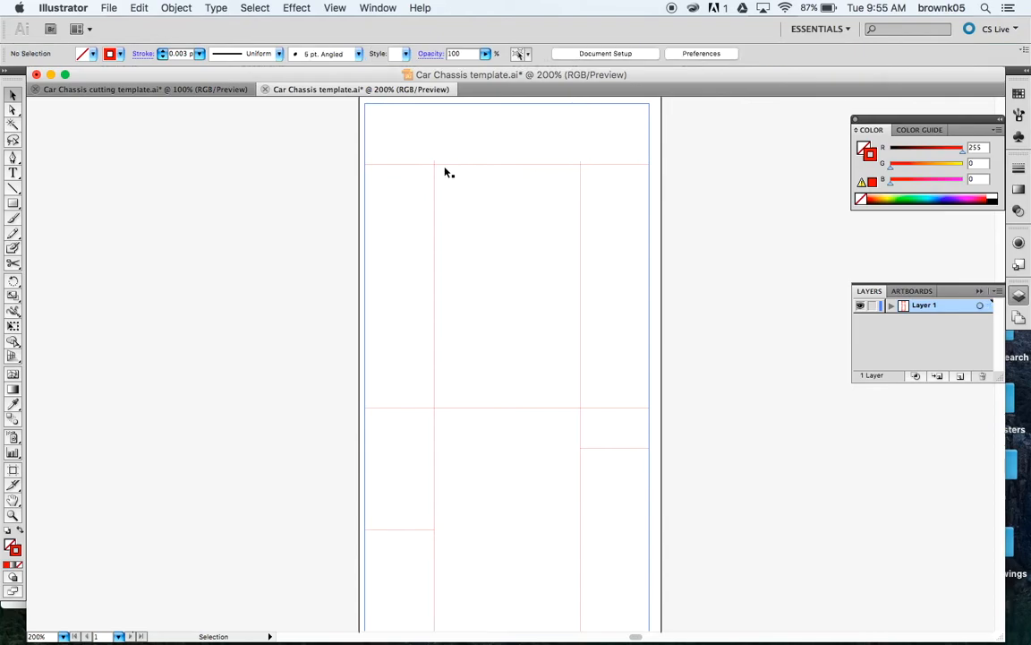
Step: Zoom in and snap the tops of both vertical lines onto the top horizontal line
scroll(435, 163, down, 1)
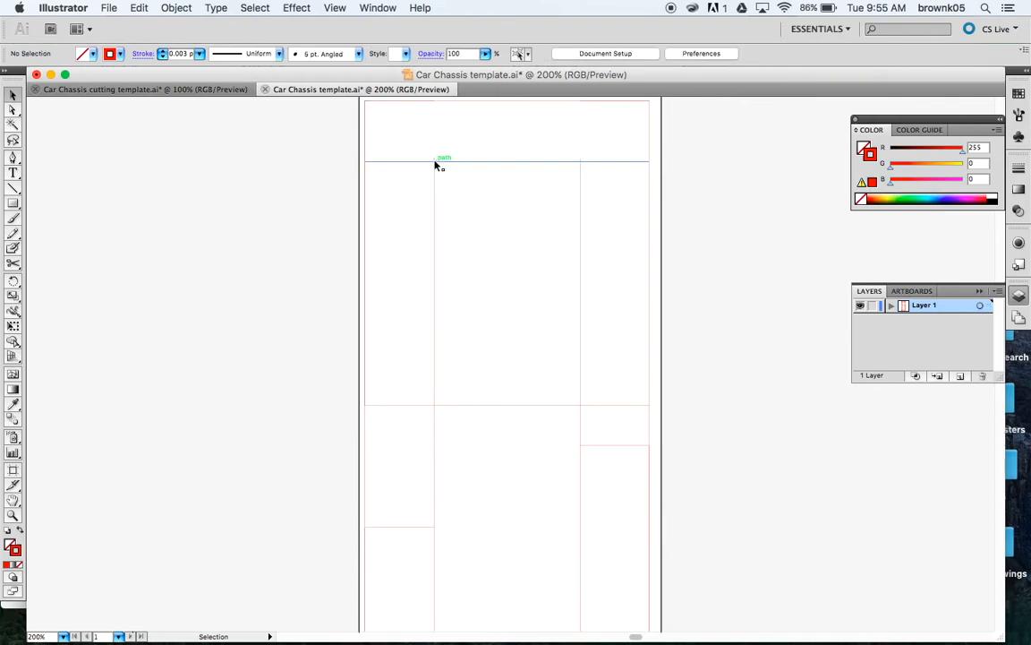
key(super+equal)
key(super+equal)
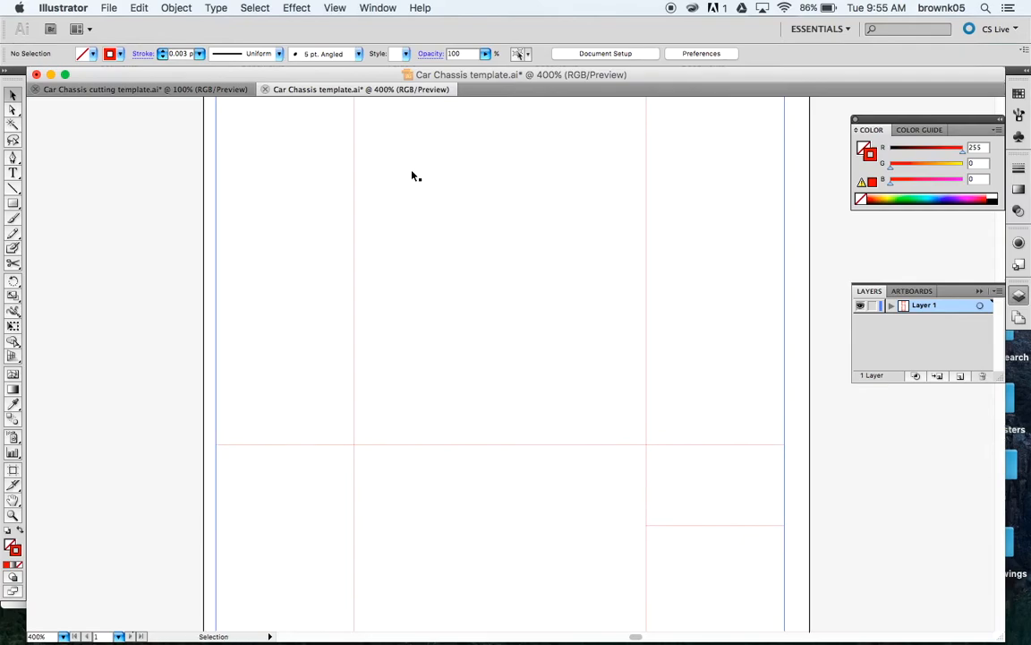
scroll(389, 177, up, 10)
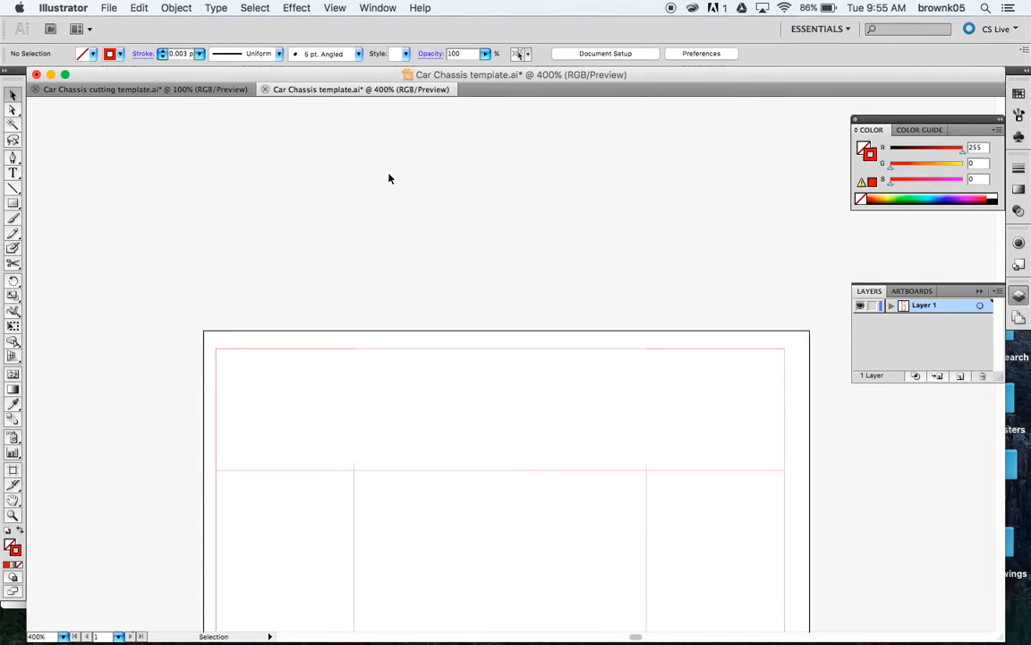
scroll(388, 179, down, 5)
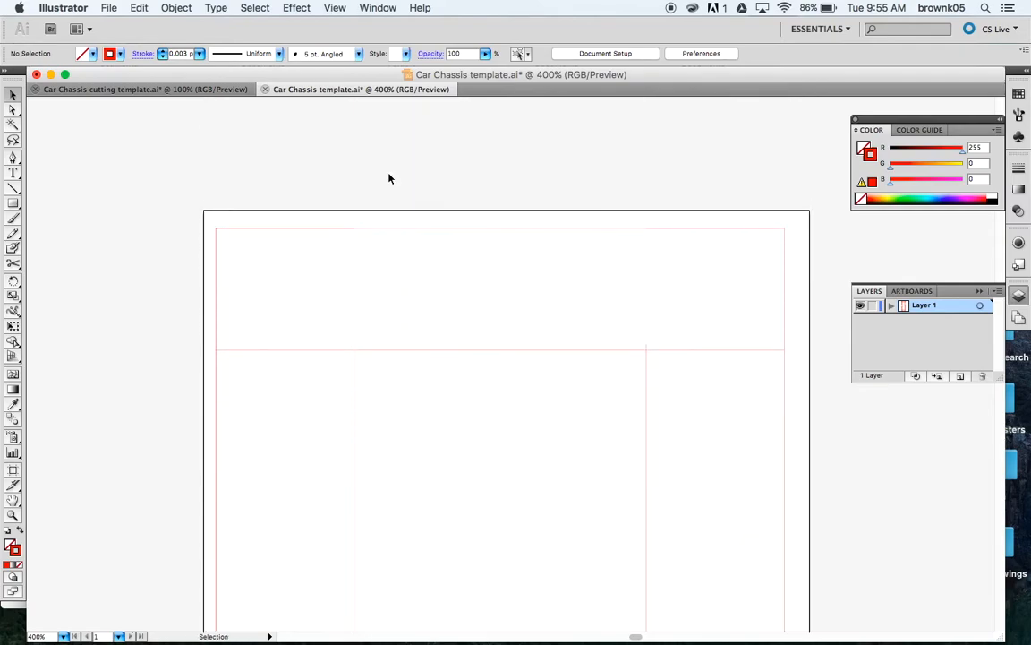
click(355, 346)
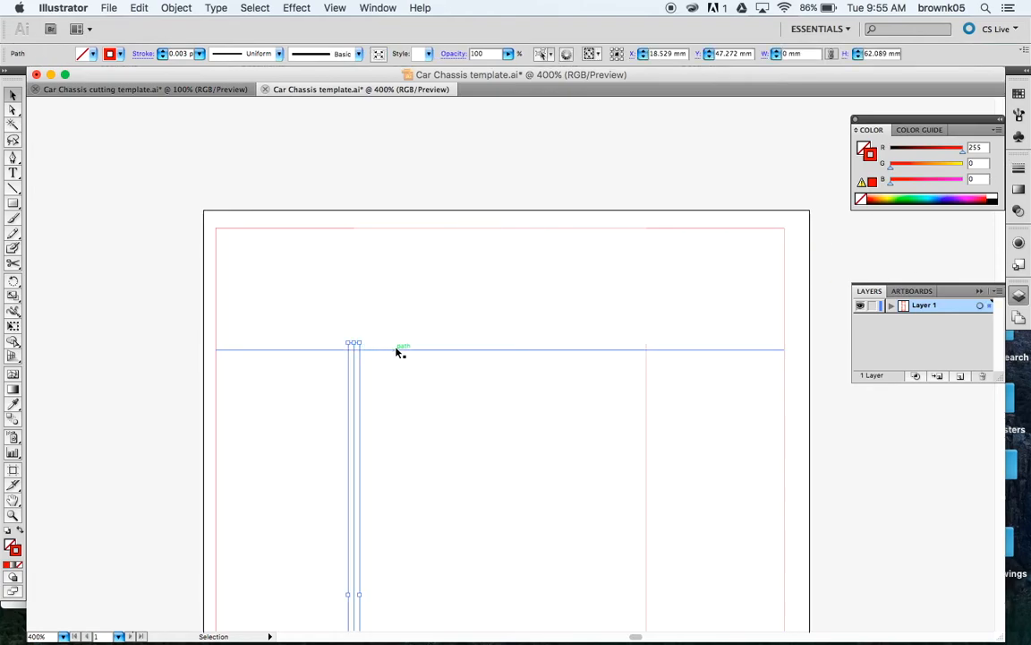
drag(355, 343, 354, 349)
click(645, 358)
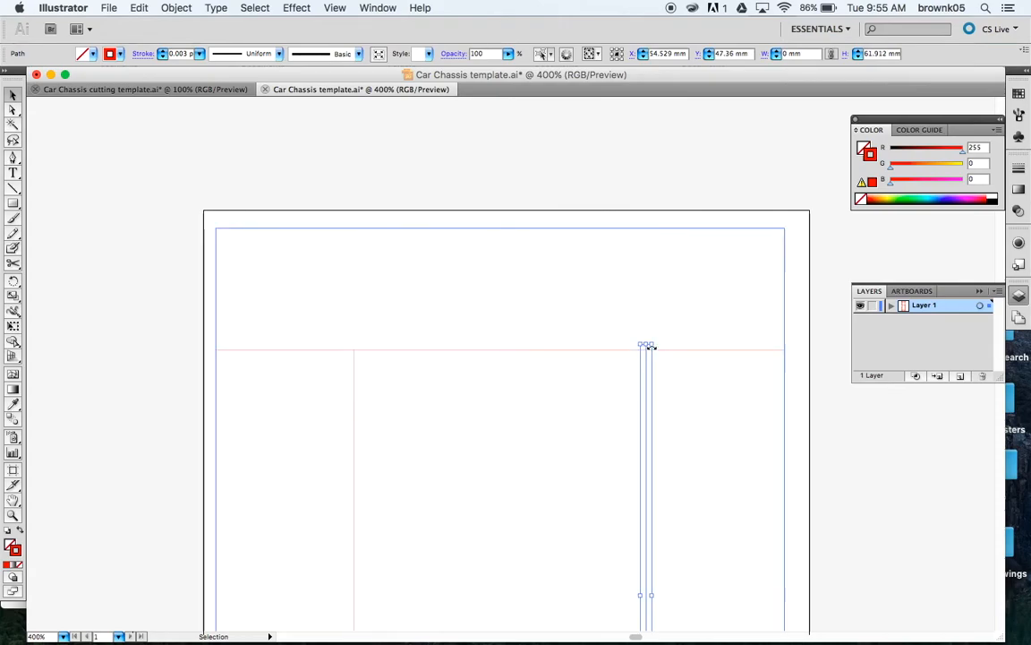
drag(647, 343, 647, 349)
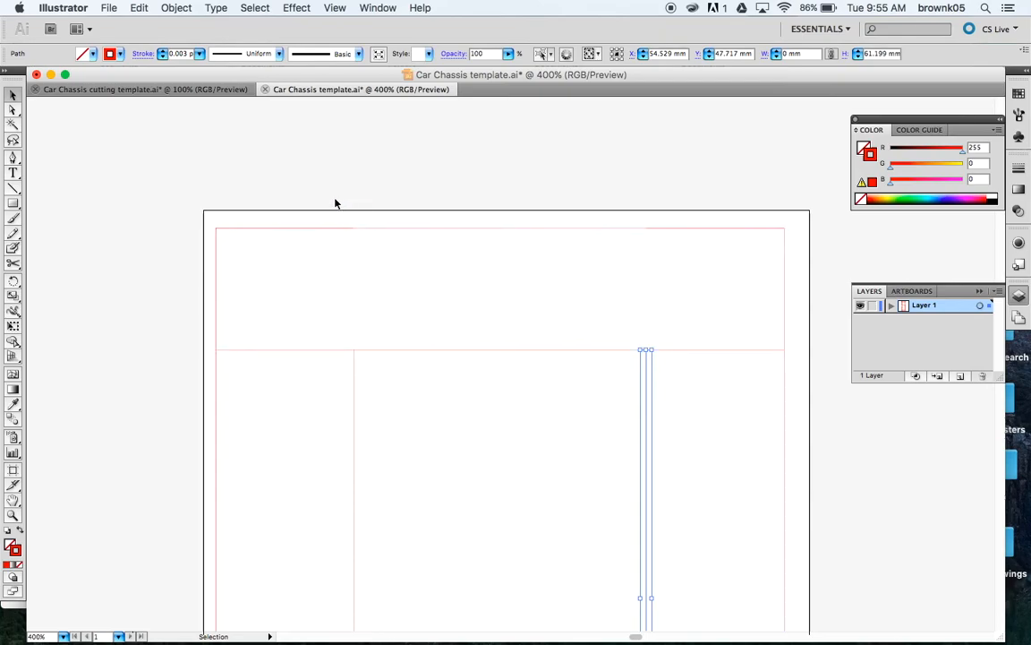
click(322, 229)
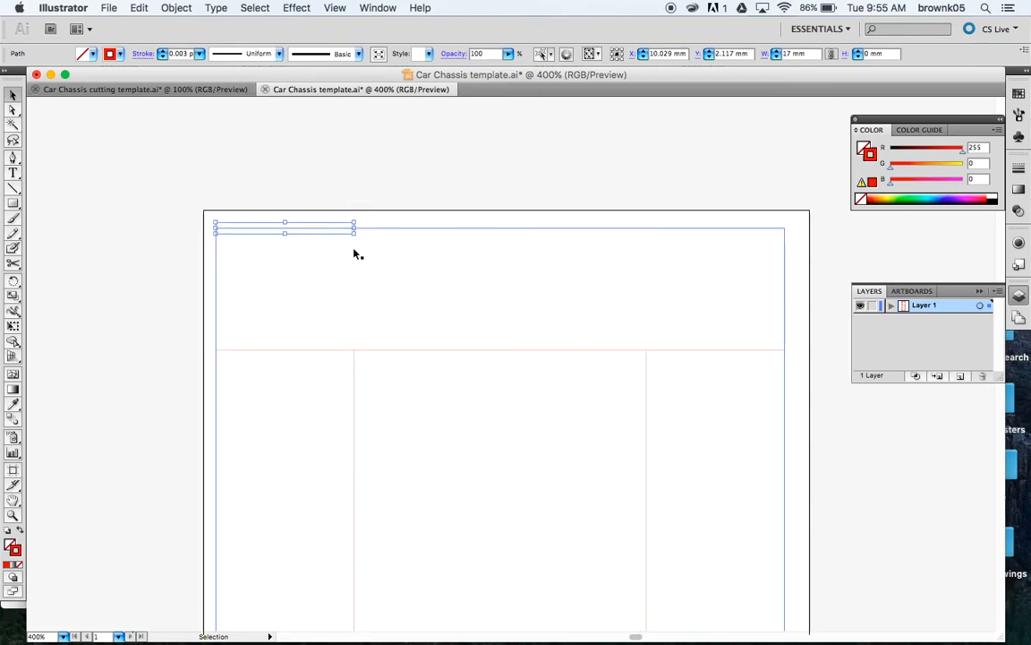
click(355, 254)
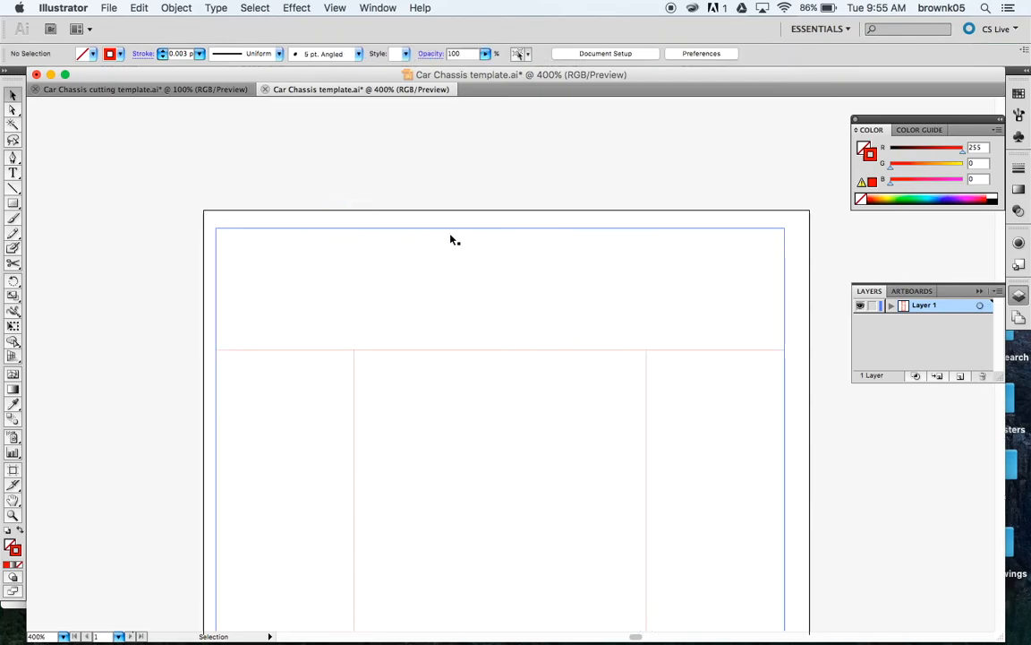
click(709, 230)
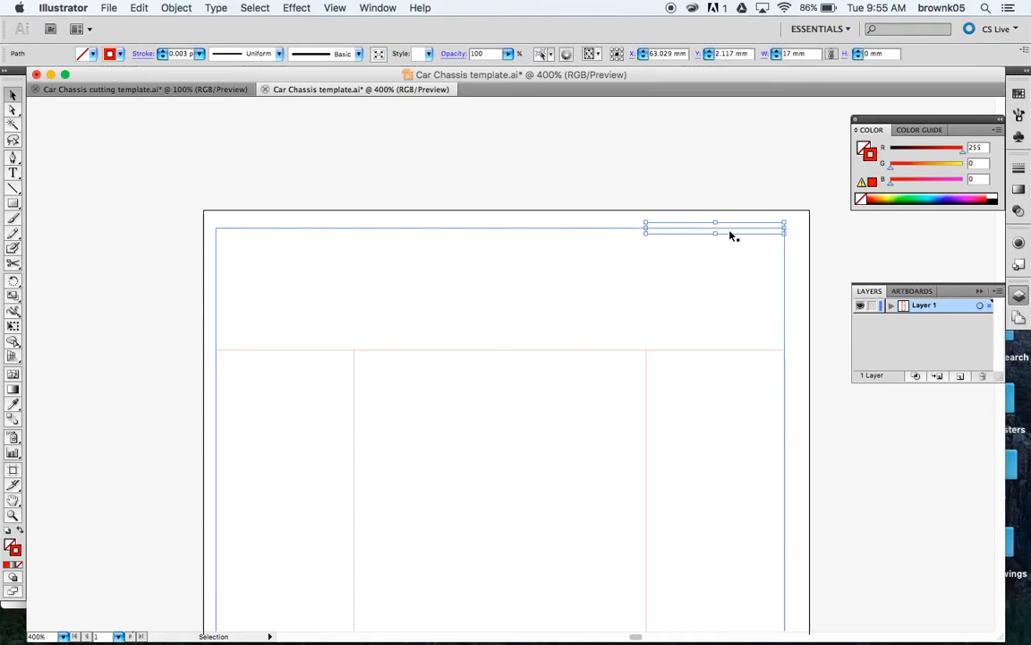
click(732, 235)
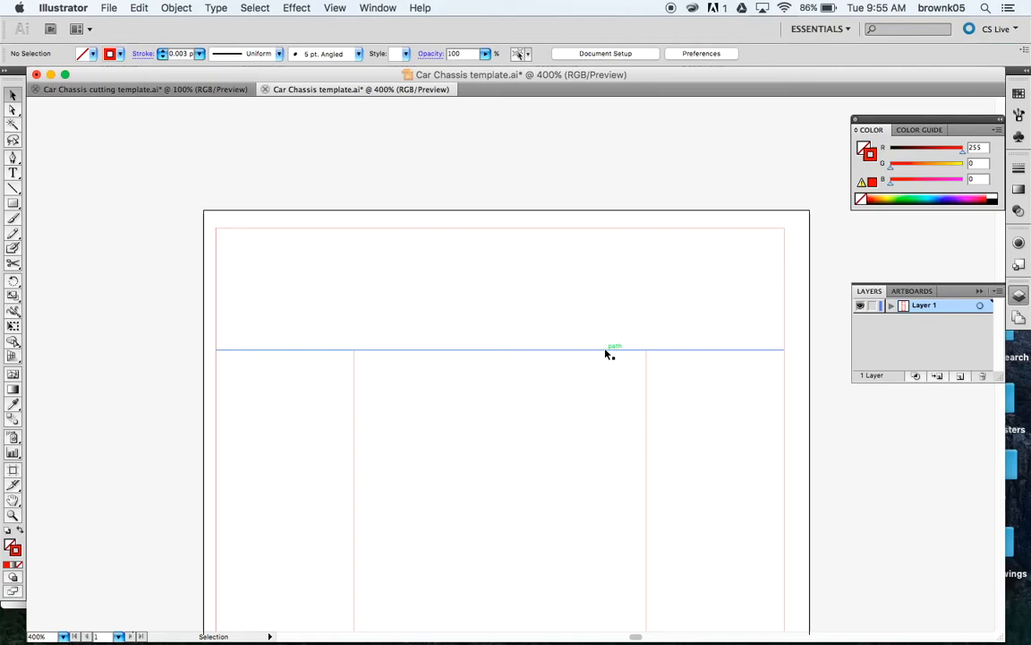
Step: Cut the top crossbar at both vertical lines and delete its middle piece
click(12, 264)
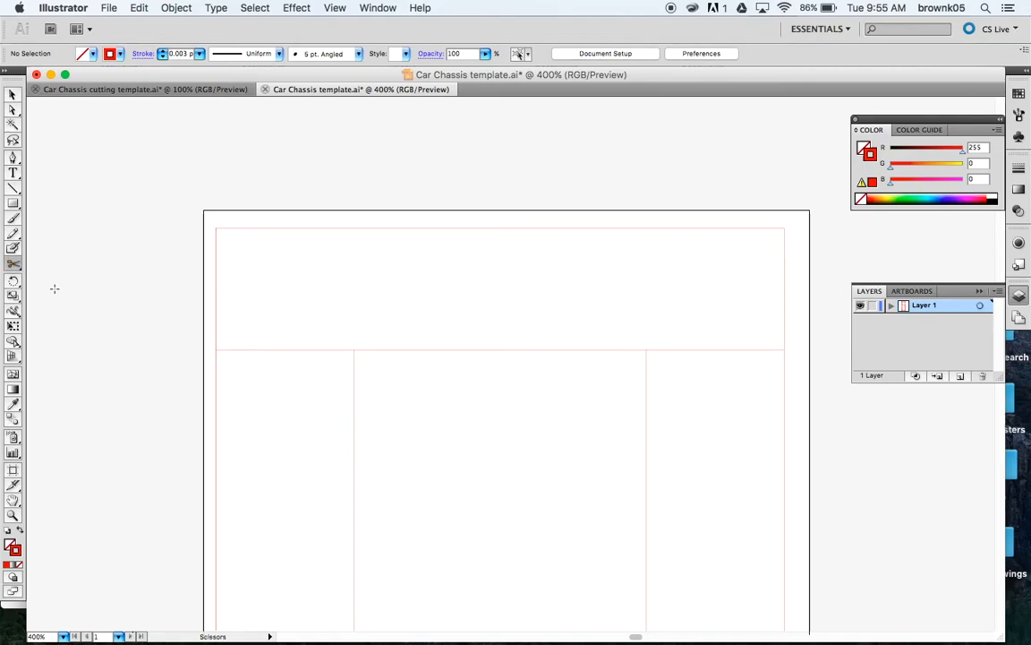
click(358, 349)
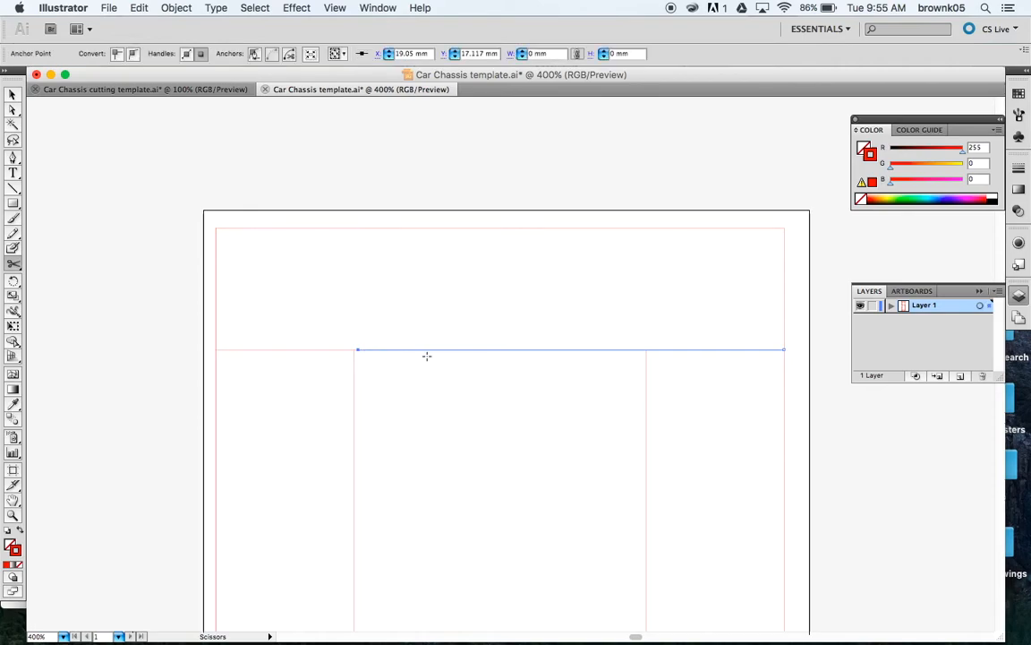
click(641, 349)
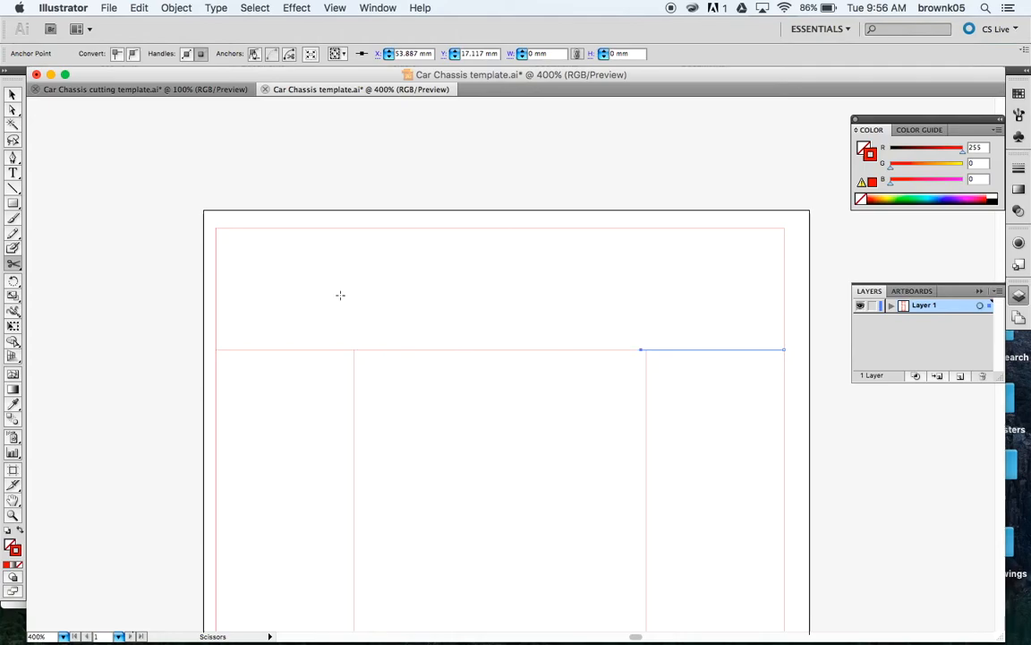
click(13, 94)
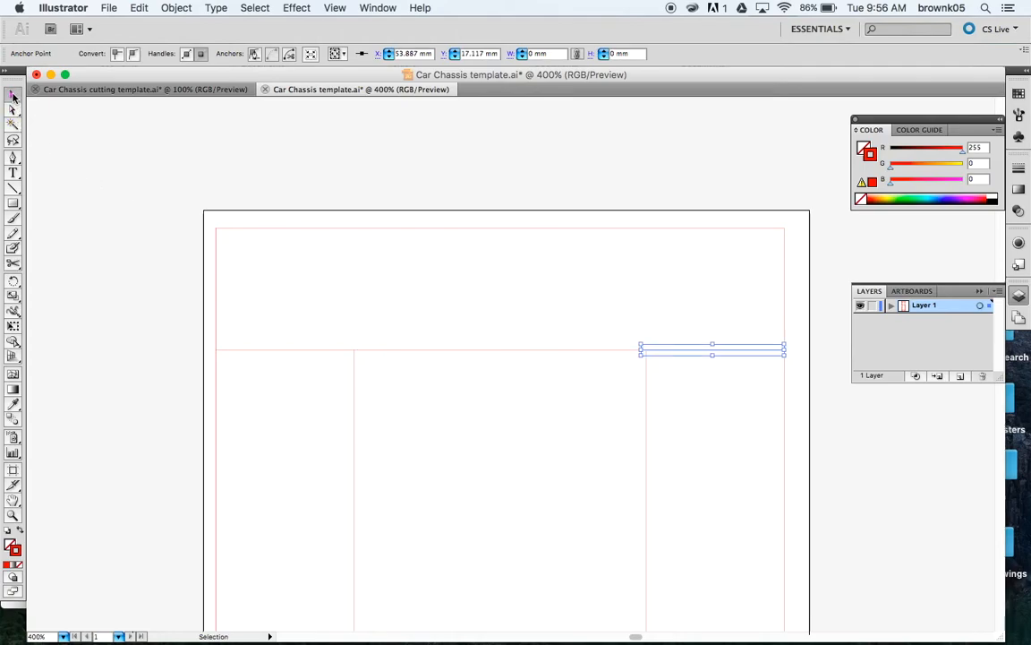
click(431, 351)
key(Delete)
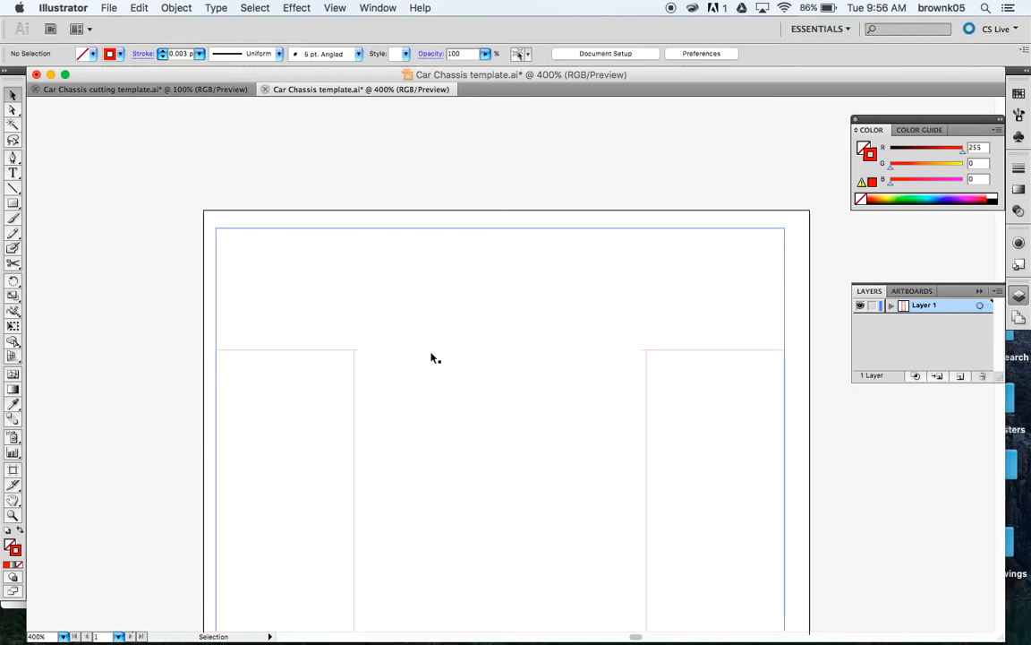
Step: Shorten the remaining left and right top-line pieces to 17 mm each
click(355, 351)
drag(356, 351, 354, 350)
click(673, 350)
drag(639, 348, 646, 349)
click(608, 347)
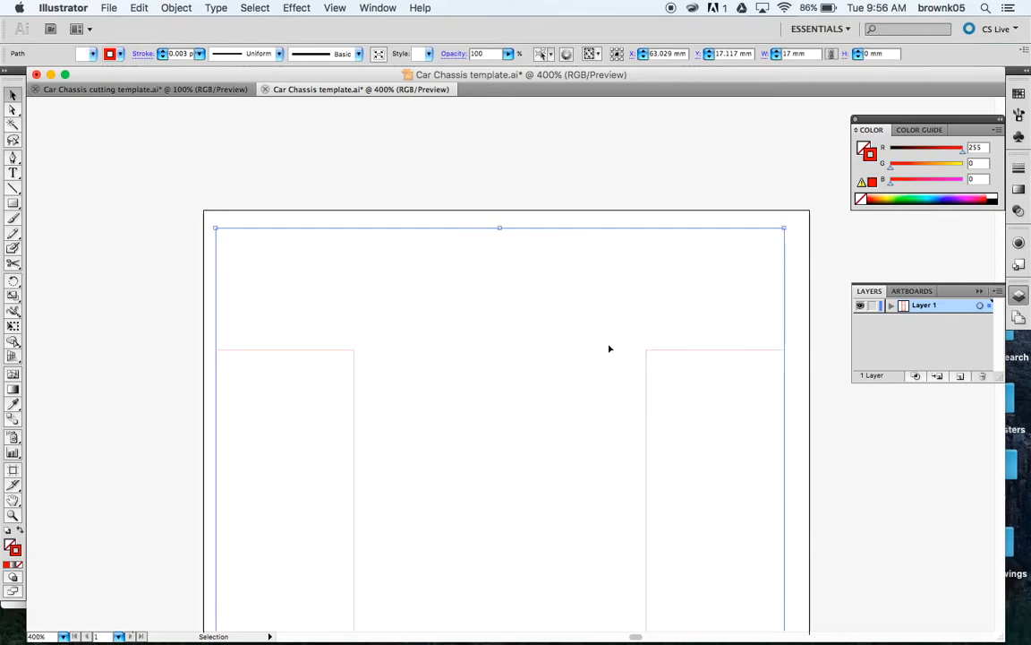
Step: Cut the lower crossbar with Scissors where it meets both inner vertical lines
scroll(602, 391, down, 10)
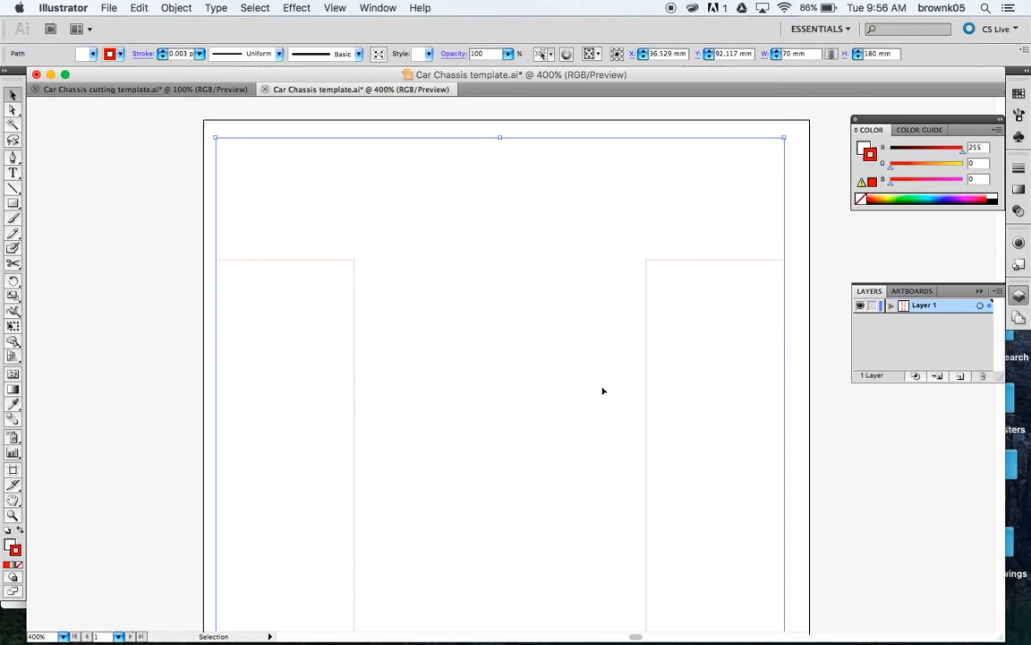
scroll(603, 391, down, 8)
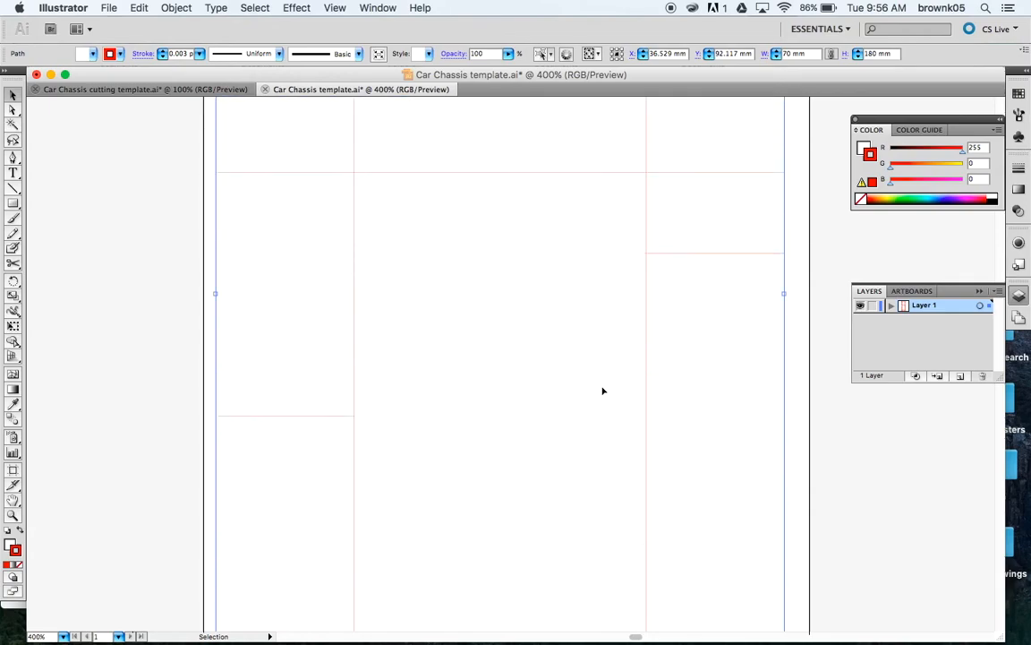
scroll(603, 391, up, 3)
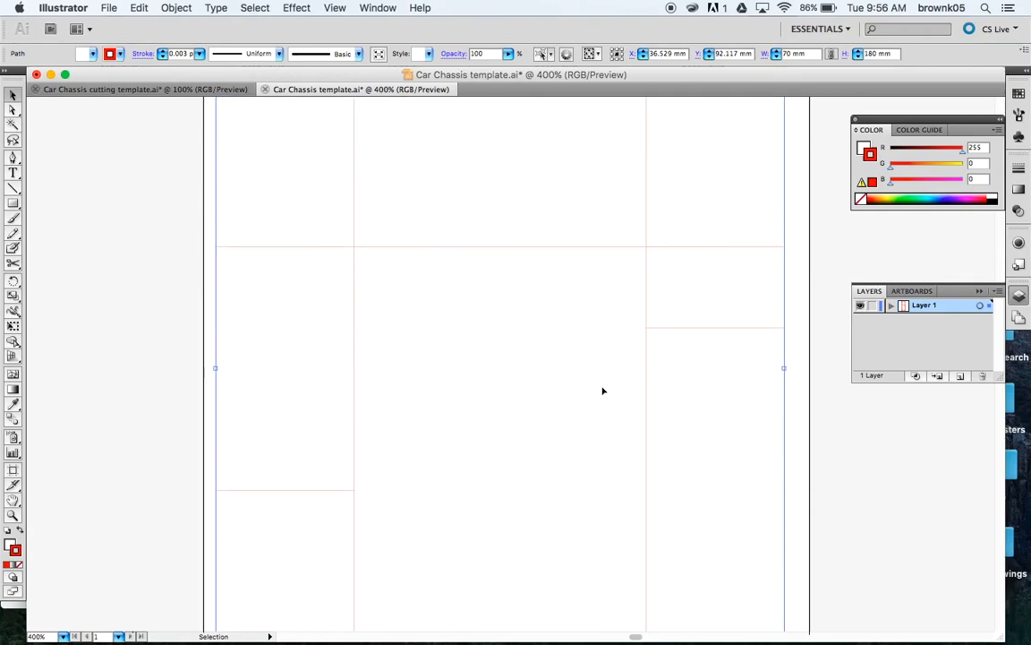
click(582, 247)
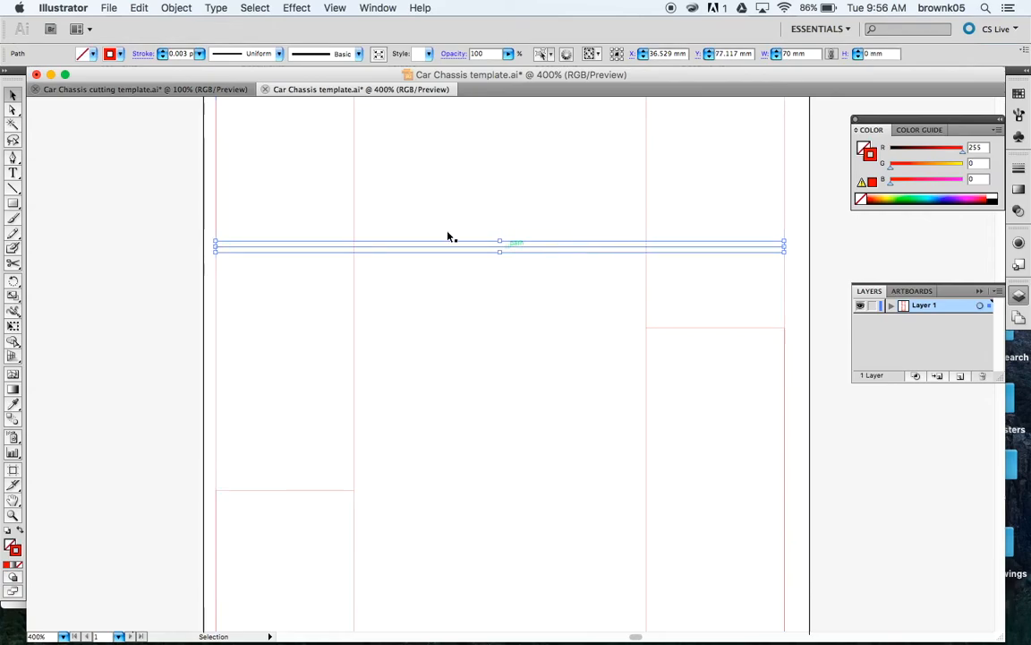
click(12, 263)
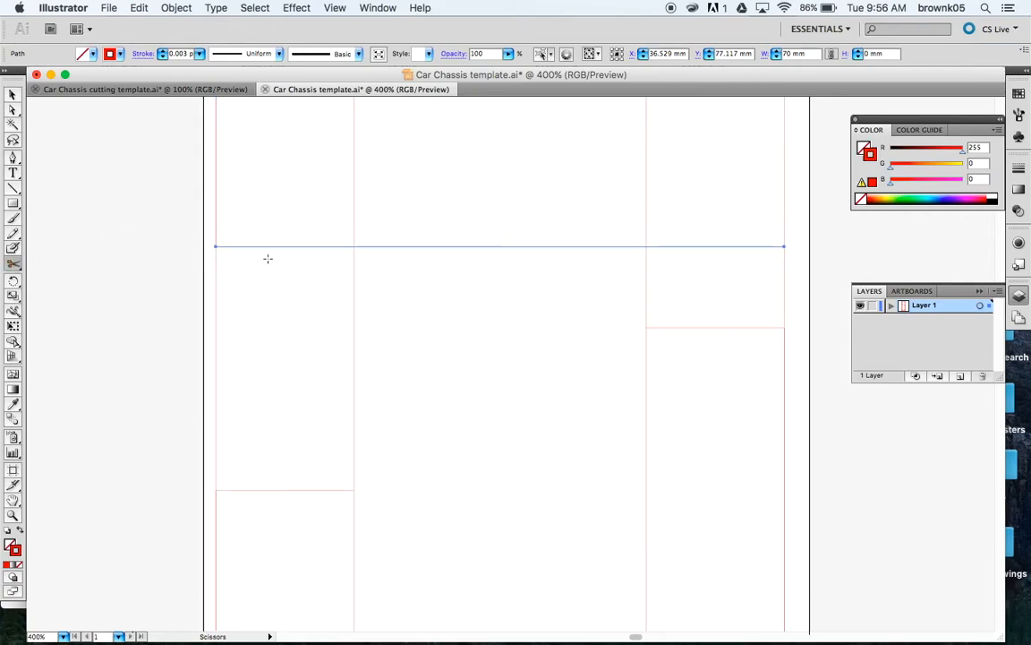
click(355, 246)
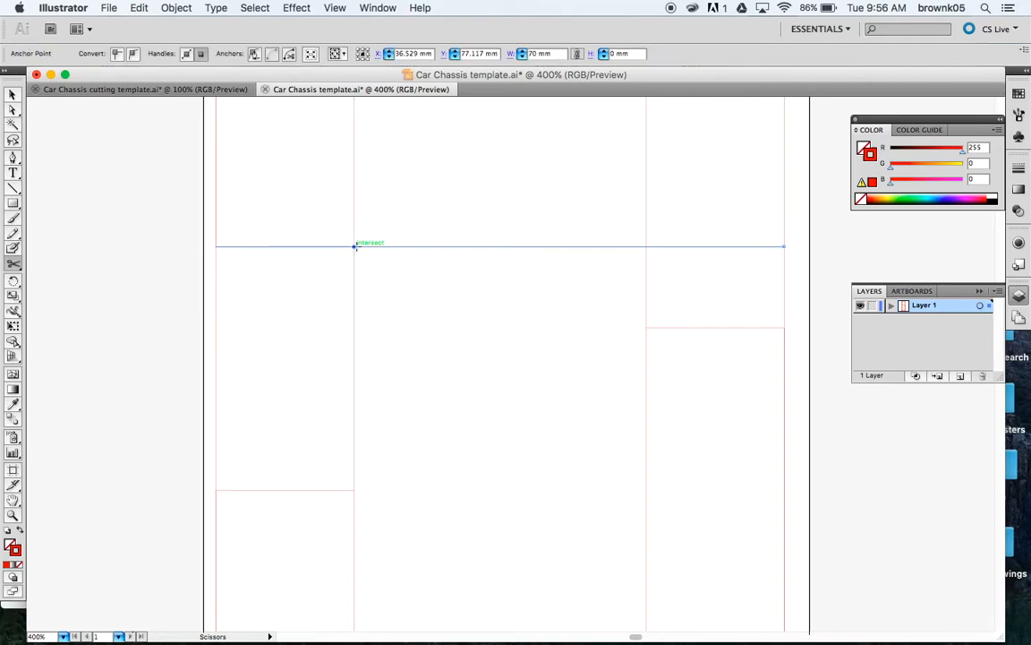
click(640, 246)
Step: Delete the lower crossbar's middle piece and trim its right stub to 17 mm
click(13, 94)
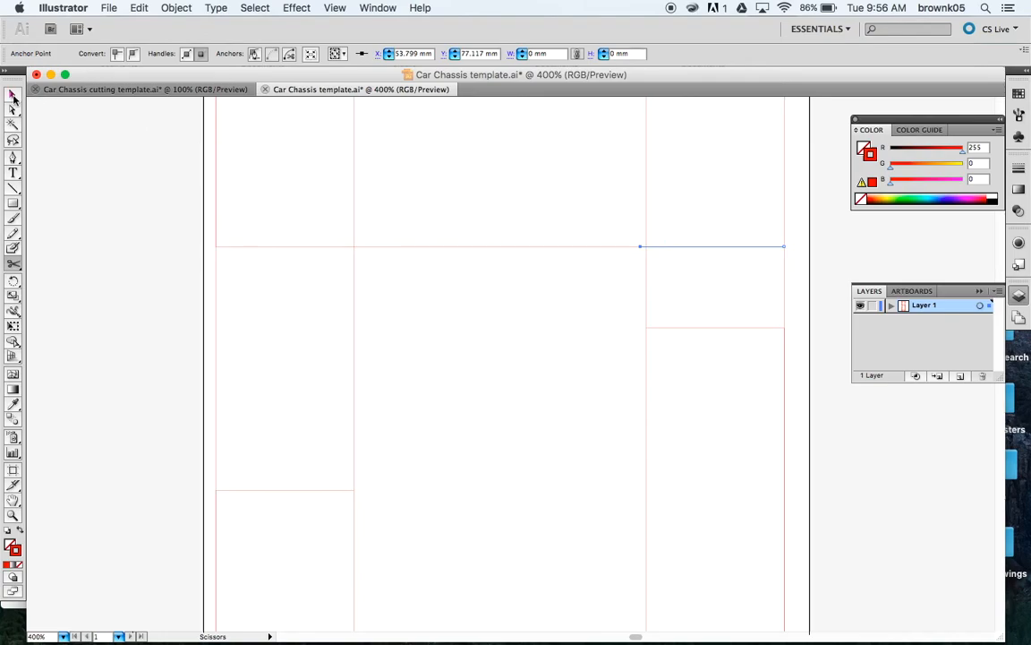
click(453, 247)
key(Delete)
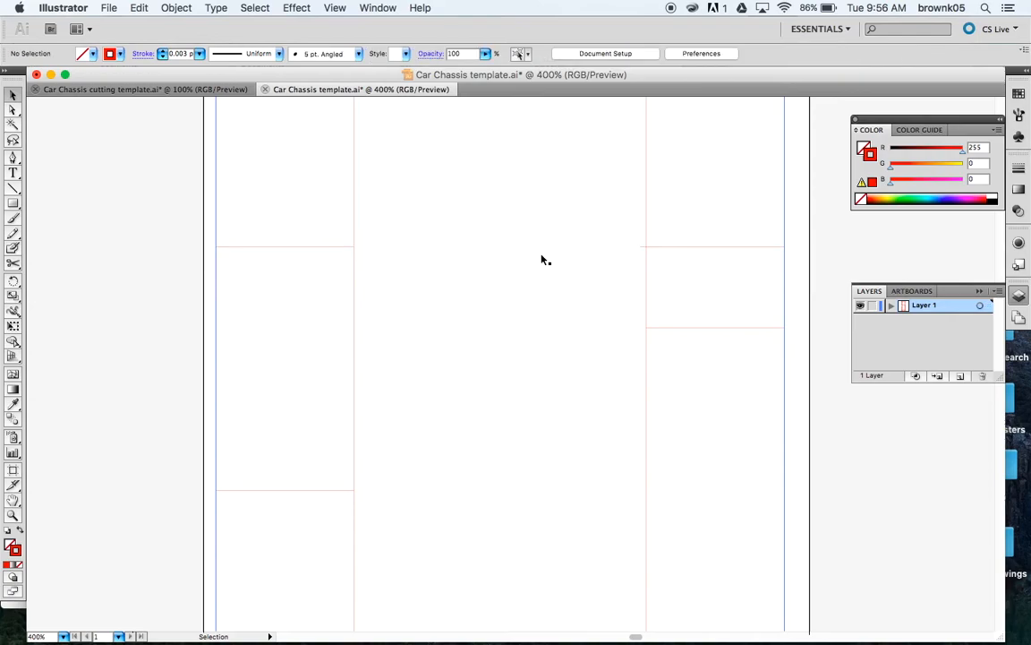
click(643, 249)
drag(641, 249, 644, 248)
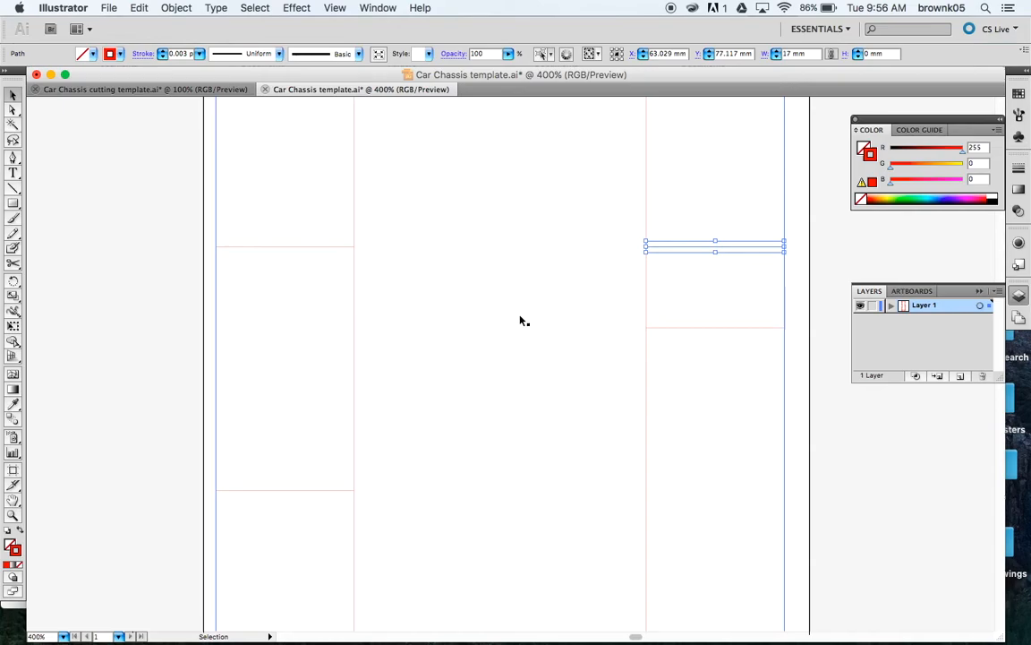
Step: Pull the right inner vertical's lower part down and make its upper piece 60 mm tall
scroll(524, 321, down, 1)
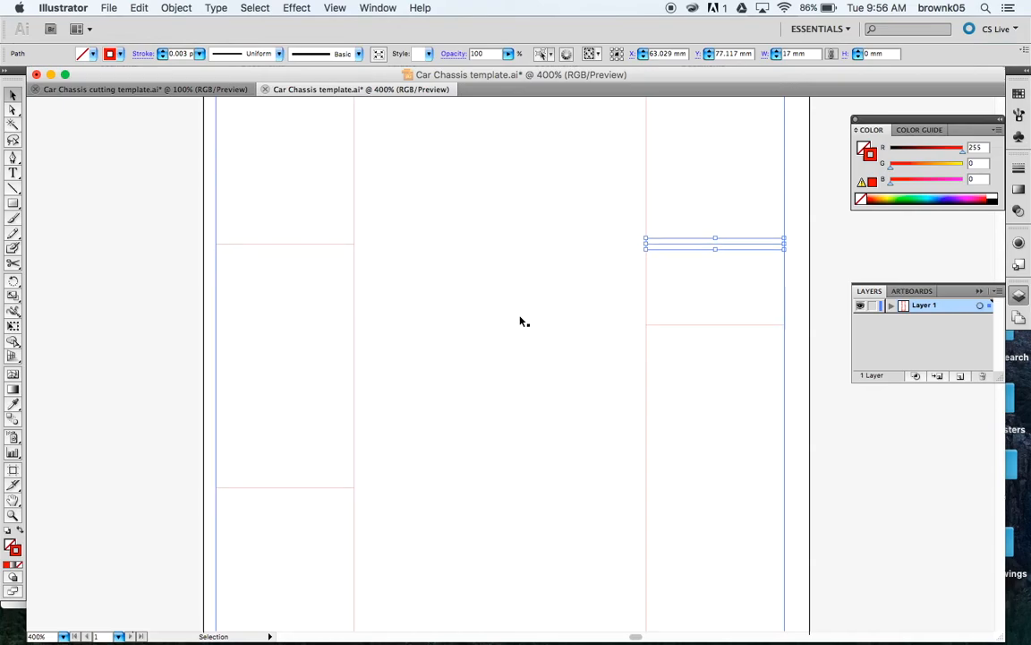
click(650, 284)
drag(647, 254, 645, 319)
click(646, 240)
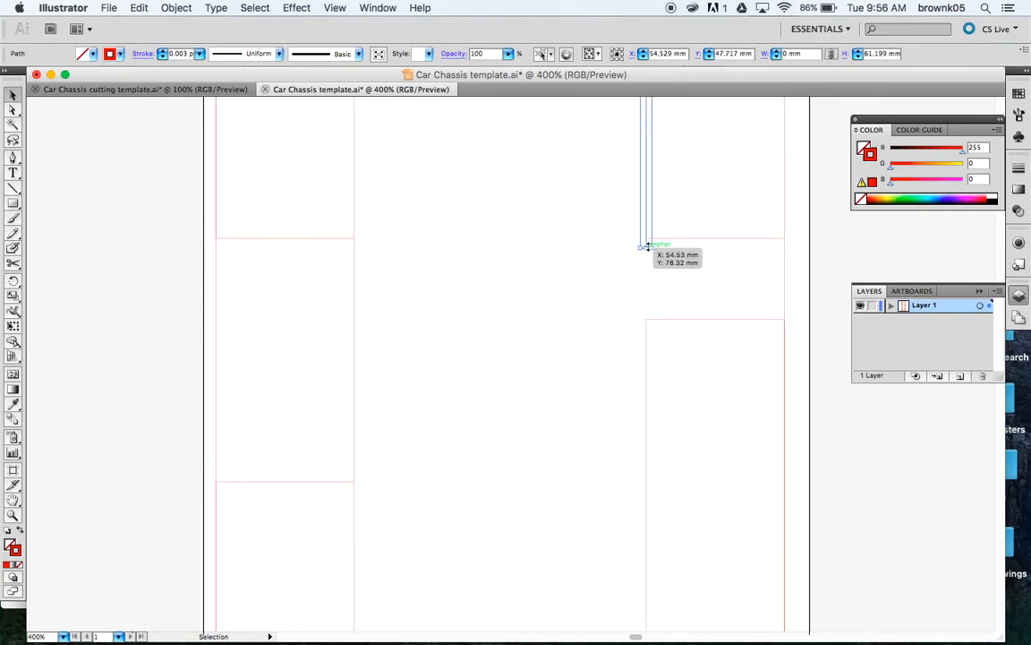
drag(646, 240, 645, 238)
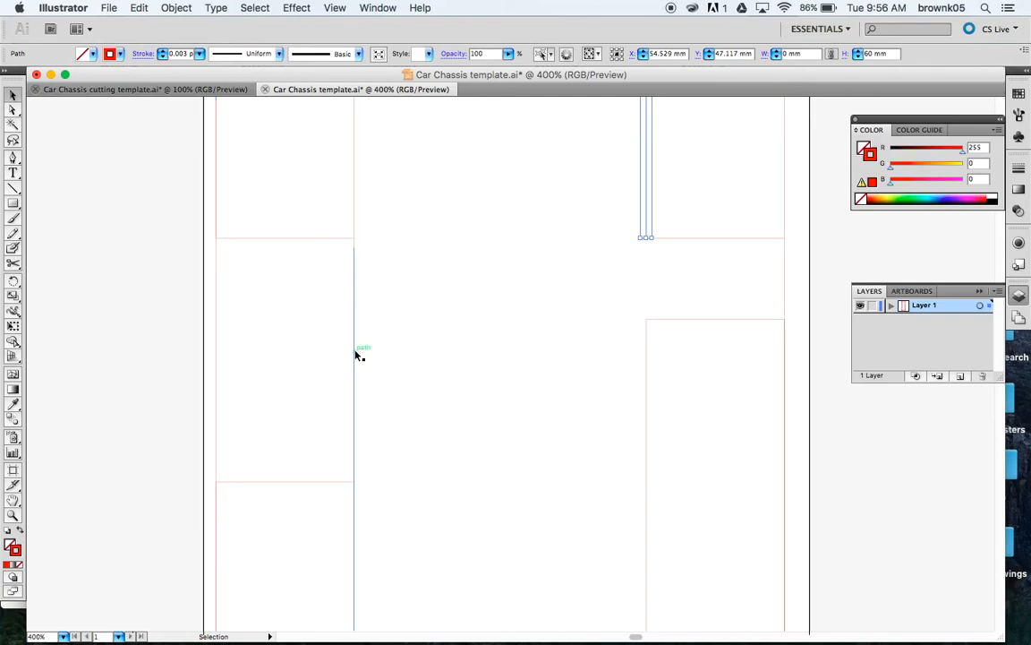
Step: Move the left inner vertical's lower part to the lower line and make its upper piece 60 mm tall
click(348, 274)
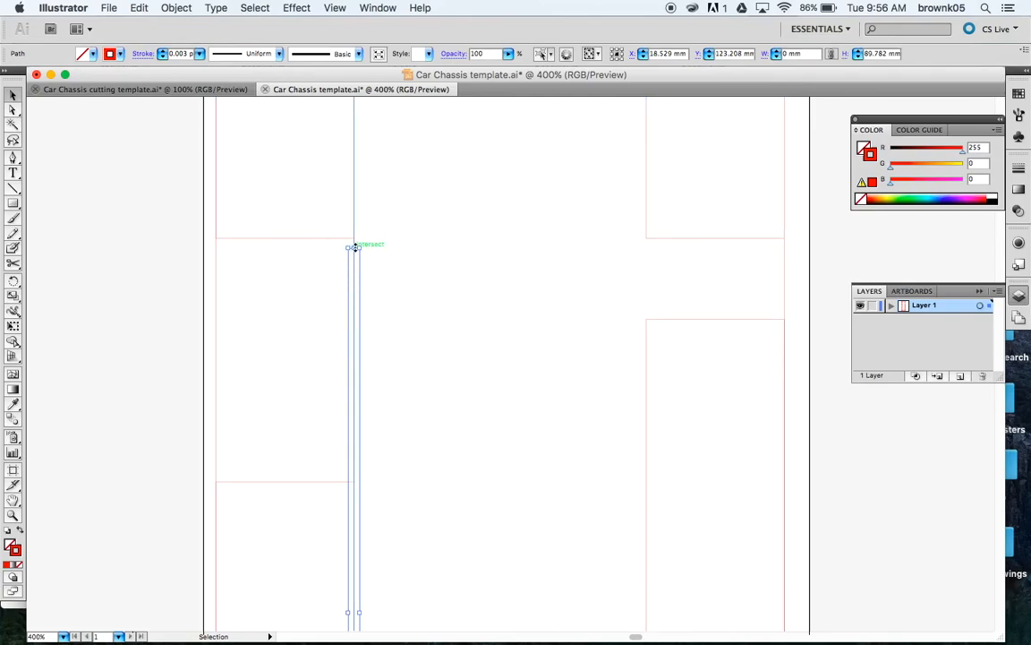
drag(354, 247, 355, 482)
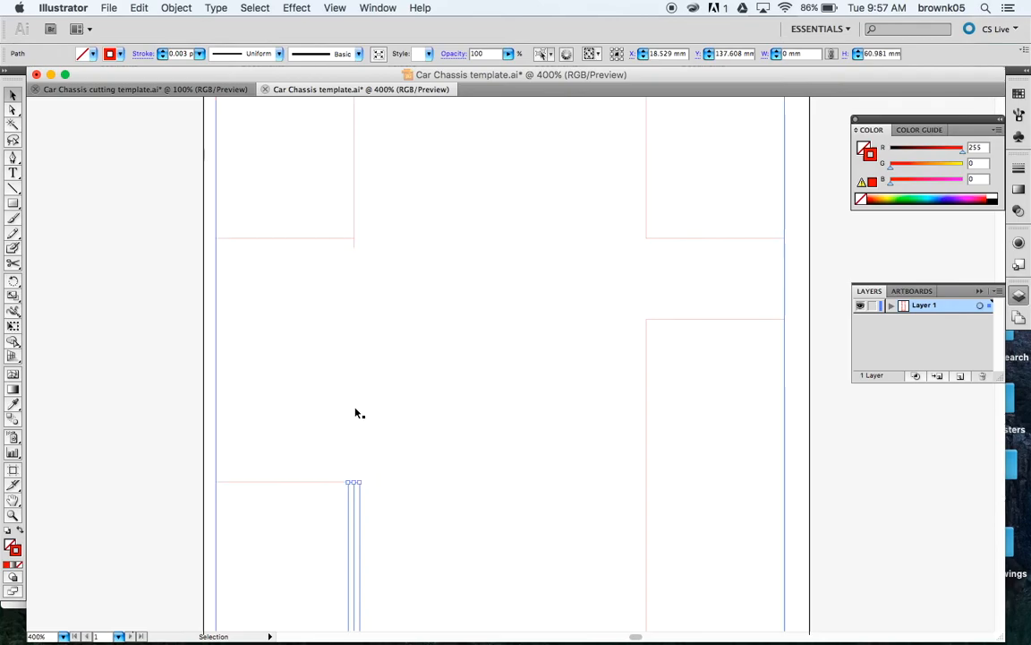
click(354, 246)
drag(354, 247, 354, 237)
click(631, 290)
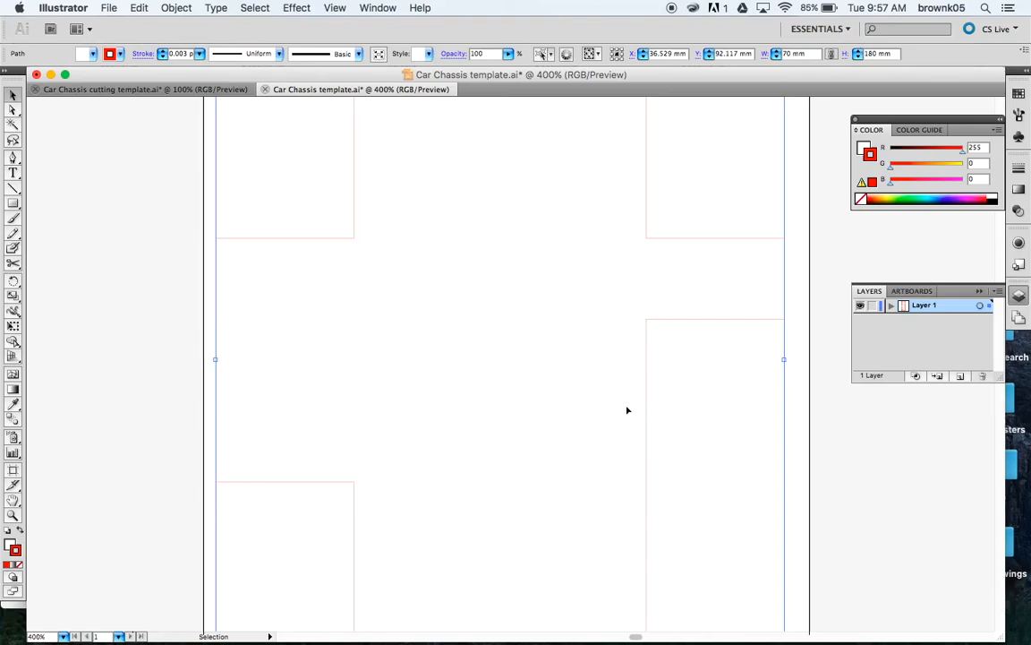
scroll(594, 426, down, 1)
scroll(594, 426, down, 3)
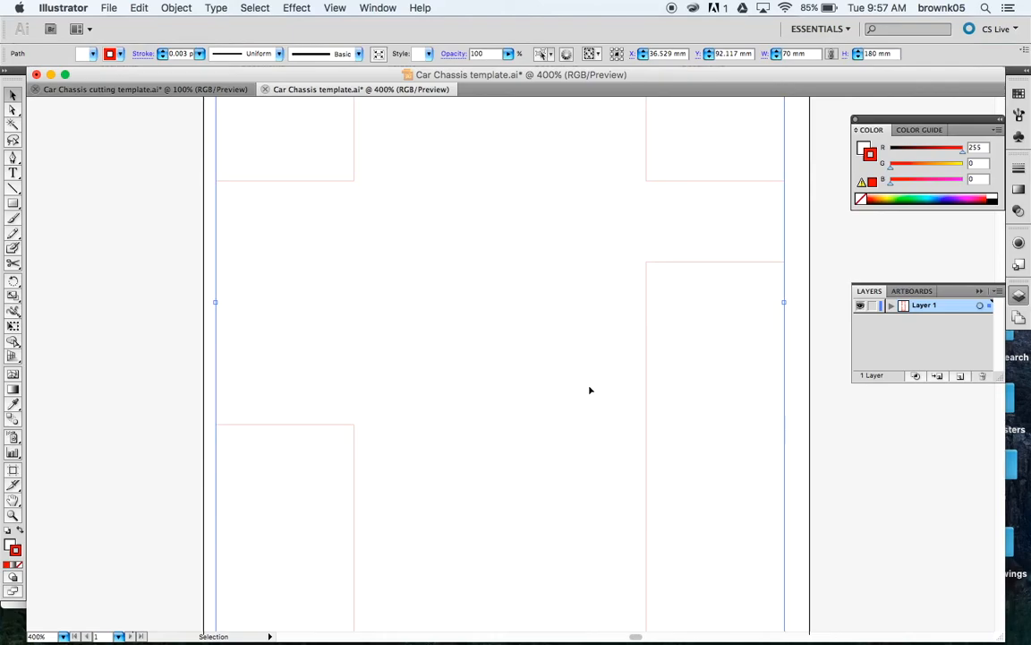
scroll(597, 382, down, 5)
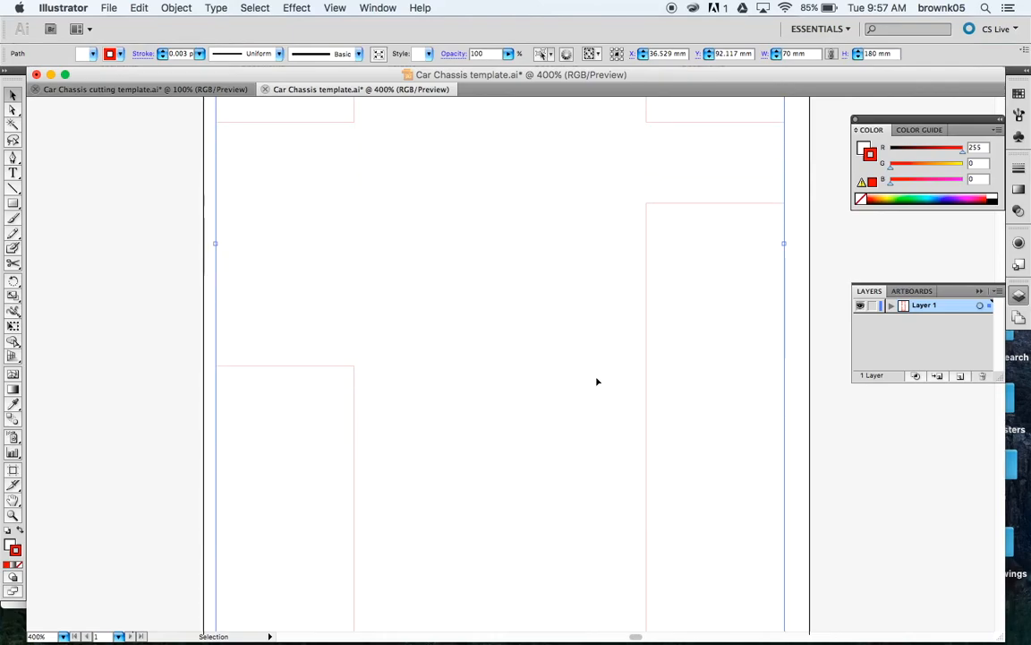
scroll(597, 381, down, 10)
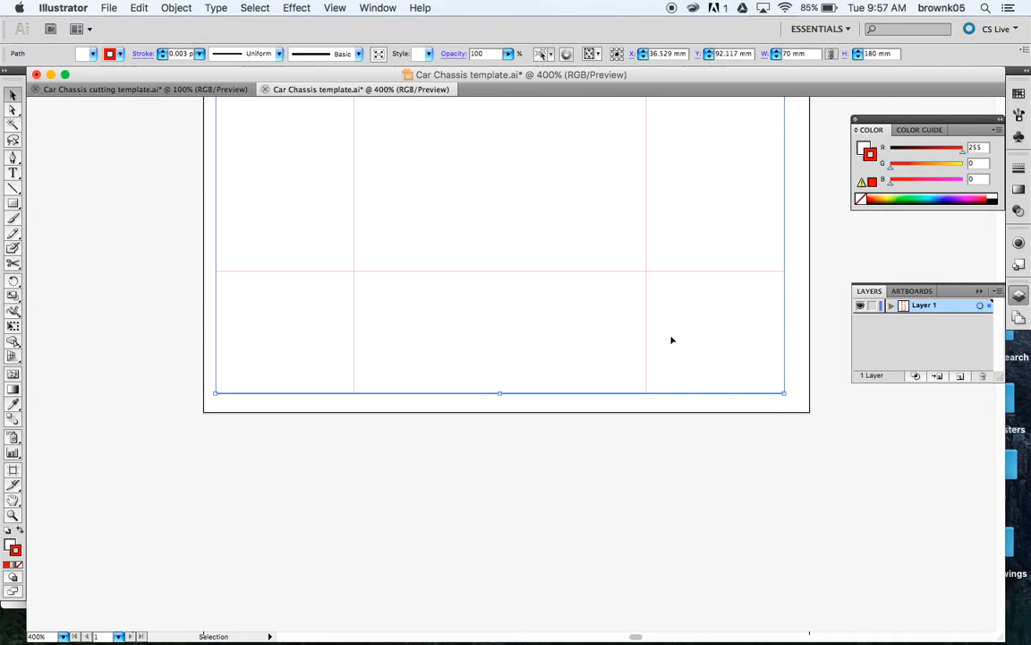
Step: Delete the narrow bottom-right vertical piece and the lower-left vertical piece
click(648, 336)
key(Delete)
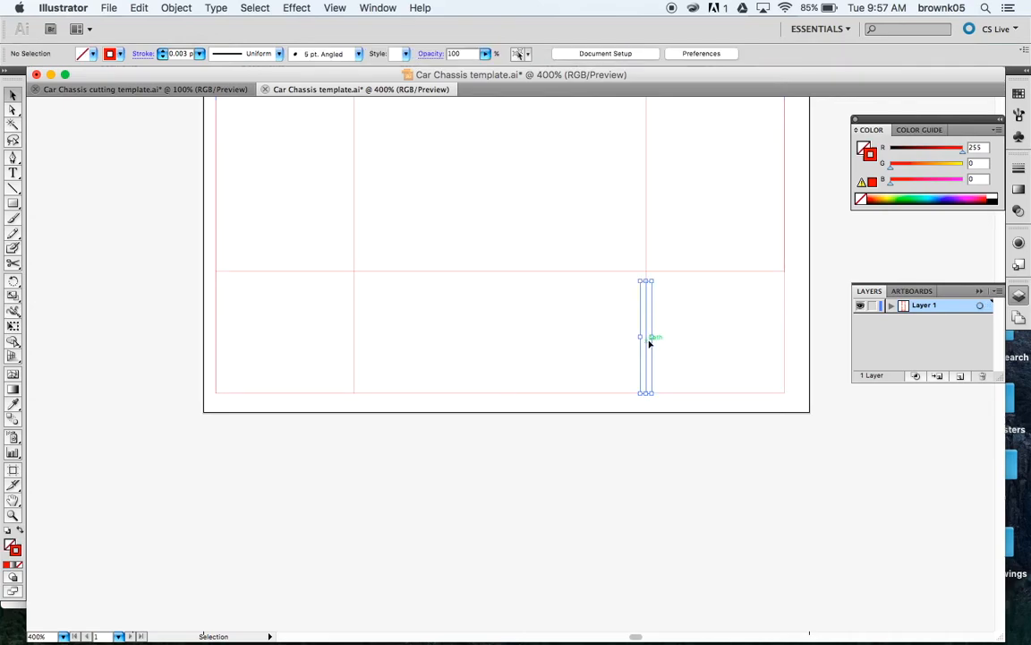
click(355, 359)
key(Delete)
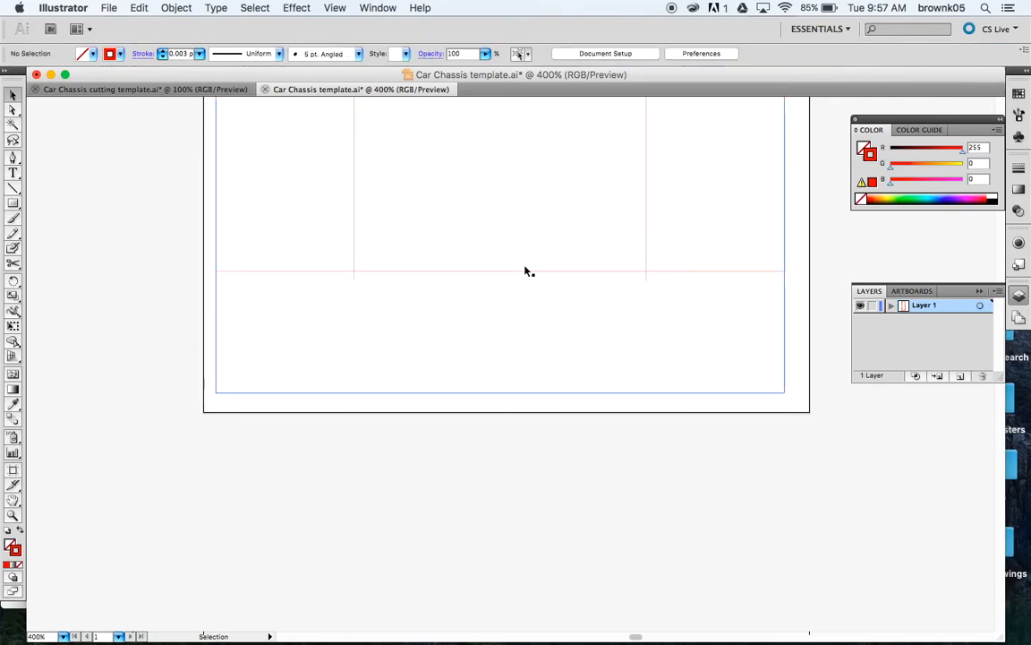
Step: Cut the bottom horizontal line at both verticals and delete its middle stretch
click(14, 262)
click(358, 272)
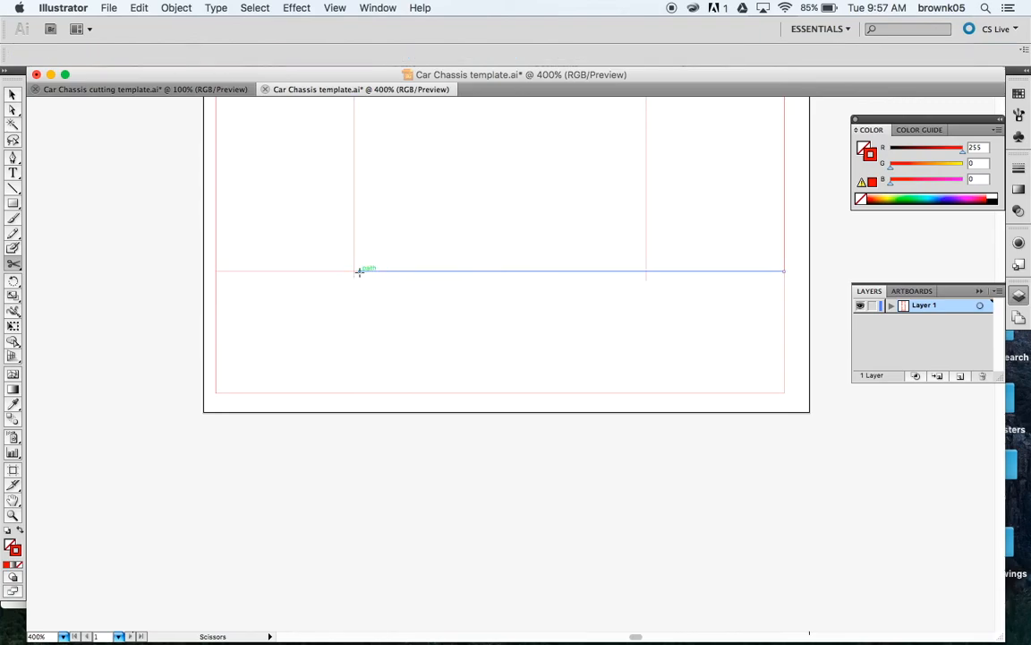
click(638, 269)
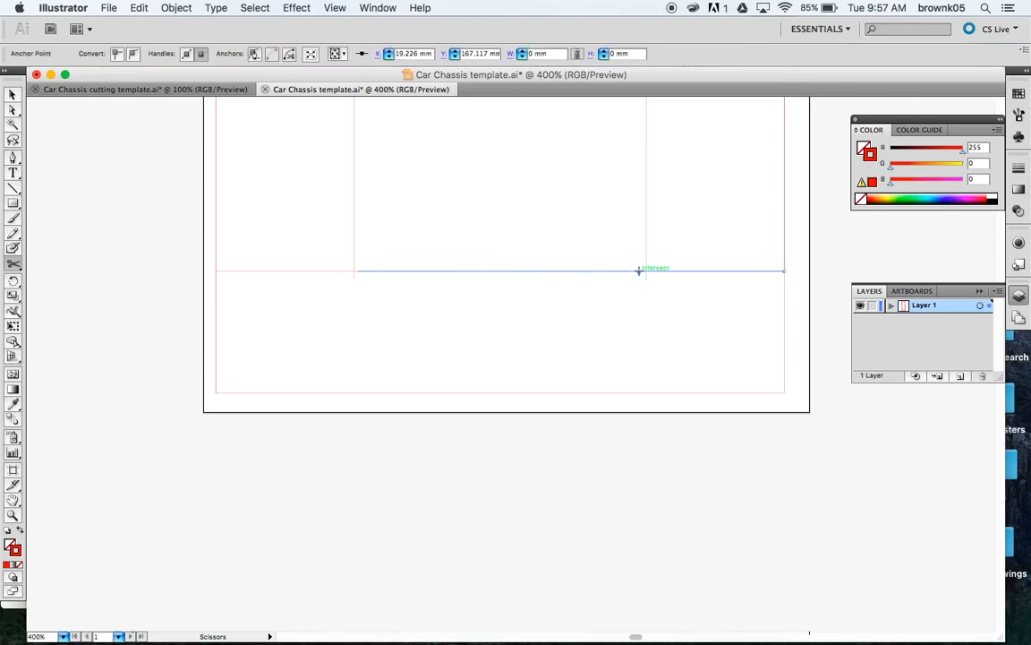
click(12, 94)
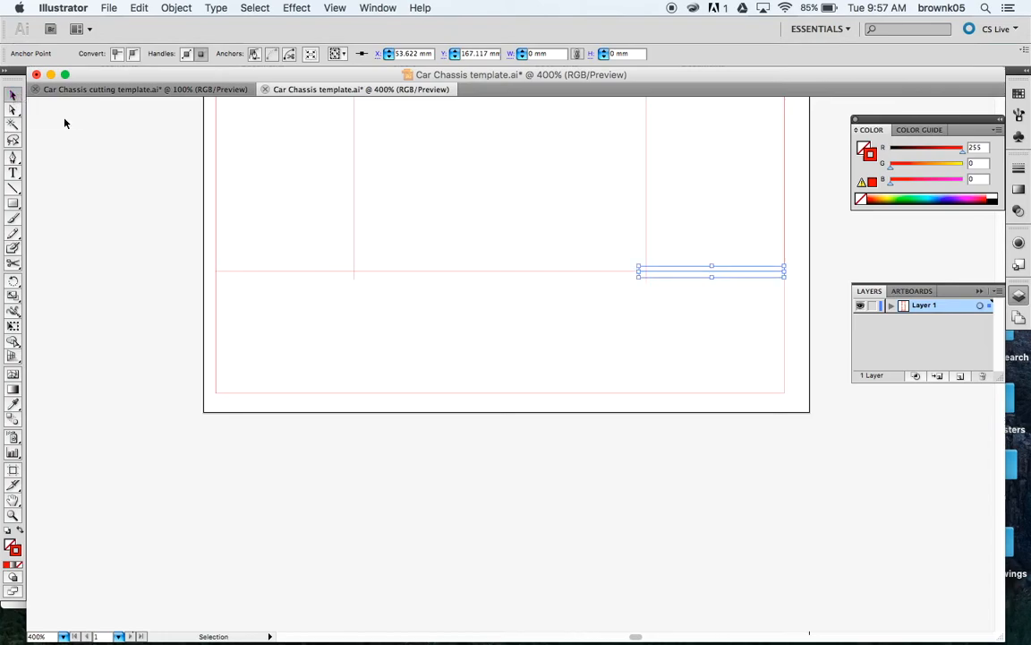
click(440, 271)
key(Delete)
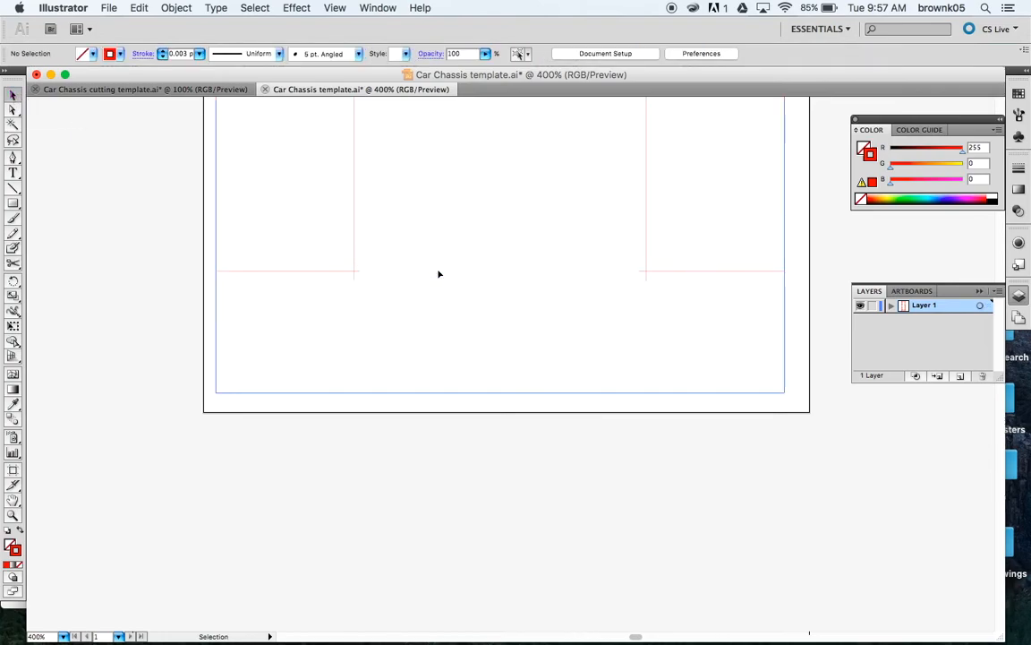
Step: Align the left stub's end to the guide and the right stub's end to the box edge
click(360, 274)
drag(360, 276, 354, 271)
click(356, 280)
click(355, 277)
click(646, 272)
drag(642, 274, 645, 271)
Step: Delete the leftover right vertical lines and zoom out
click(646, 287)
click(647, 281)
key(Delete)
click(643, 301)
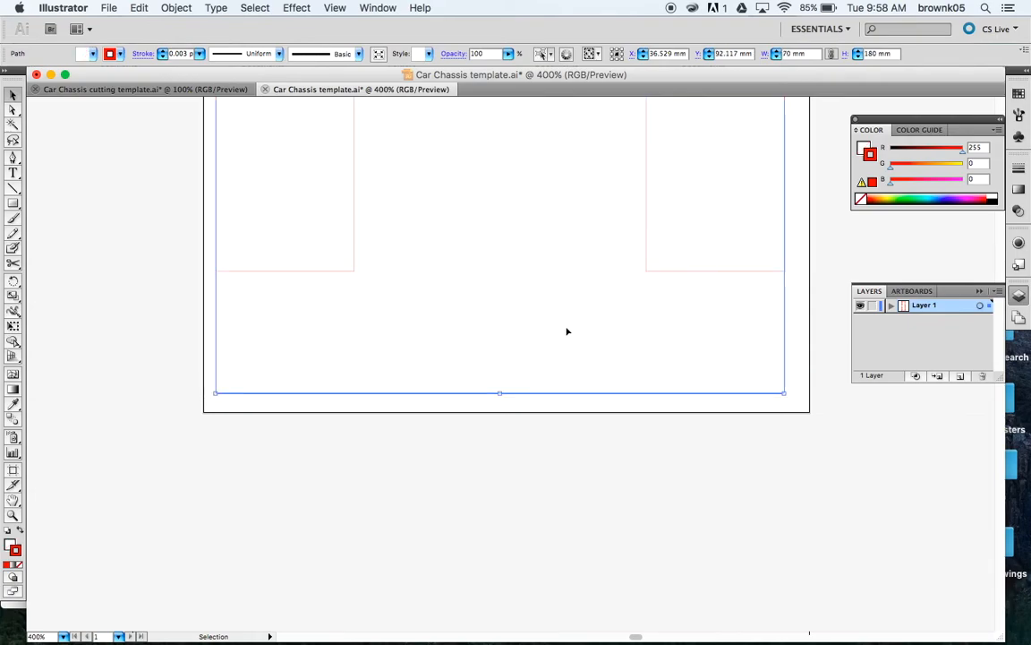
key(super+minus)
key(super+minus)
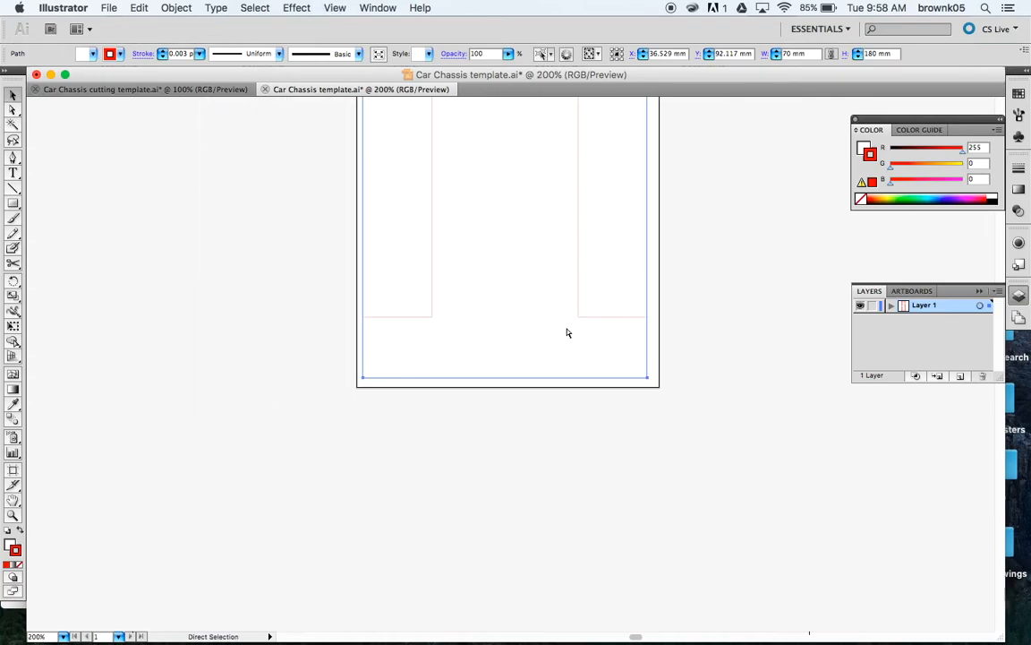
Step: Zoom out to actual size and inspect the lower-right and lower-left boxes
scroll(567, 332, up, 5)
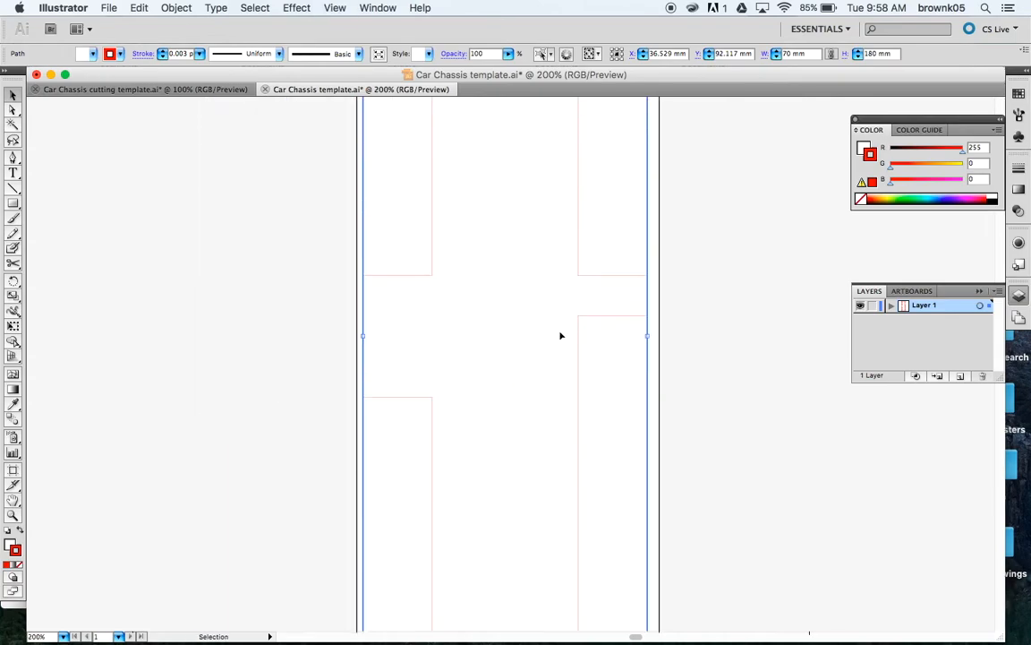
key(super+minus)
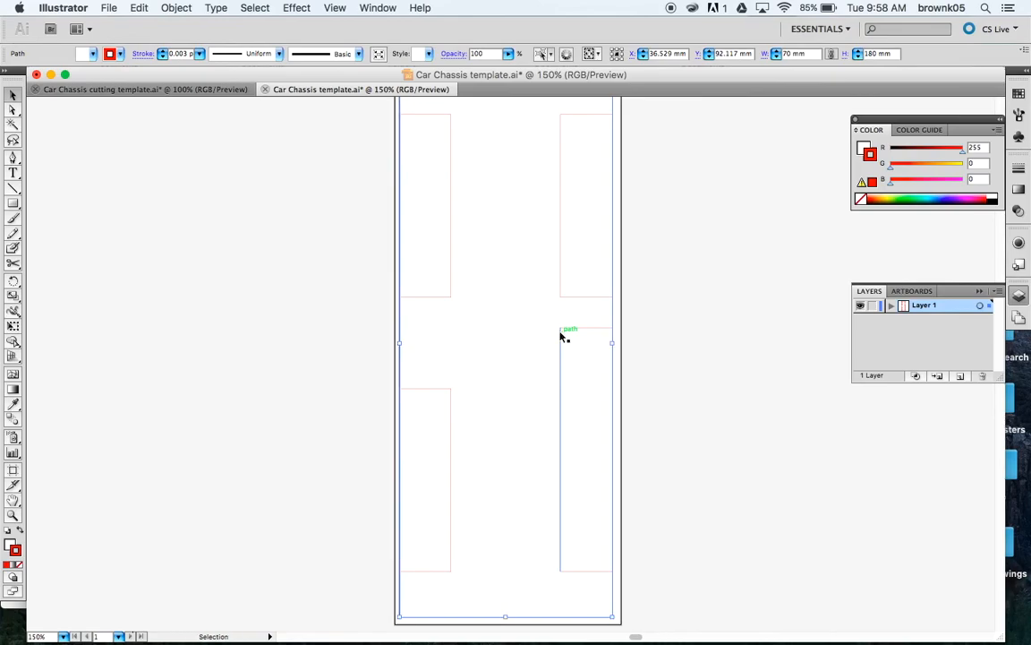
key(super+minus)
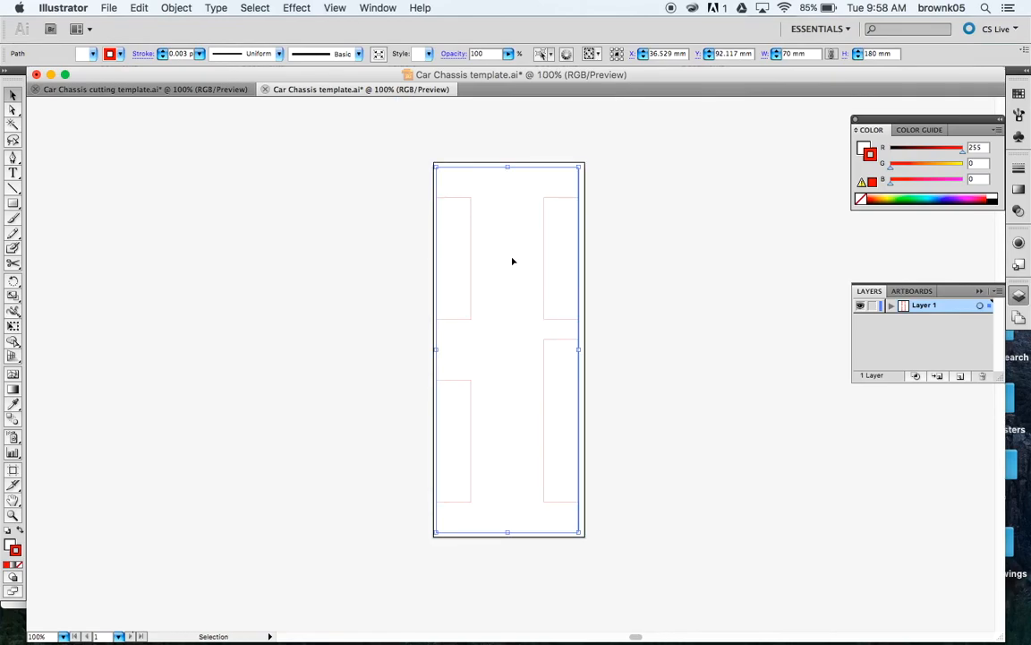
click(634, 245)
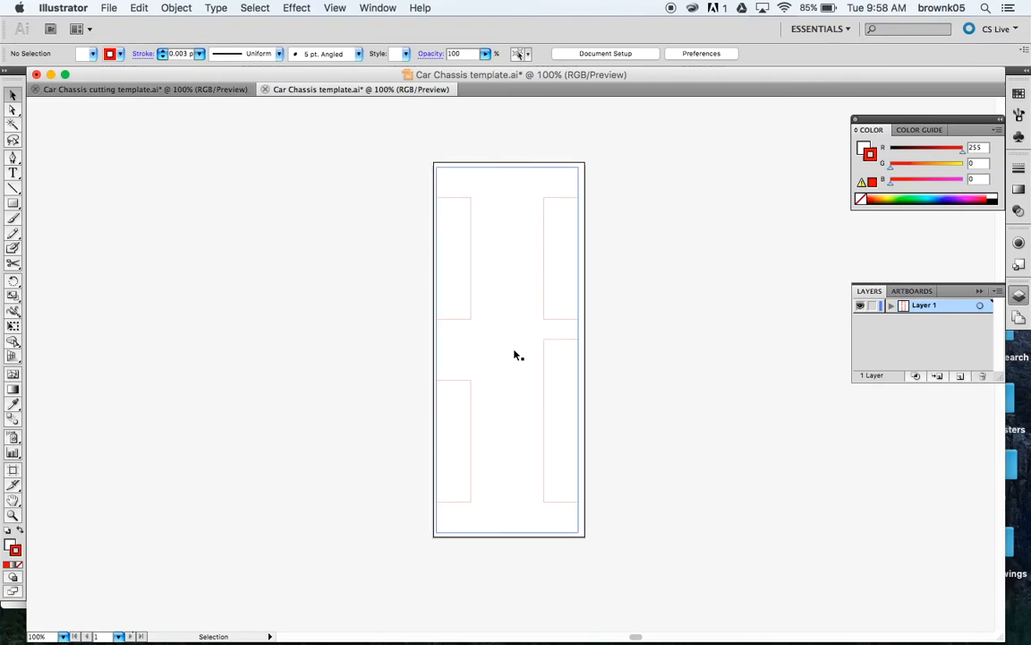
click(581, 379)
click(669, 386)
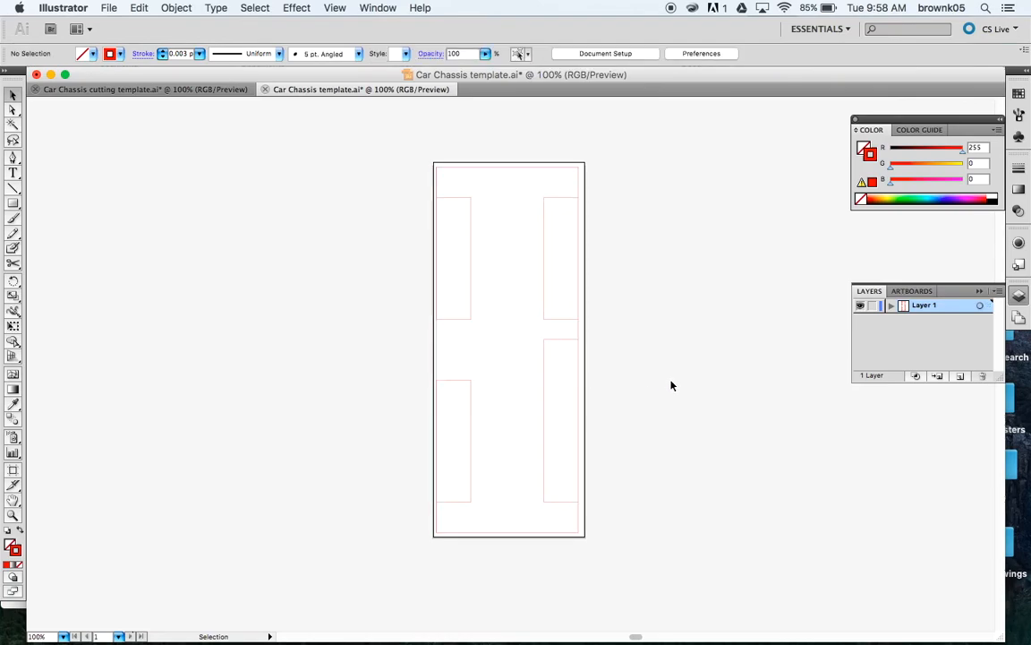
click(438, 418)
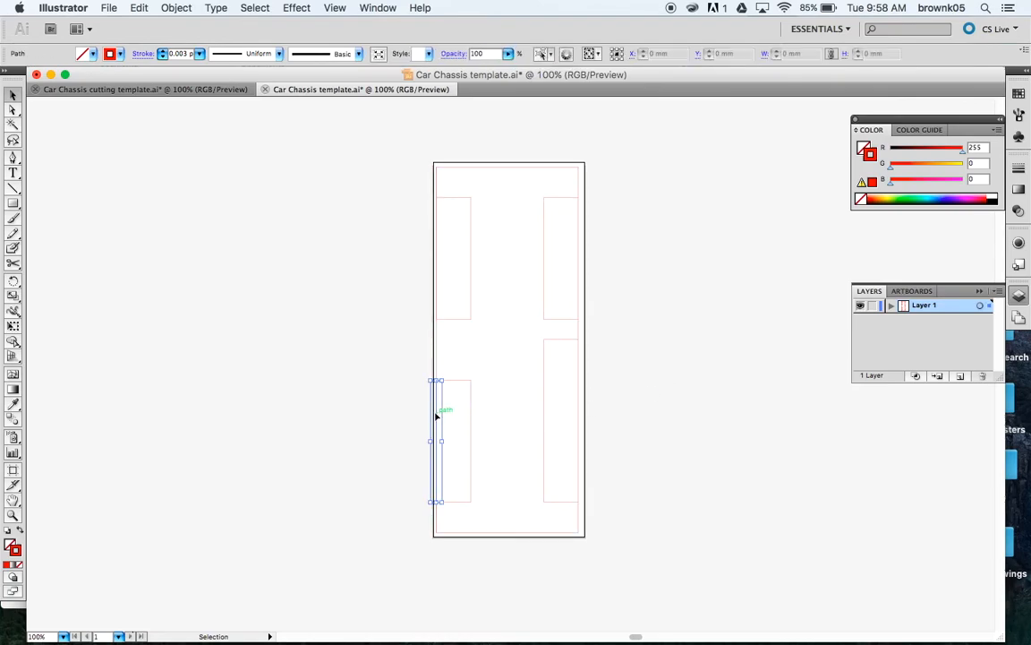
click(495, 419)
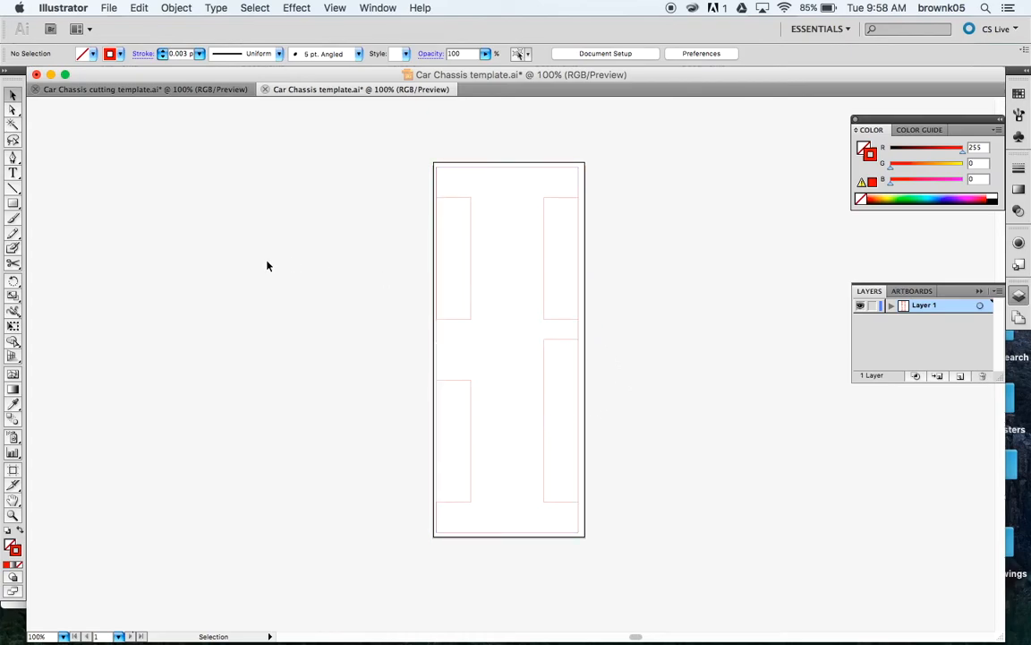
Step: Draw Arc Tool curves at the top-left and top-right corners, then reshape the top-right curve
click(16, 188)
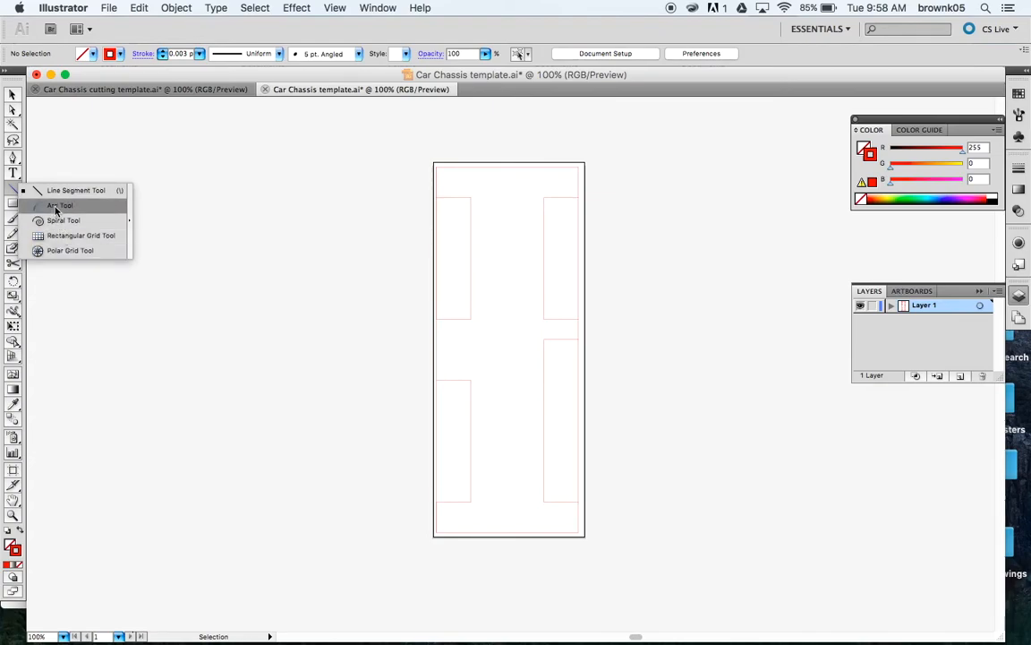
click(55, 207)
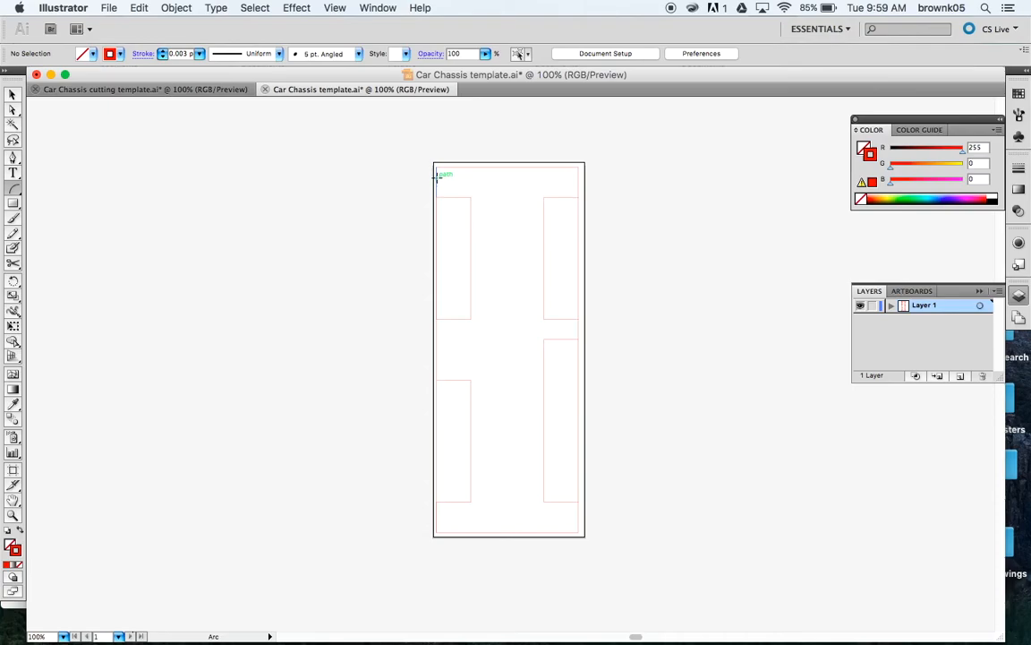
drag(436, 180, 471, 166)
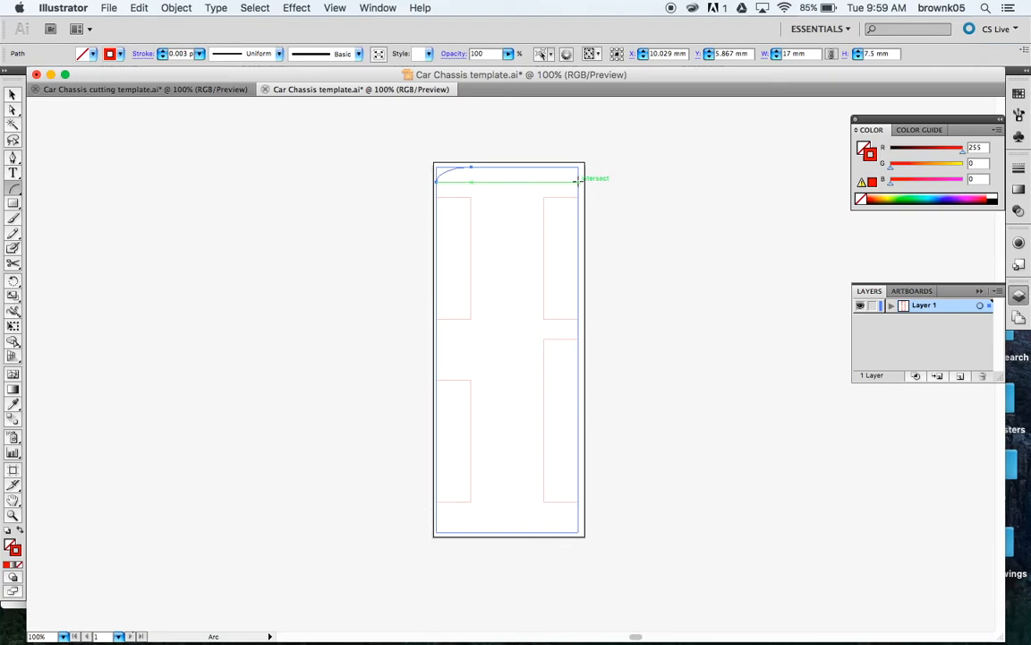
drag(577, 180, 544, 167)
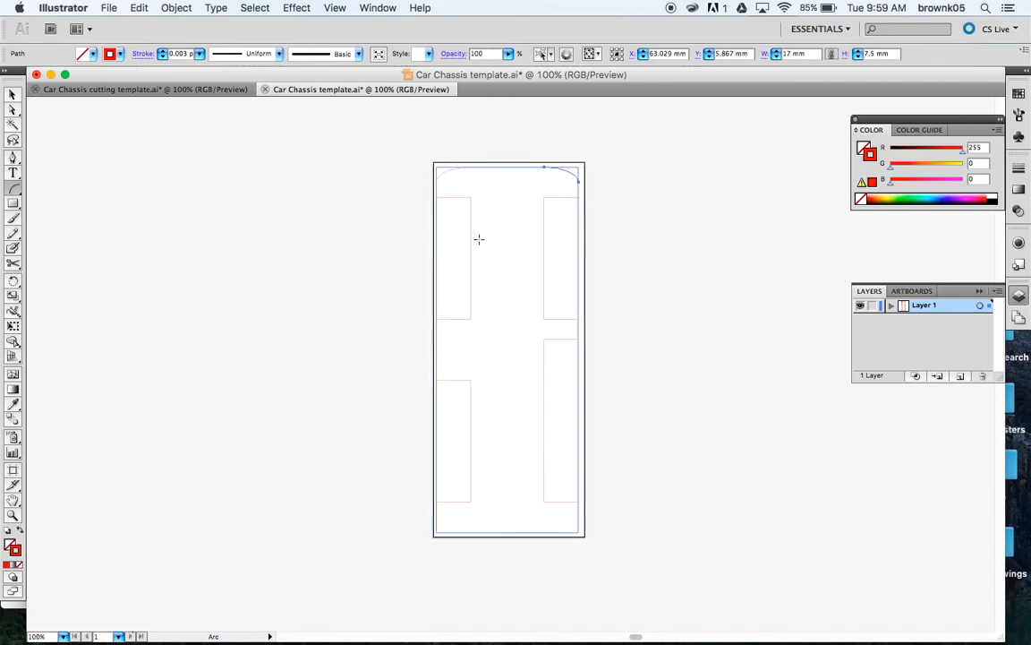
drag(436, 380, 468, 381)
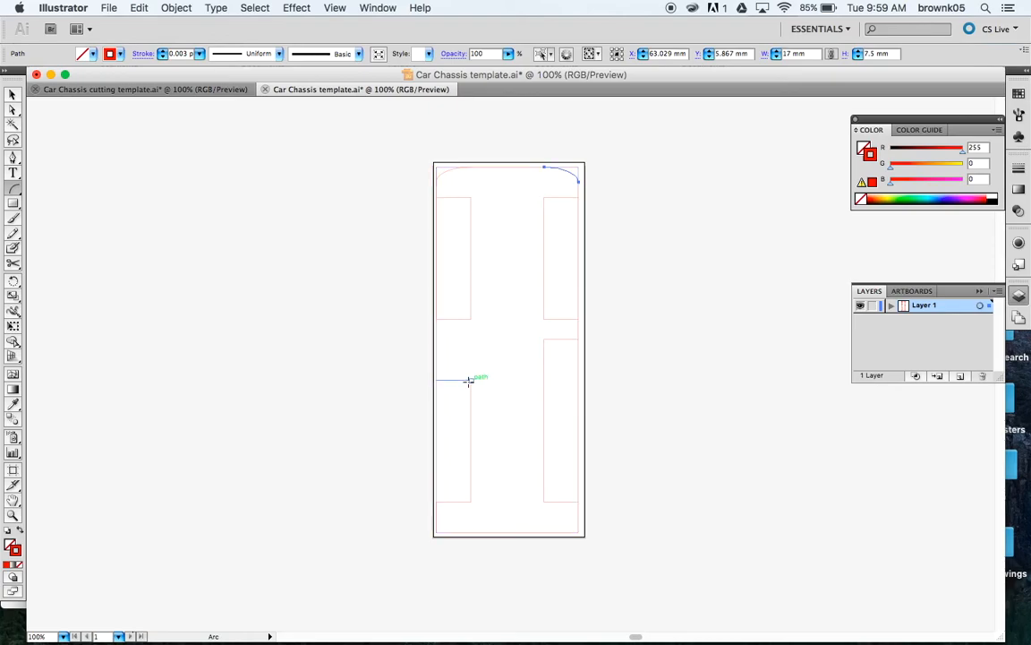
click(12, 95)
click(212, 213)
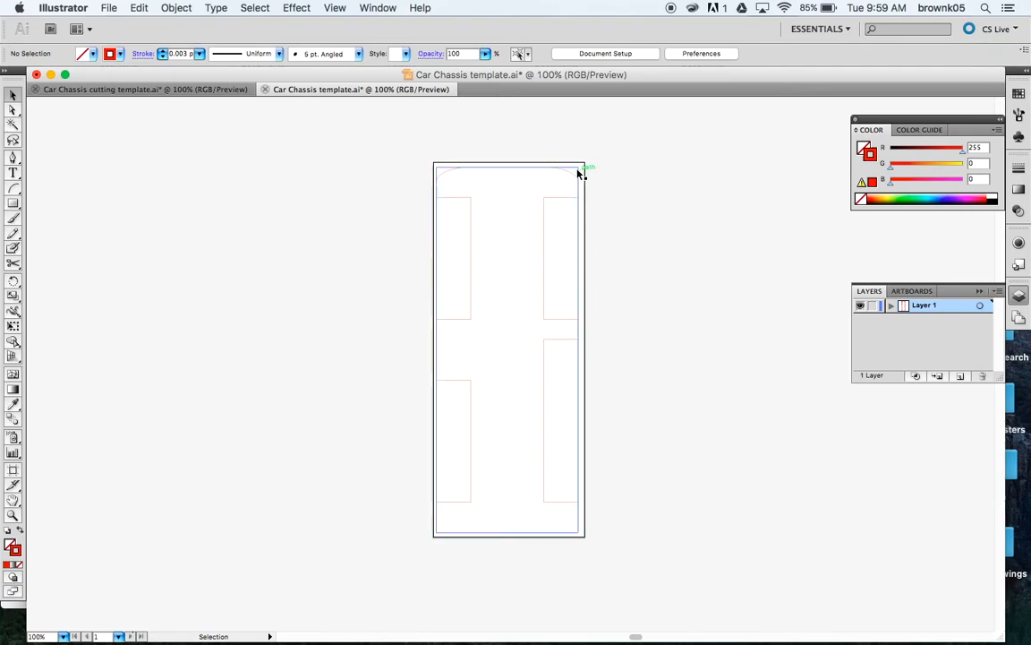
drag(573, 172, 580, 182)
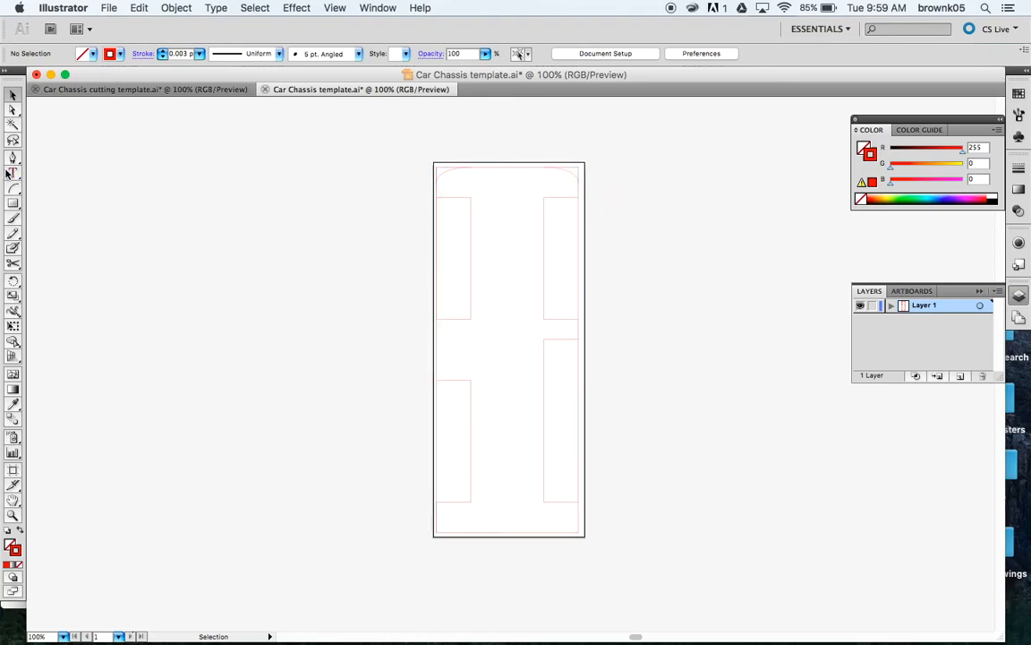
Step: Draw three connected line strokes forming a zigzag along the chassis bottom edge
drag(13, 189, 35, 178)
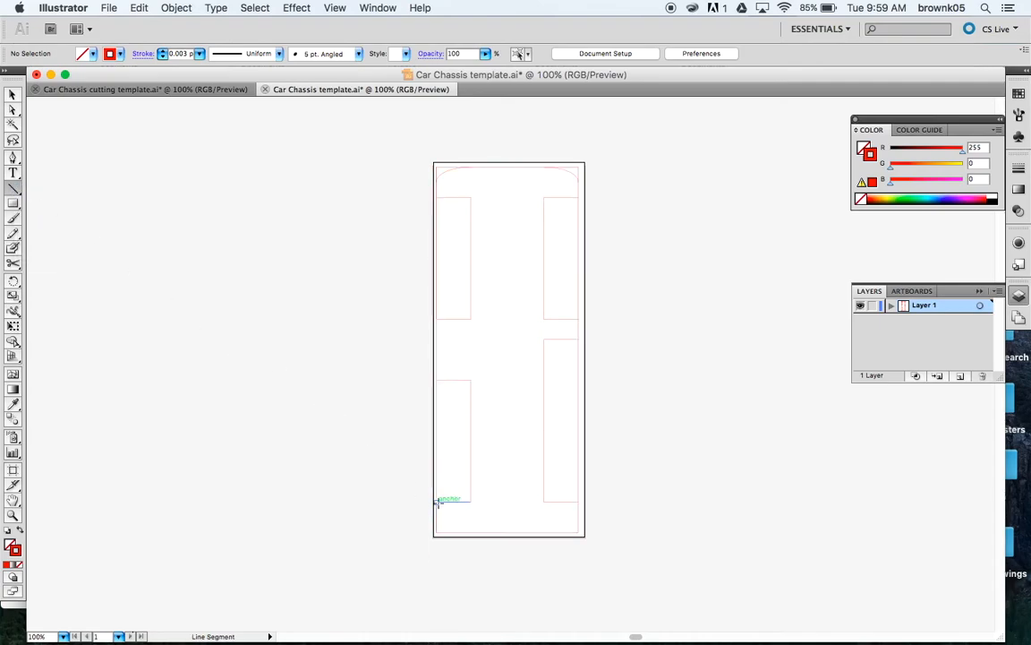
drag(437, 516, 509, 531)
drag(509, 531, 517, 515)
drag(518, 516, 578, 514)
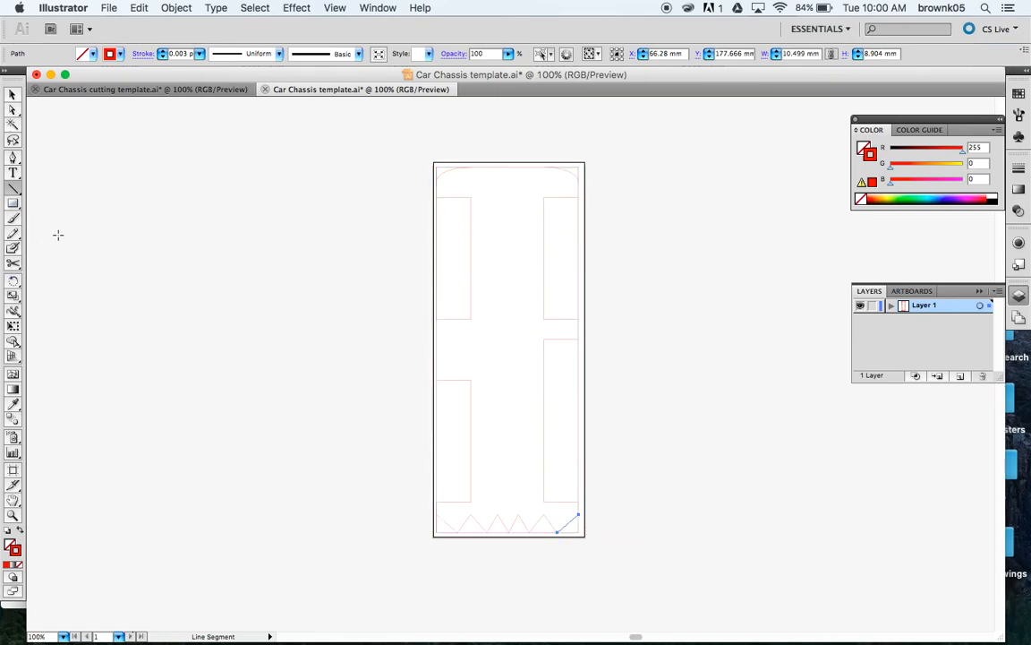
click(12, 174)
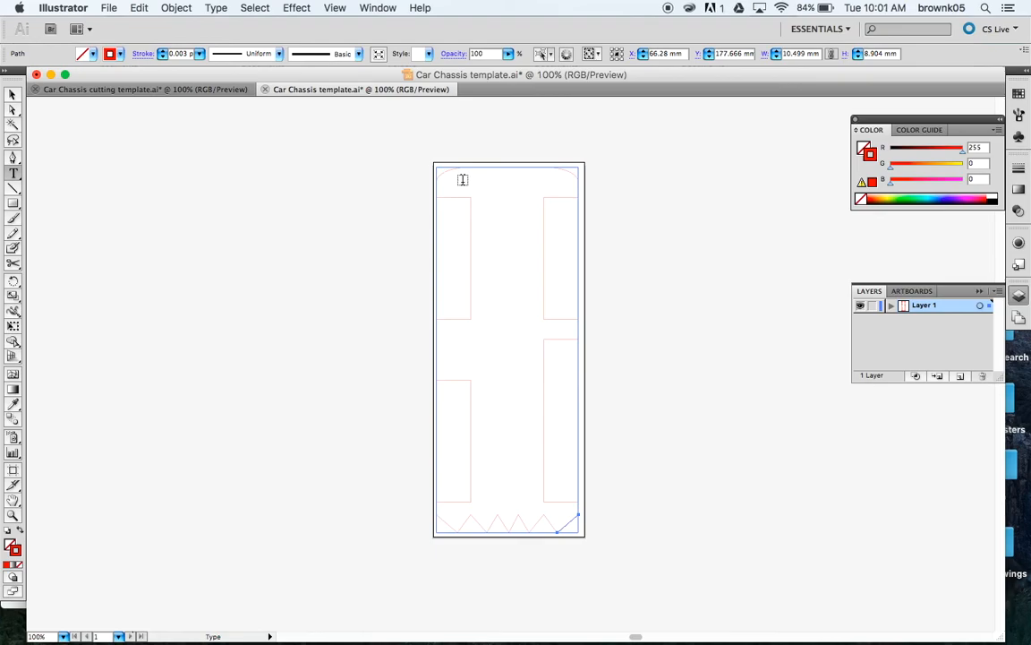
Step: Type the owner's name near the top, set it to 36 pt, and centre it below the rounded edge
click(465, 180)
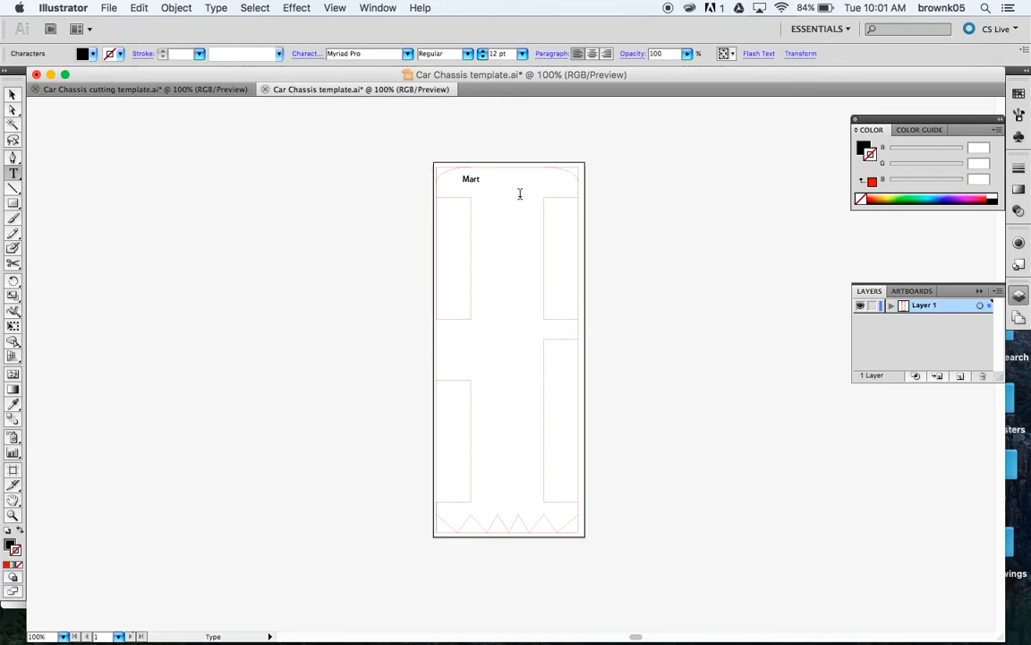
drag(489, 178, 463, 174)
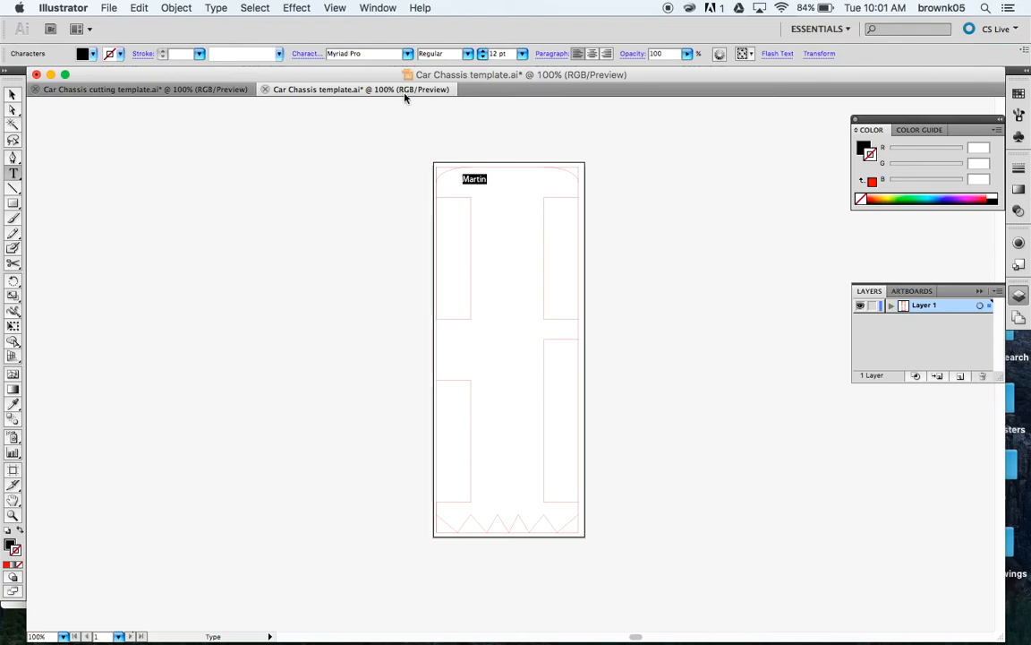
click(522, 54)
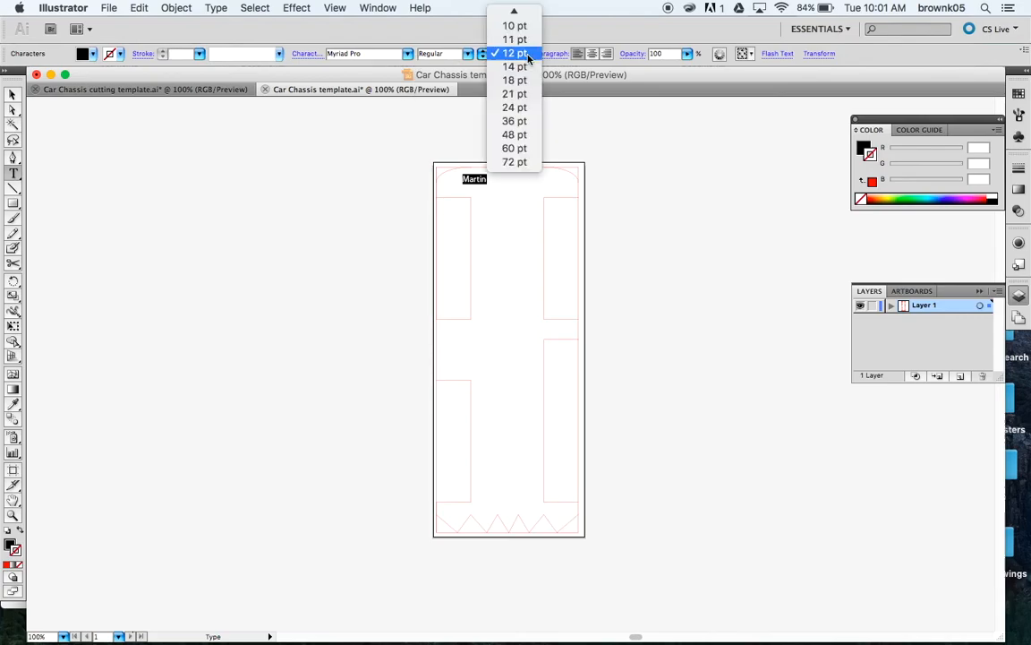
click(528, 123)
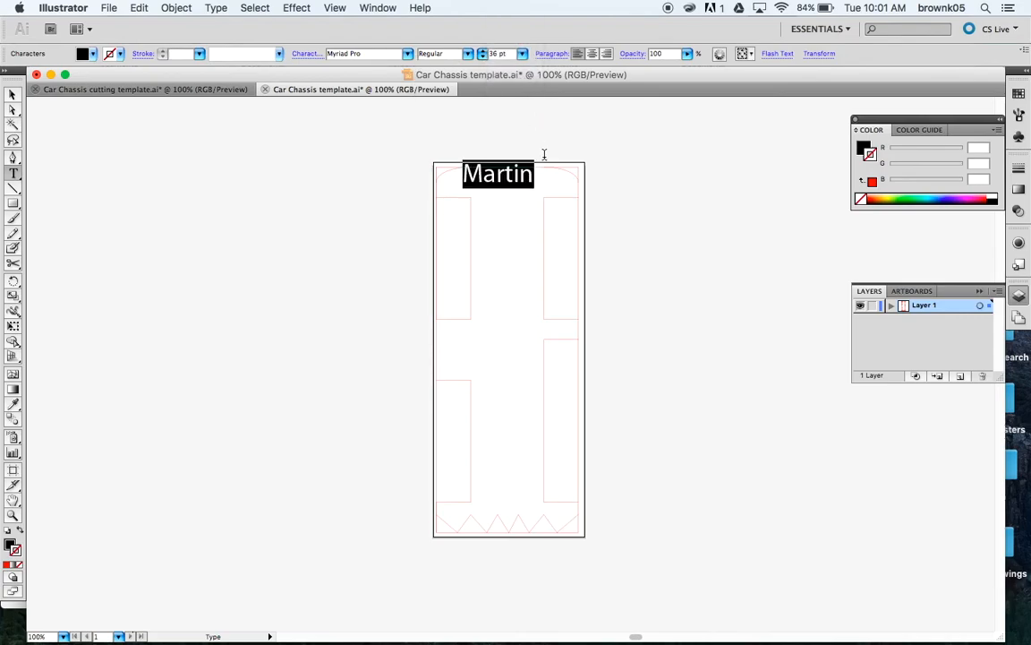
click(10, 93)
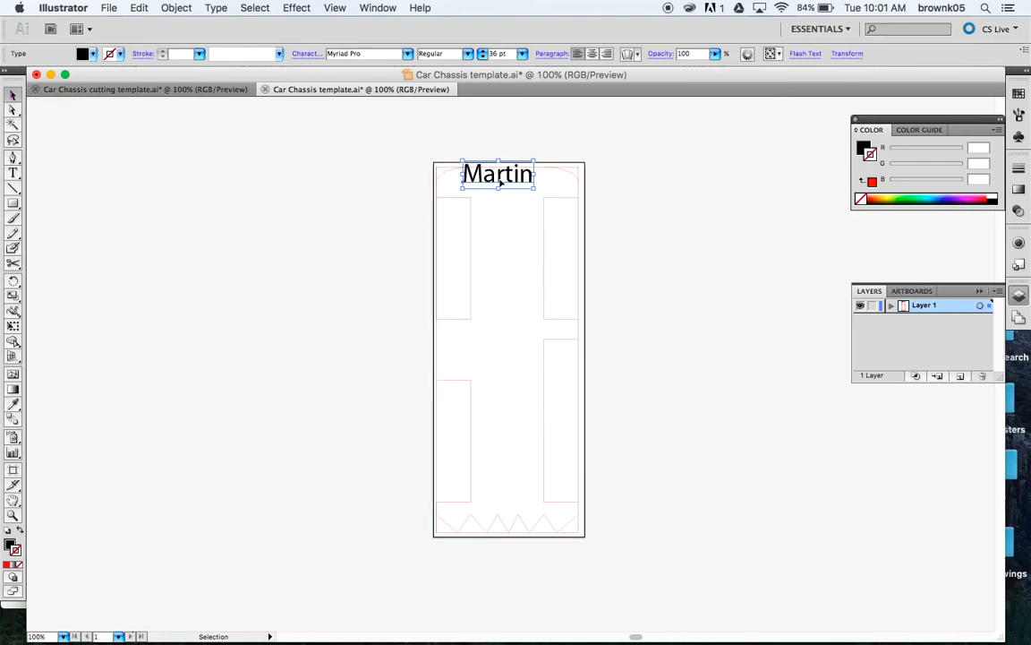
drag(501, 182, 509, 189)
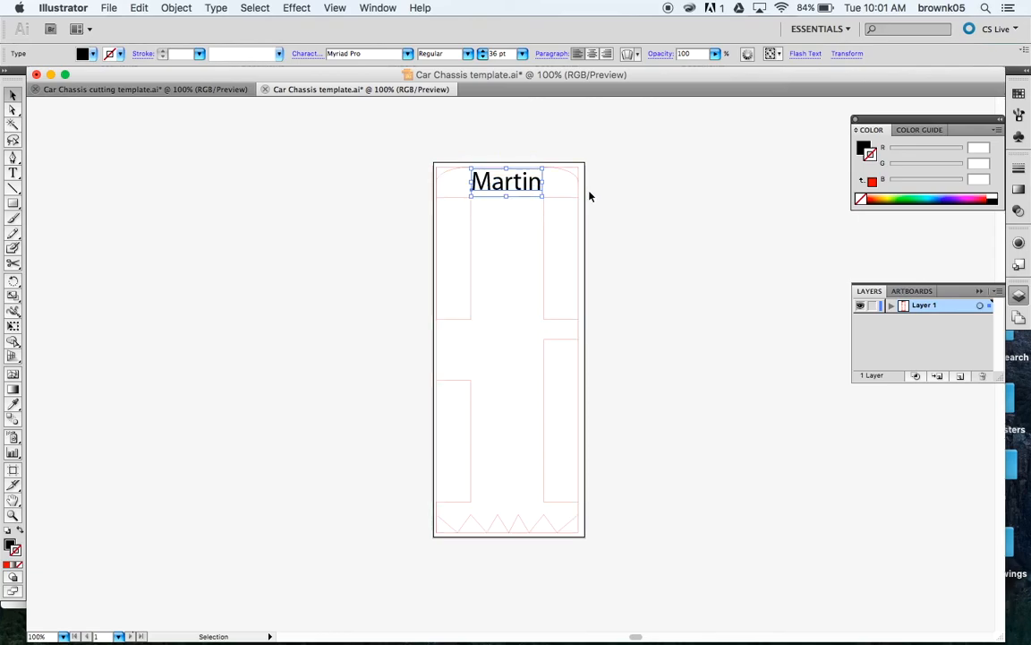
click(635, 202)
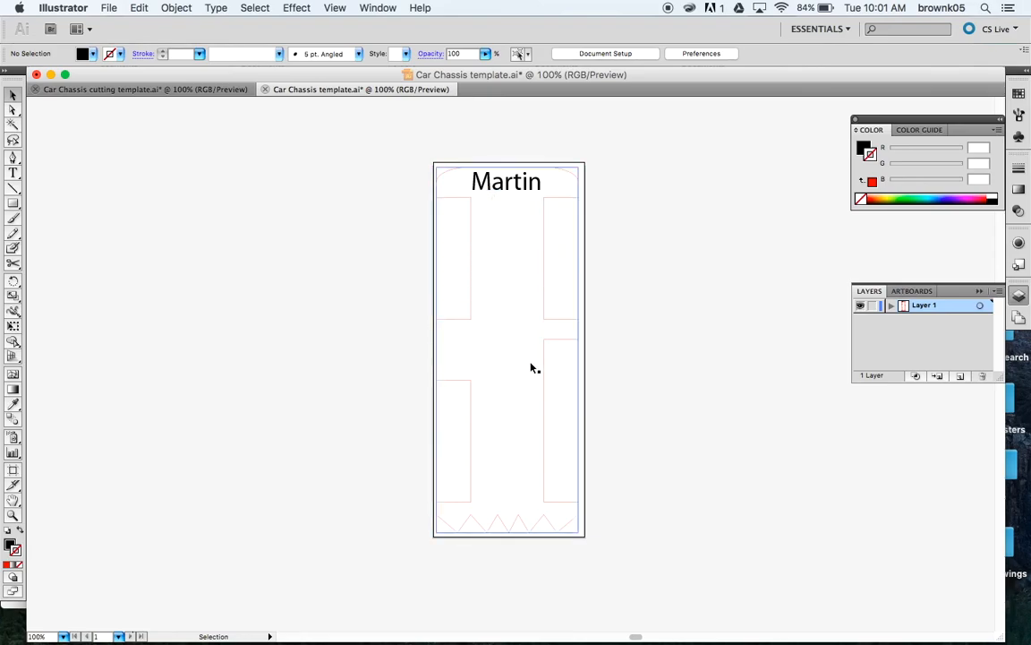
Step: Undo the 70 × 180 mm outline's shift to realign it with the artboard, then check the name's fill colour
click(501, 363)
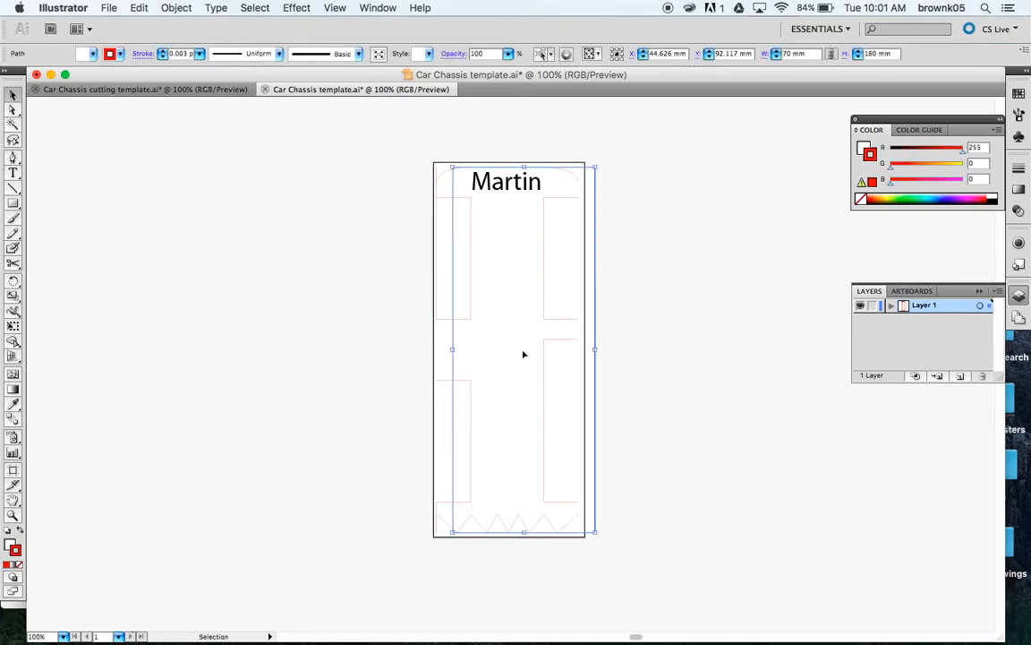
key(super+z)
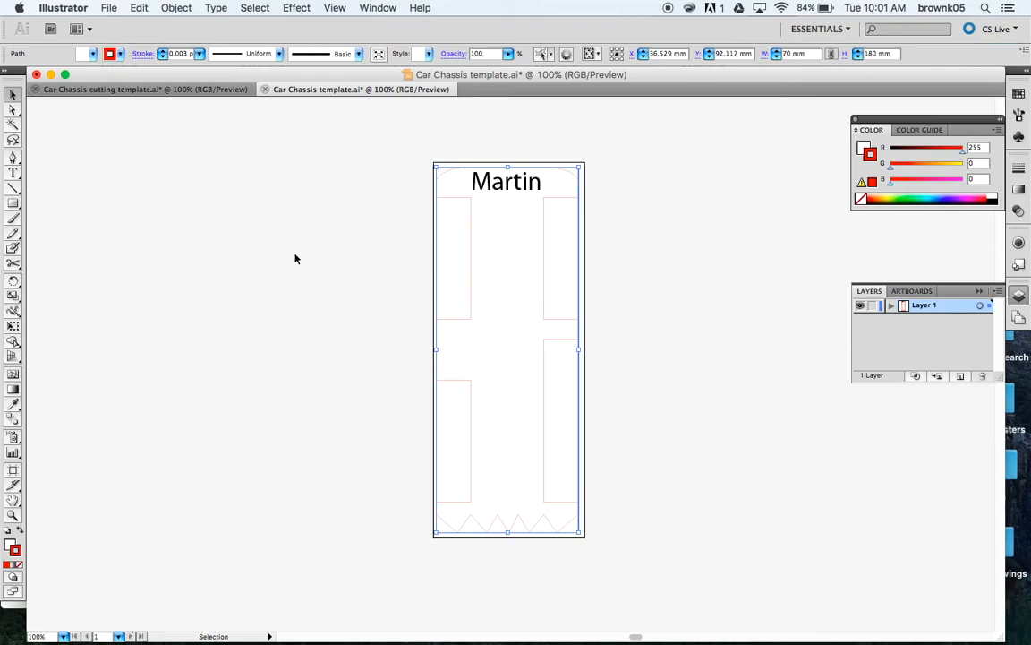
click(491, 189)
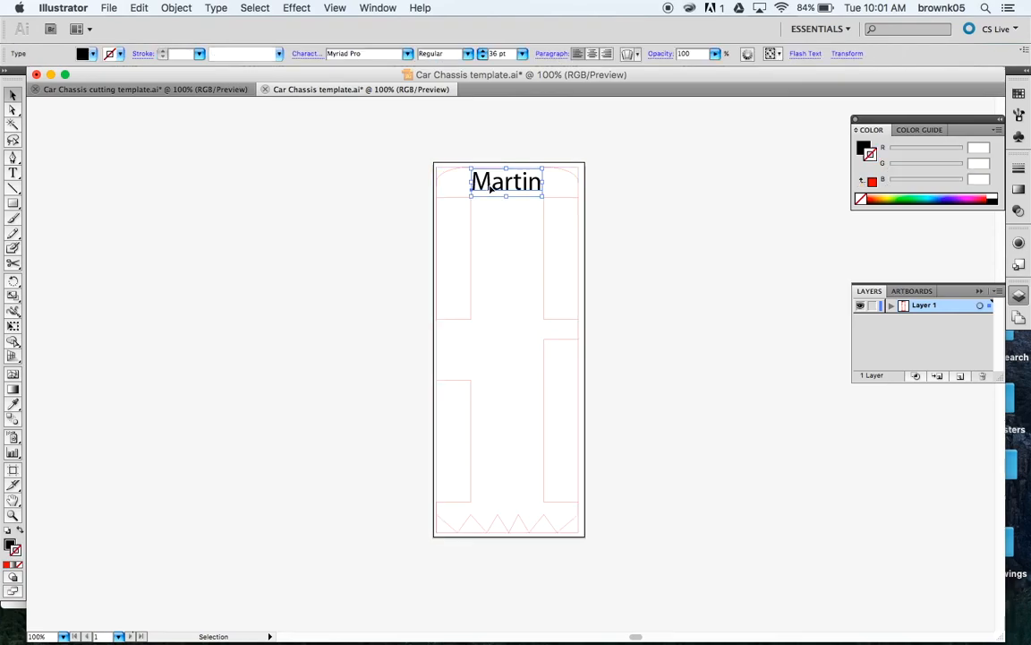
click(93, 56)
click(14, 192)
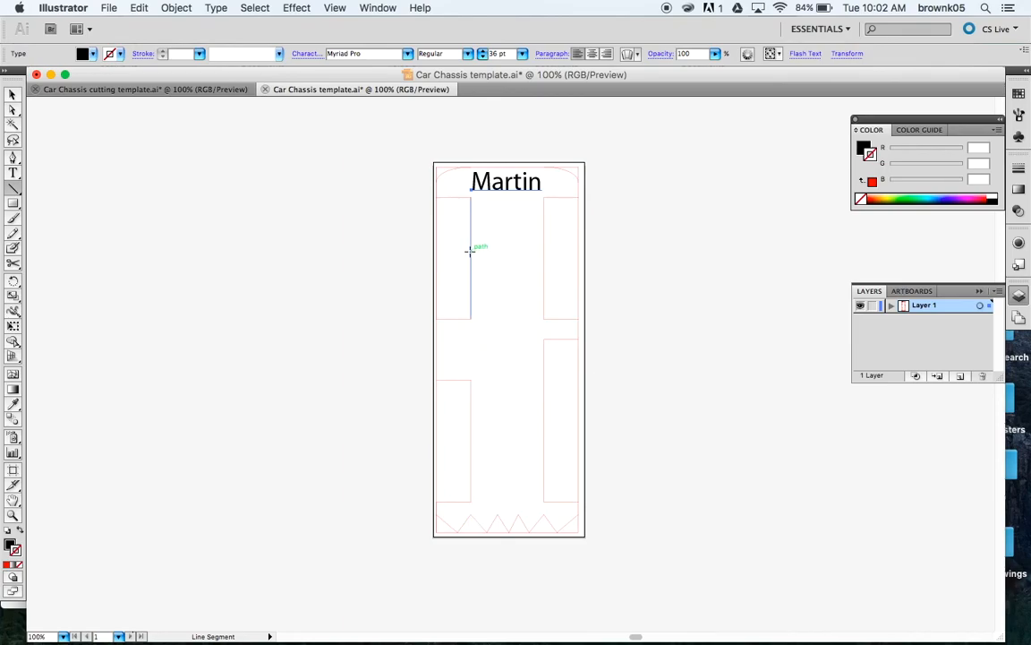
Step: Draw the upper and lower 36 mm horizontal crossbars between the left and right panels
drag(471, 258, 544, 259)
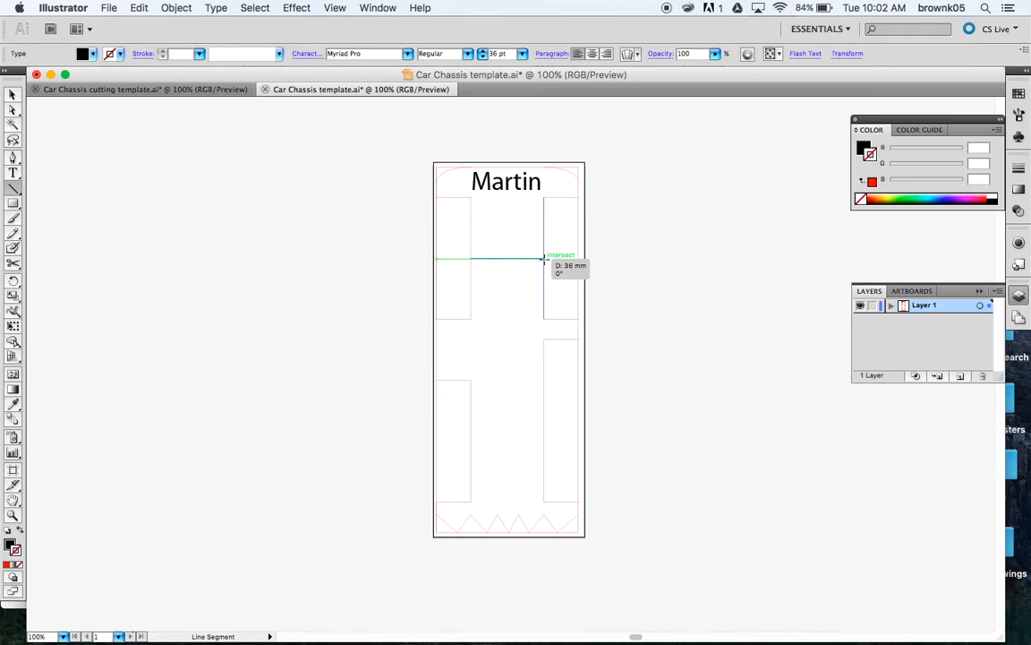
drag(543, 259, 543, 258)
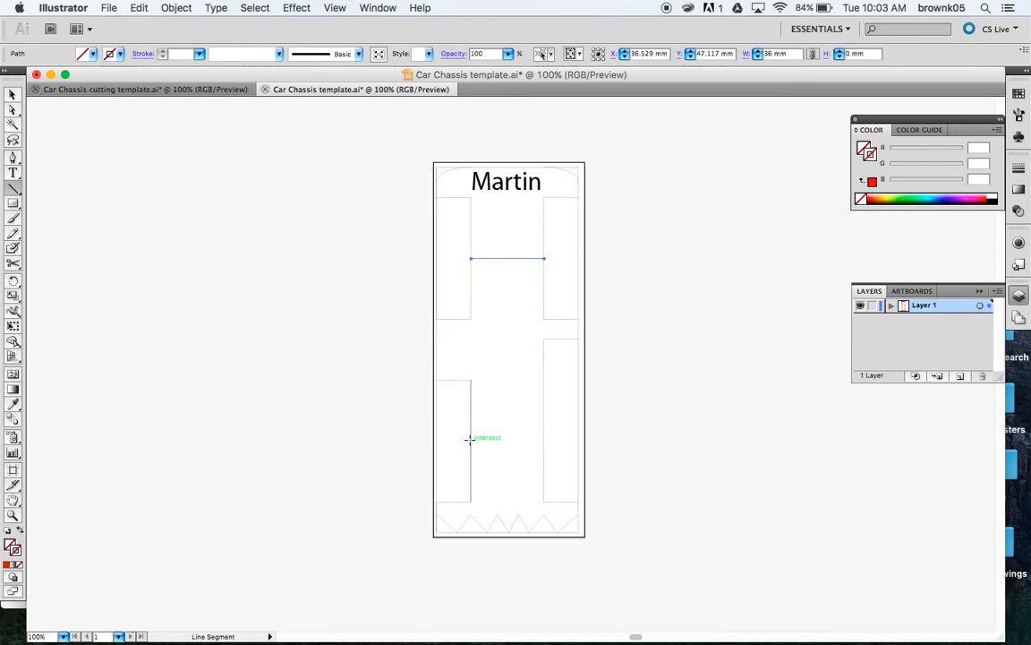
drag(468, 439, 544, 441)
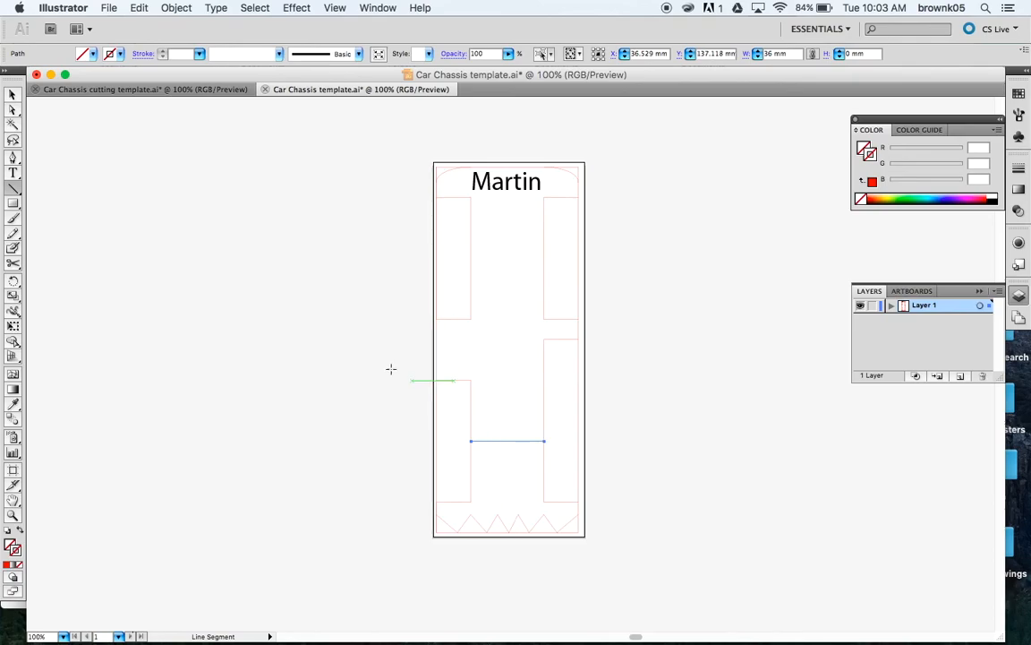
click(12, 94)
click(328, 312)
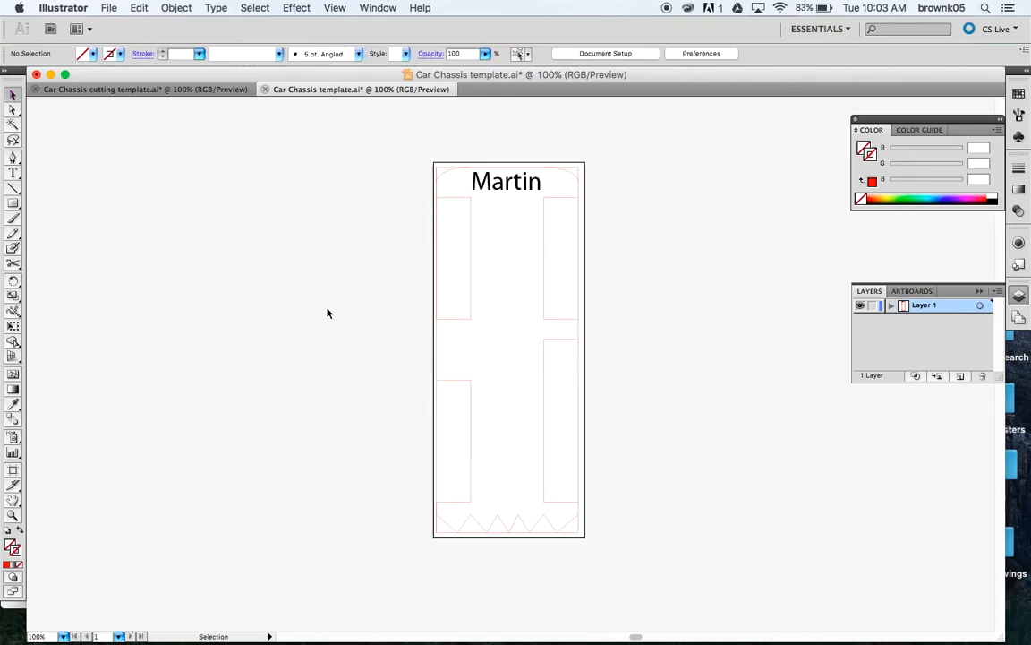
Step: Give both the upper and lower crossbar lines a black 1 pt stroke
click(498, 259)
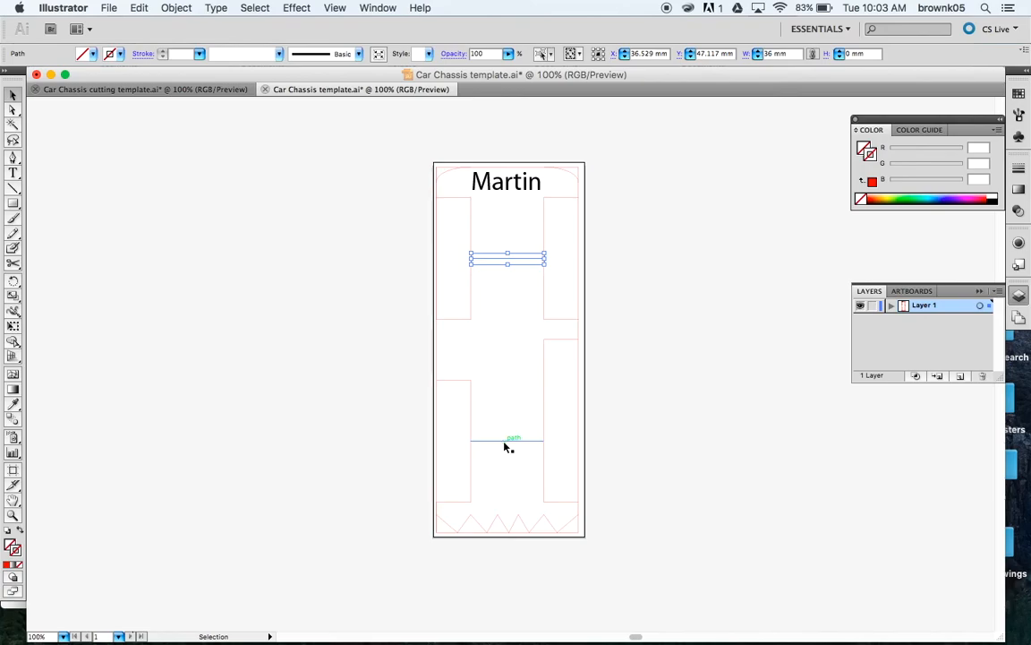
shift+click(505, 442)
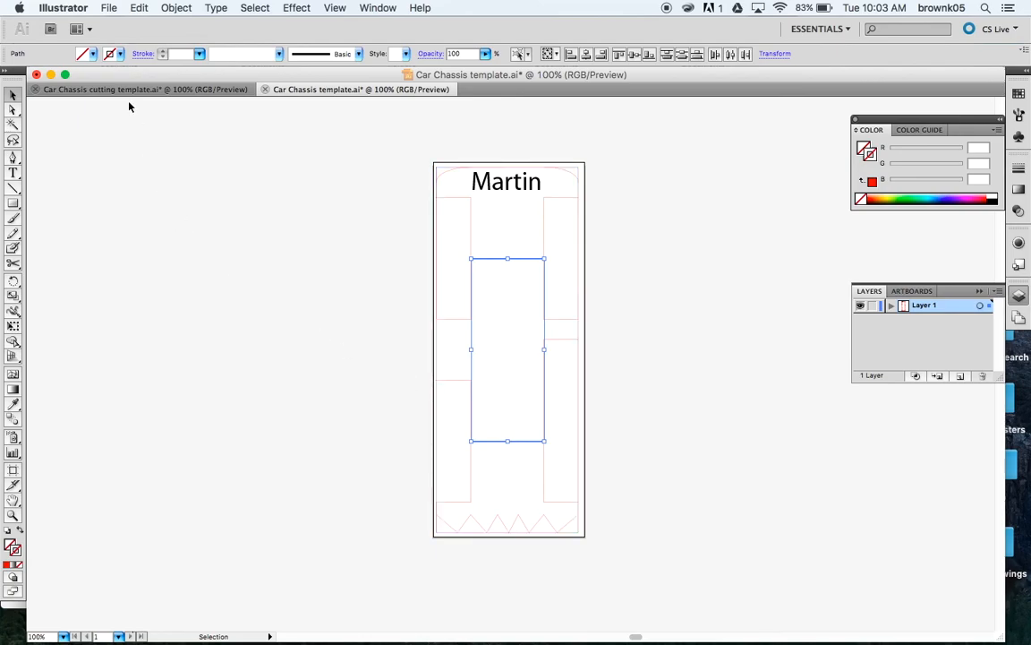
click(114, 56)
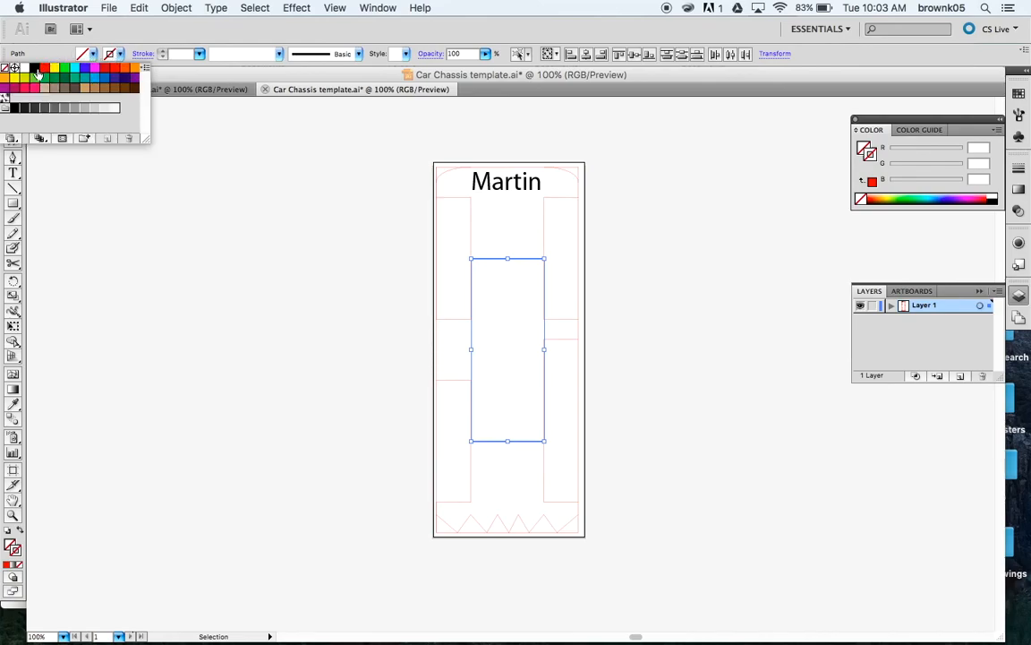
click(35, 69)
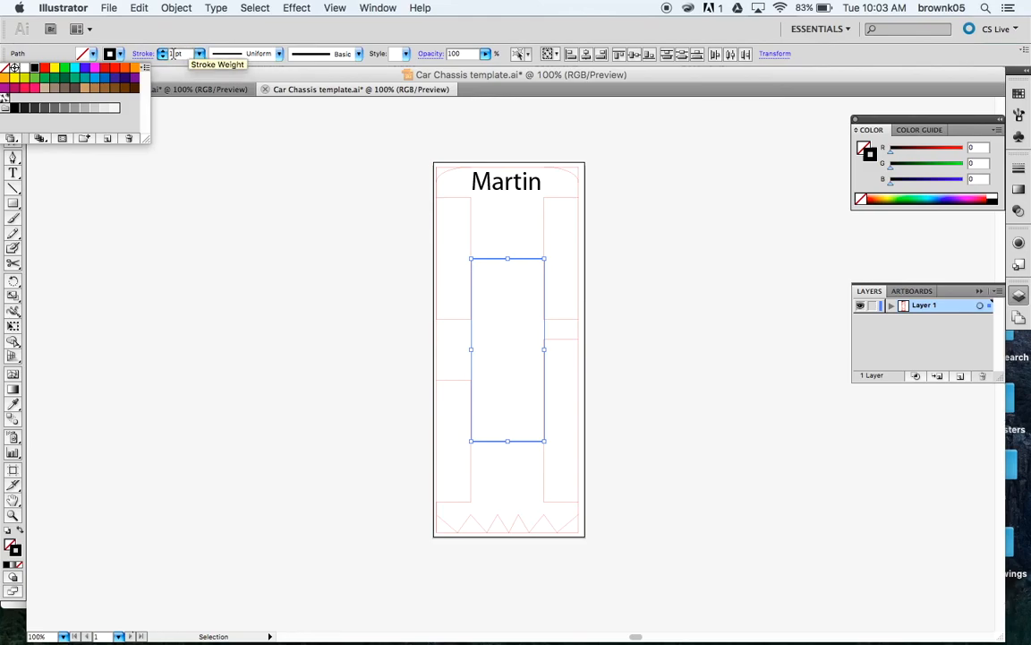
click(256, 171)
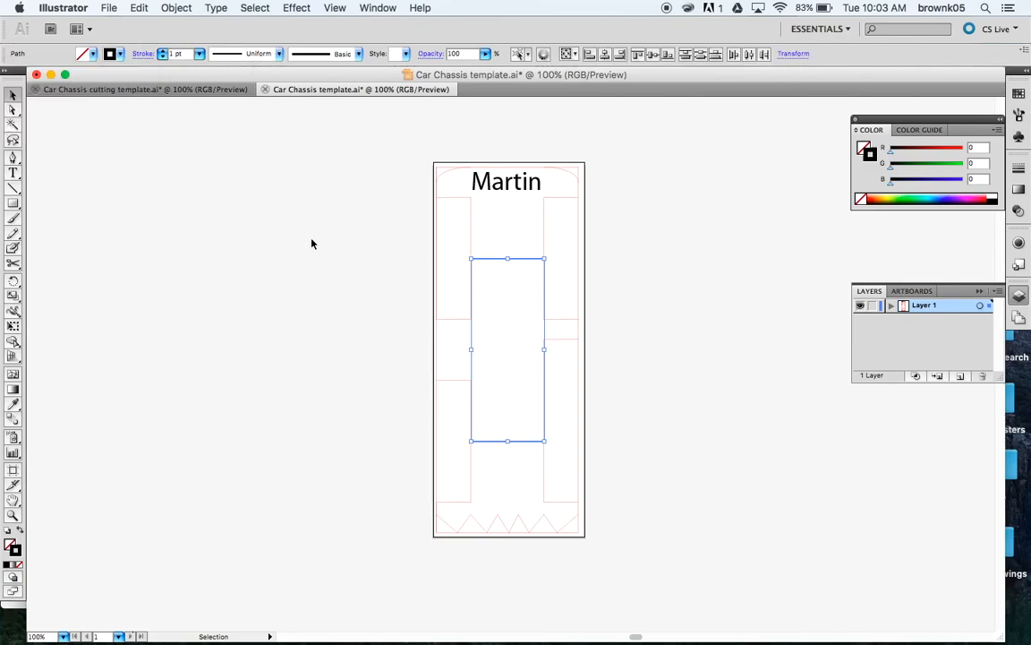
click(374, 304)
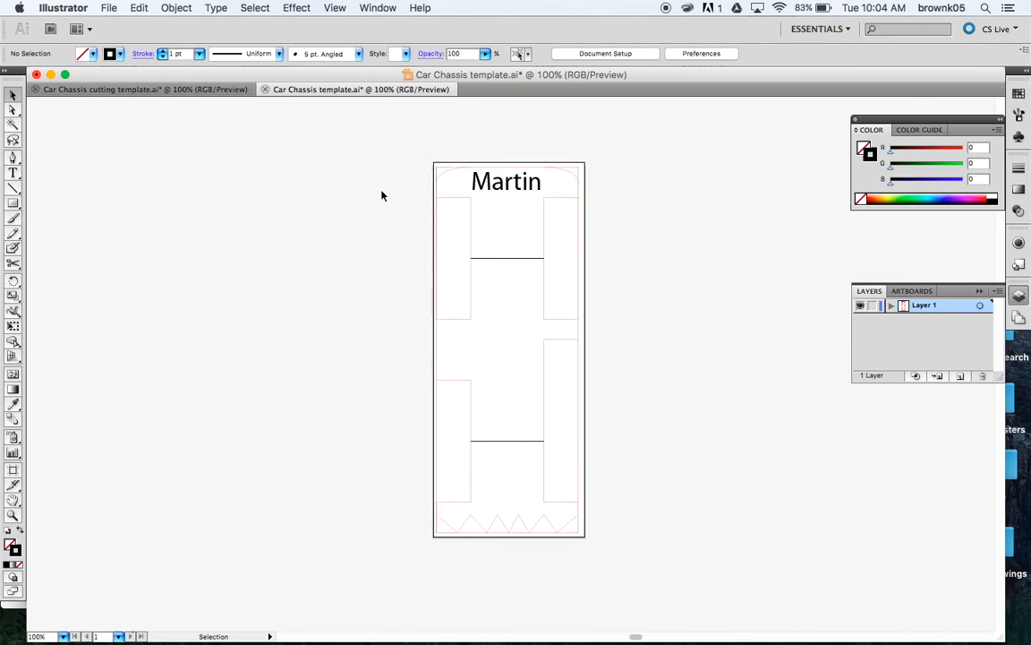
Step: Save the template to the Desktop as a CS5-compatible .ai file named with the student's full name
click(109, 8)
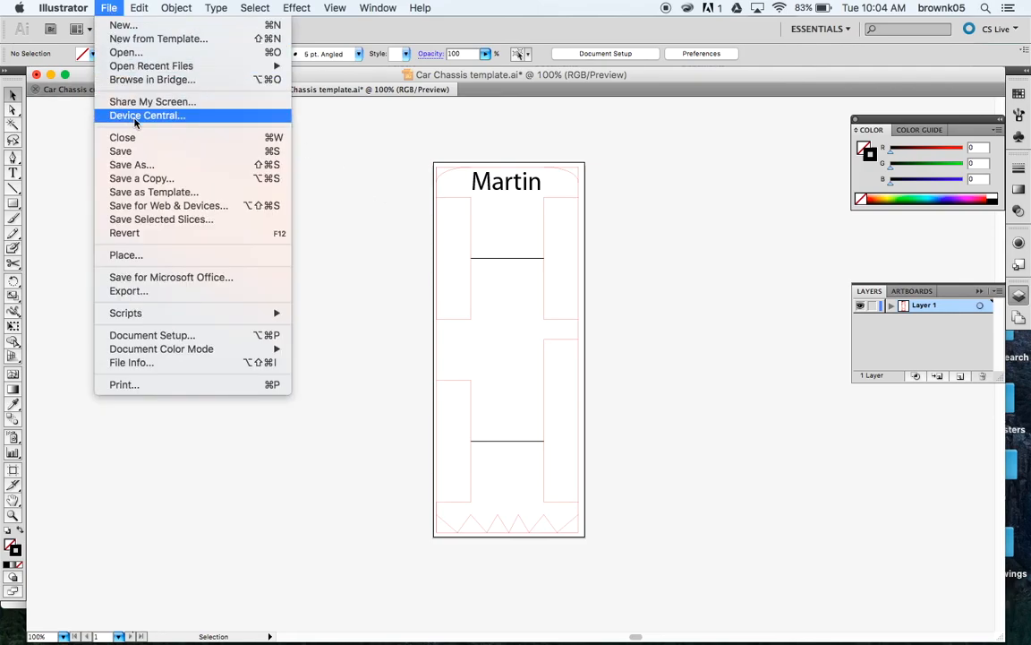
click(126, 167)
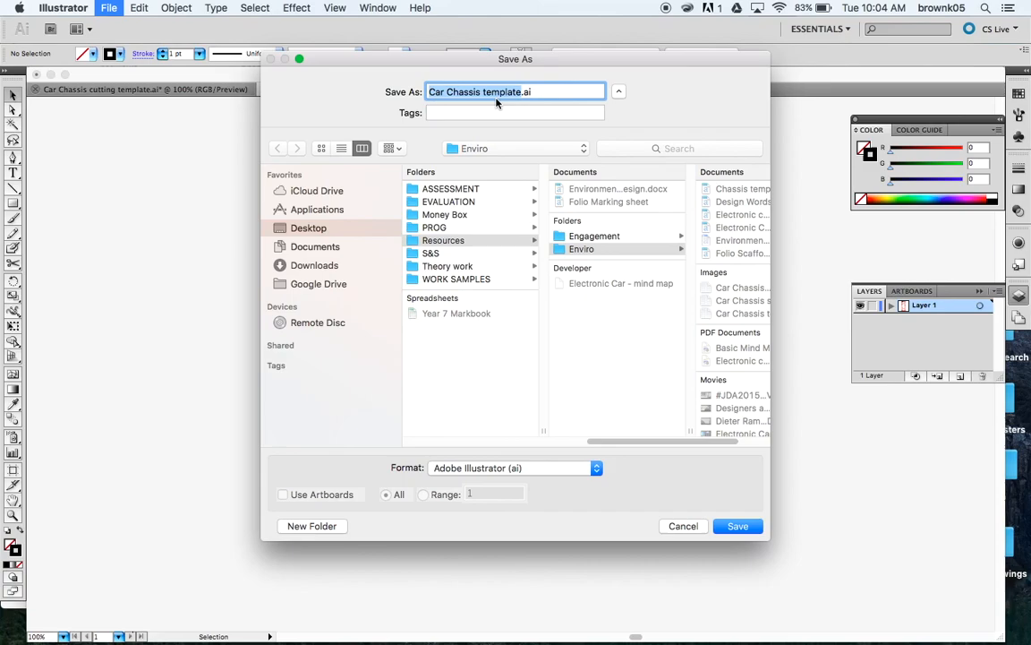
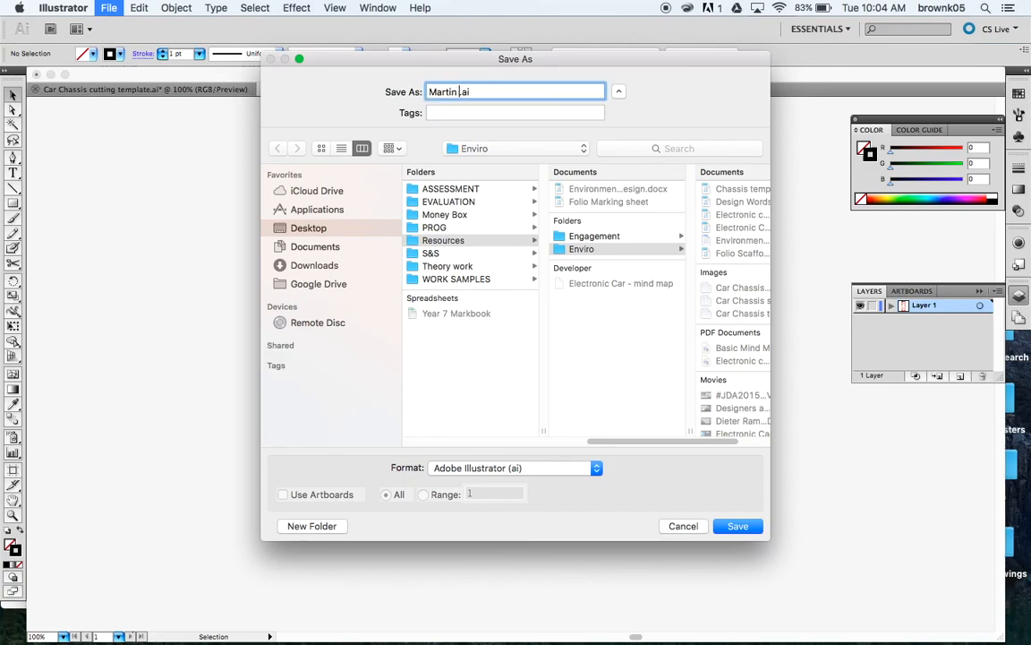
click(305, 228)
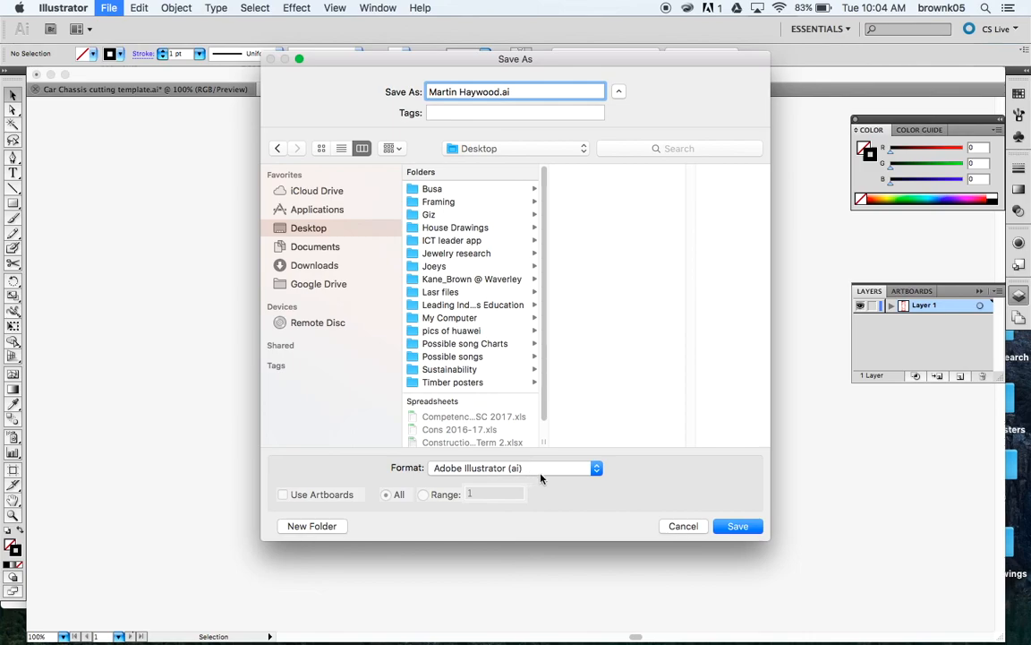
click(739, 526)
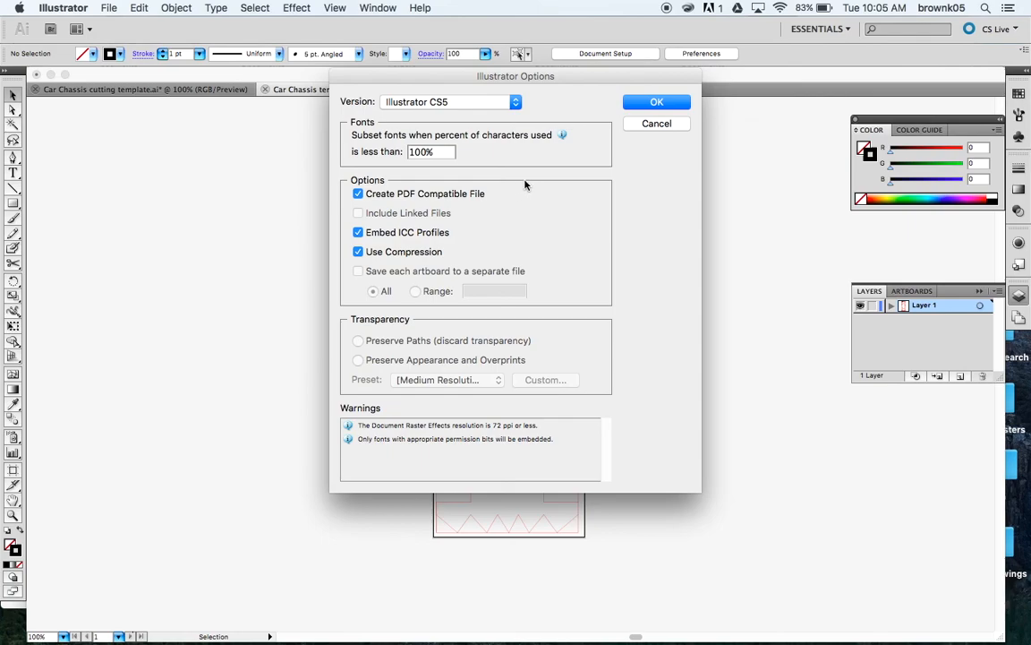
click(656, 104)
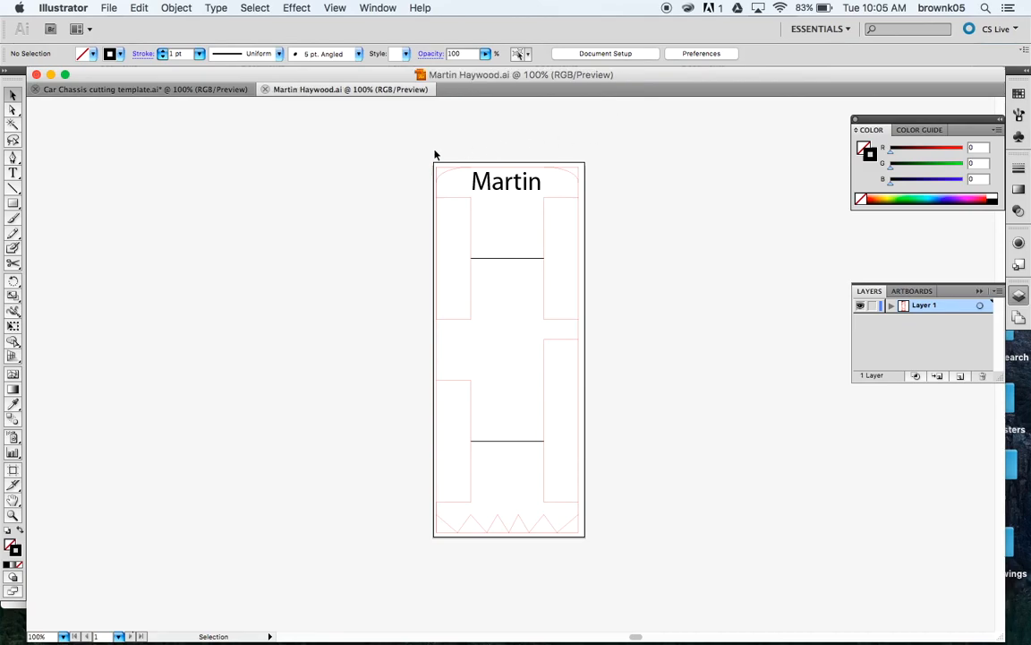
Step: Minimize the Illustrator document and close the Finder window
click(50, 75)
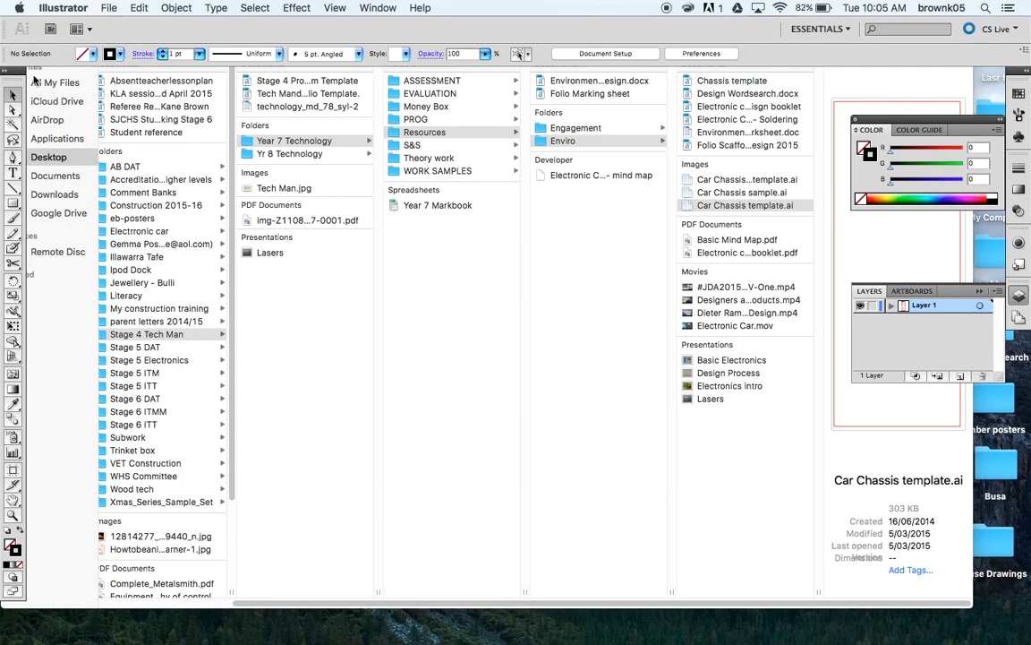
click(76, 94)
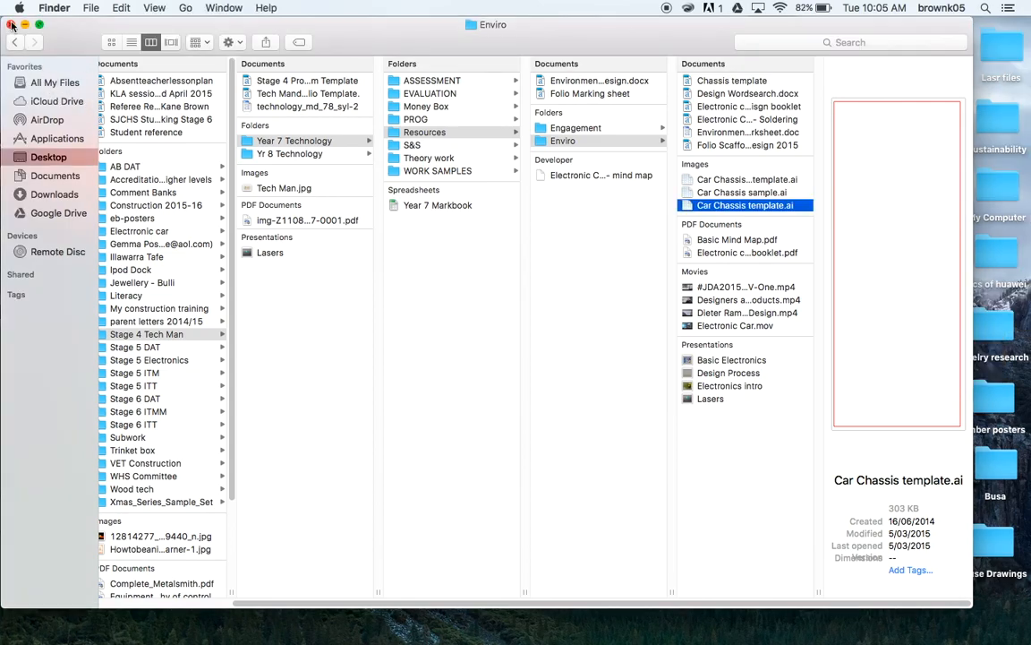
click(12, 24)
click(548, 232)
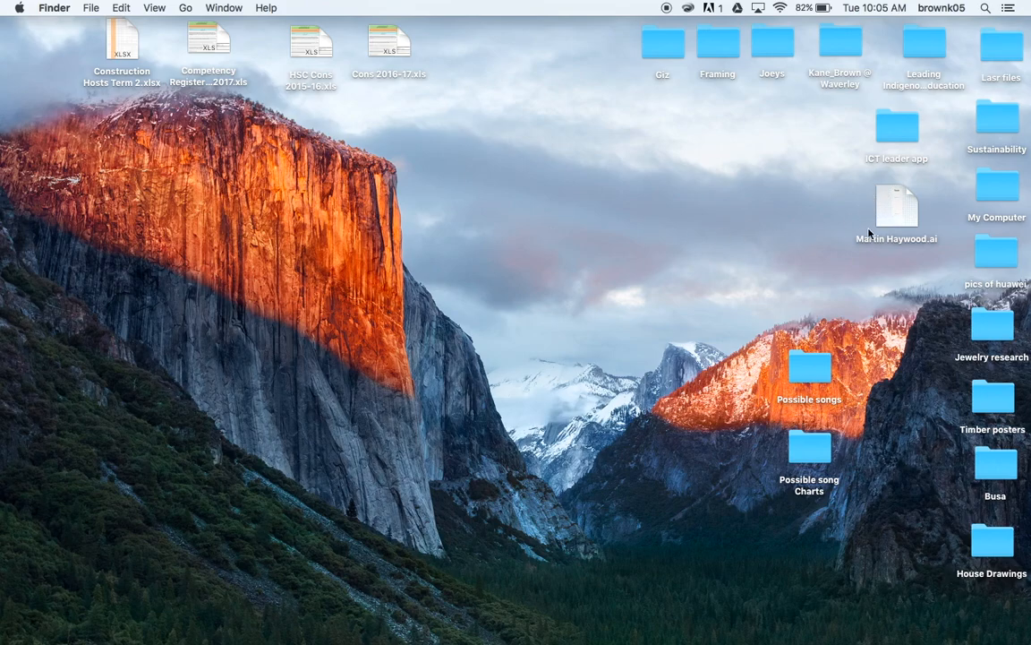
Step: Move the saved .ai file icon to the middle of the desktop
drag(894, 210, 567, 185)
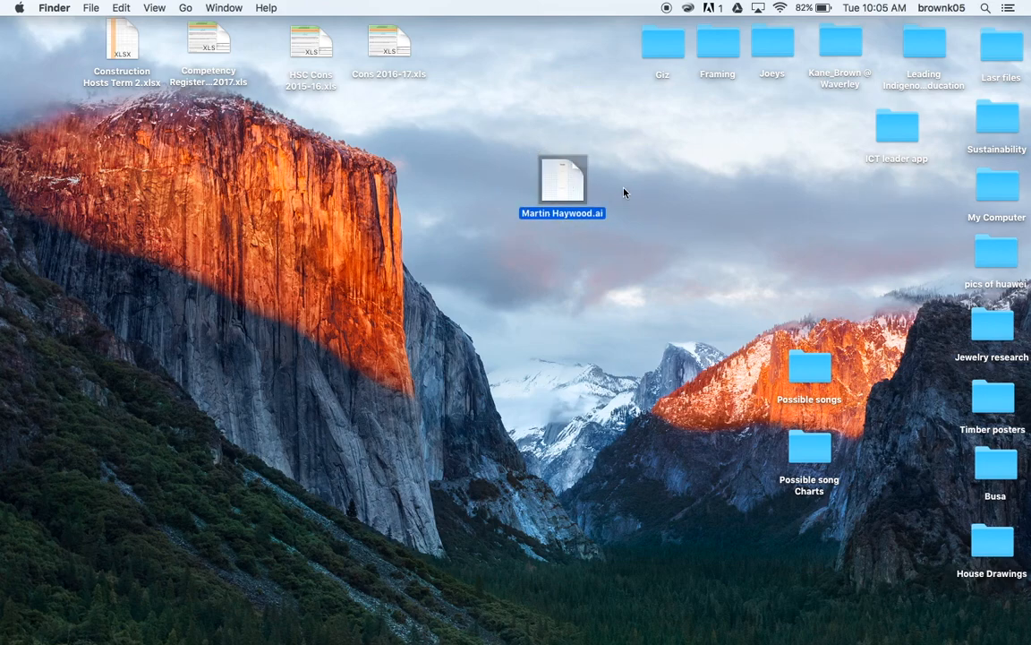
click(624, 193)
click(583, 192)
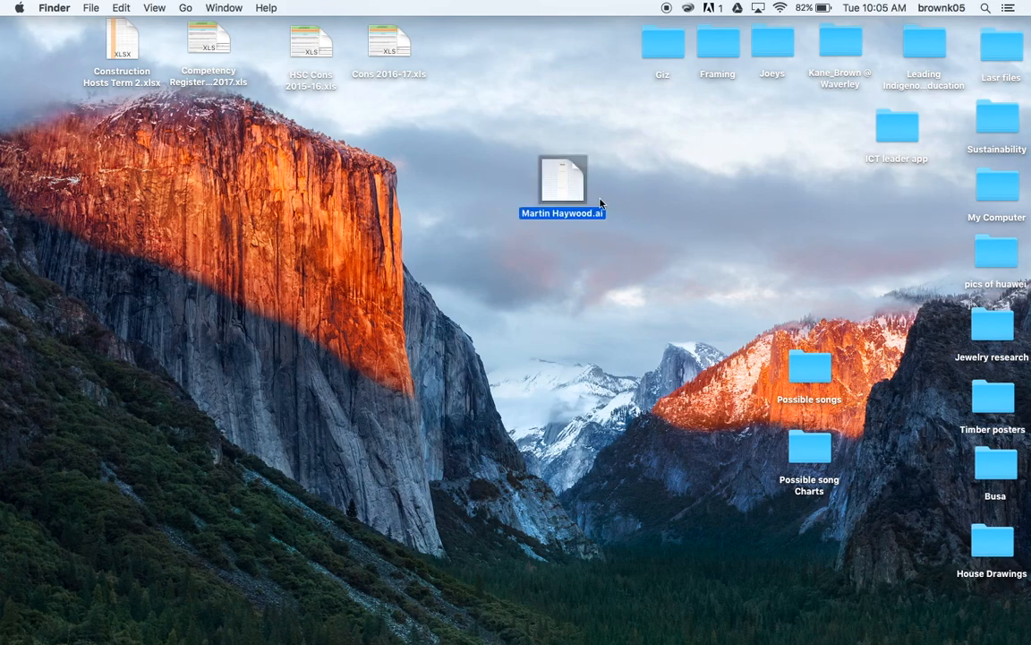